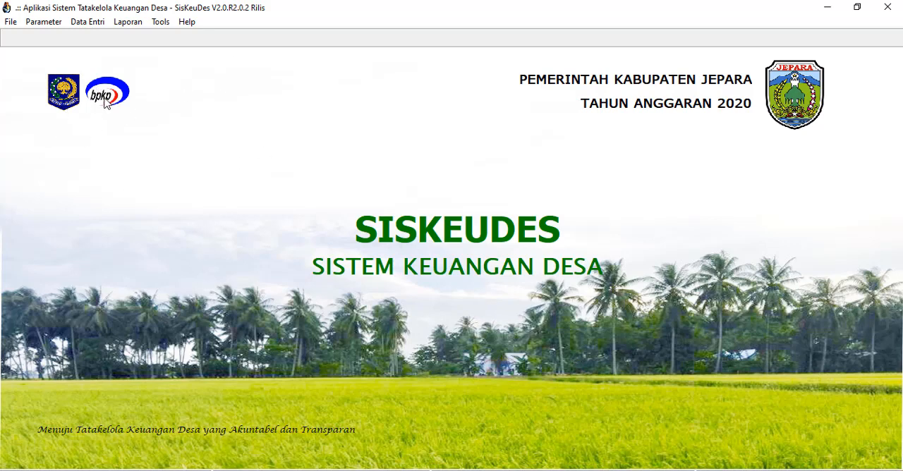
left_click(89, 24)
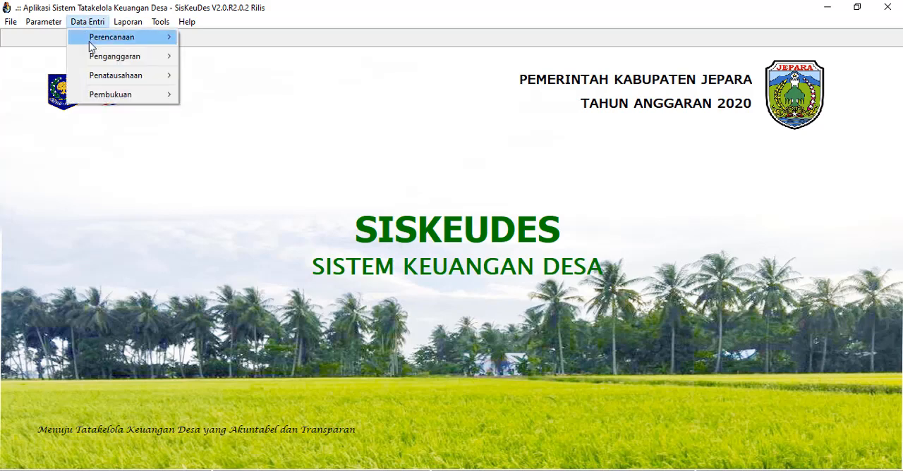
mouse_move(109, 62)
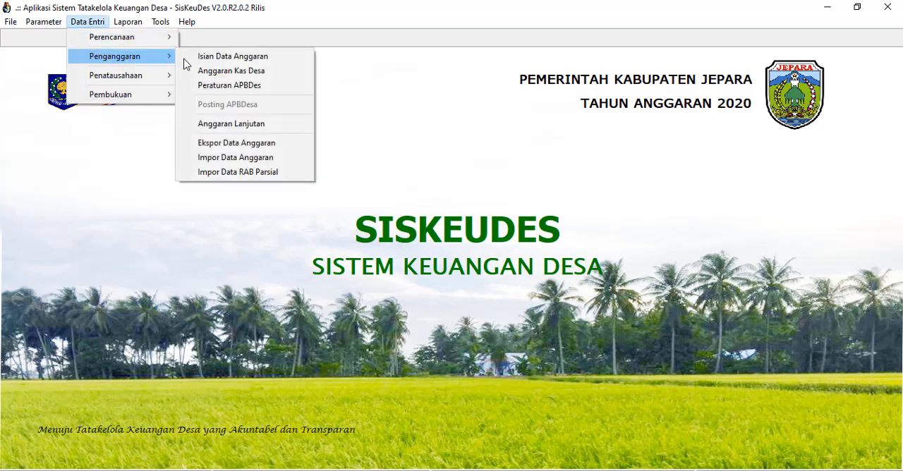
left_click(219, 63)
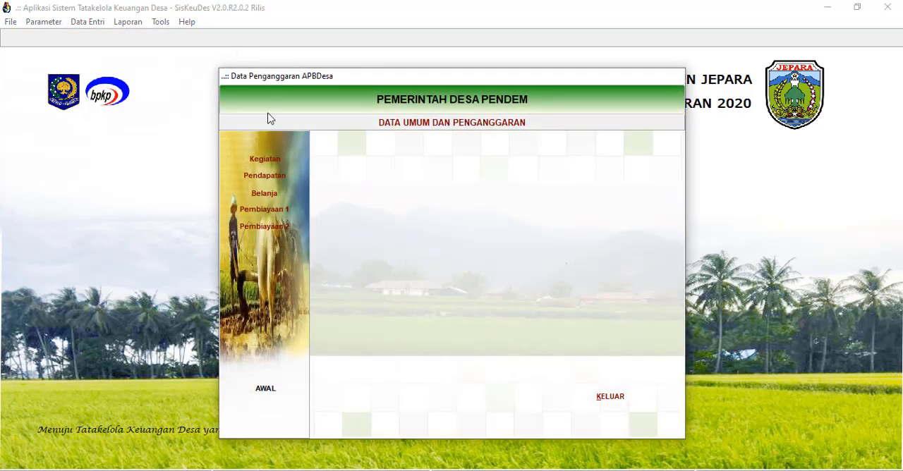
left_click(269, 157)
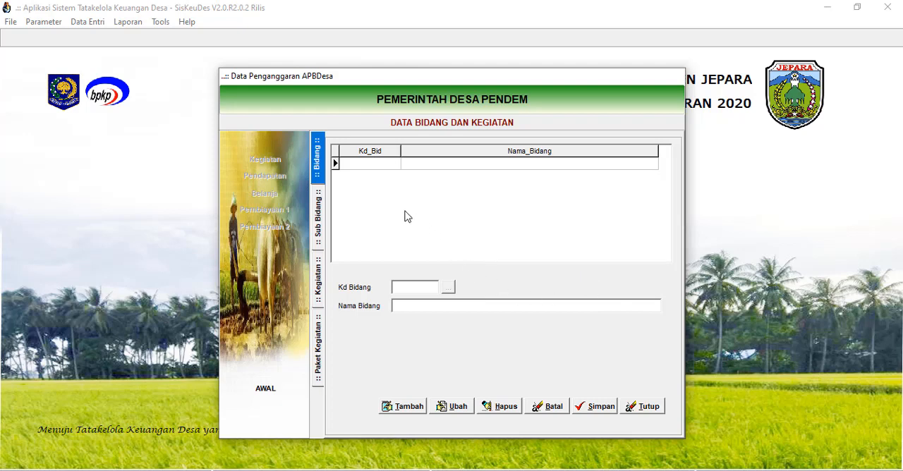
left_click(641, 407)
left_click(624, 399)
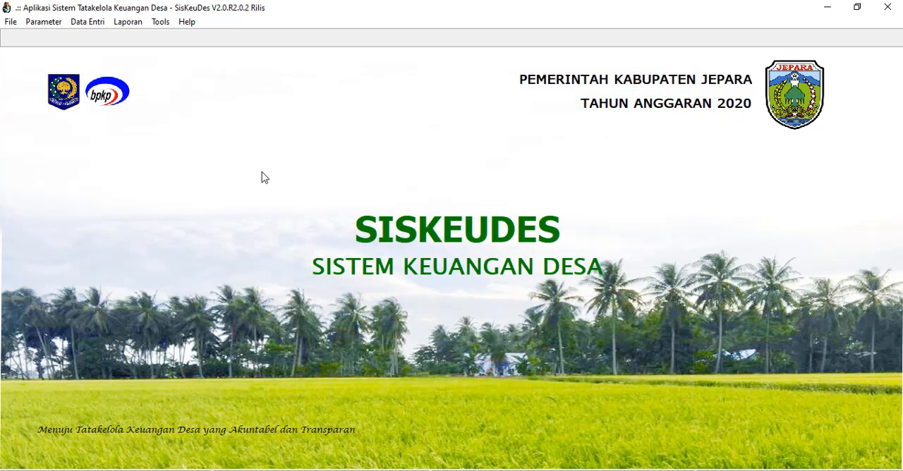
Open the activity (Kegiatan) section of the village budget data entry (Isian Data Anggaran).
left_click(88, 22)
mouse_move(94, 58)
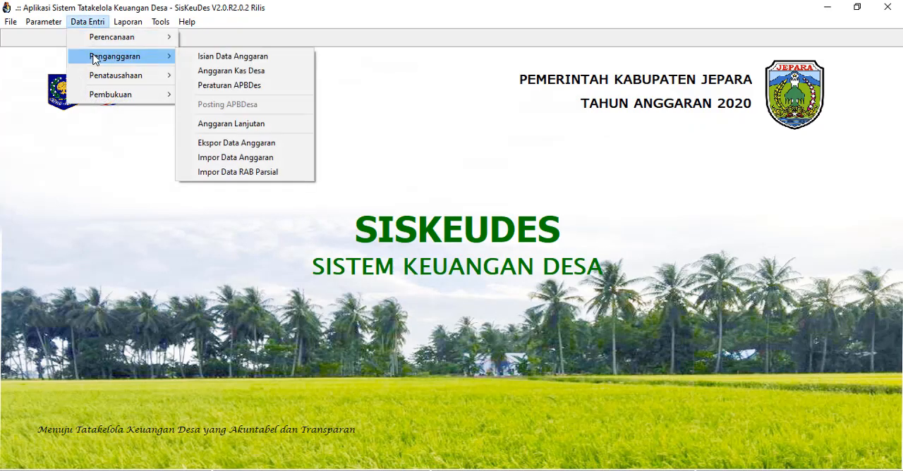
left_click(213, 58)
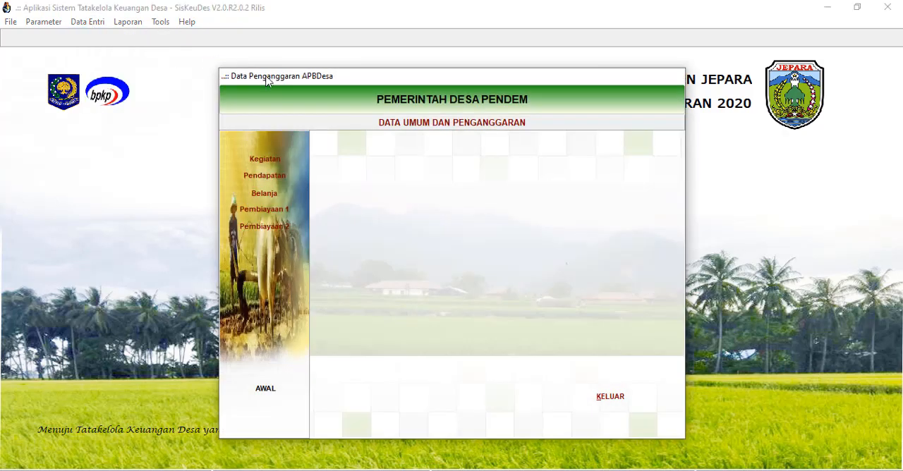
left_click(275, 161)
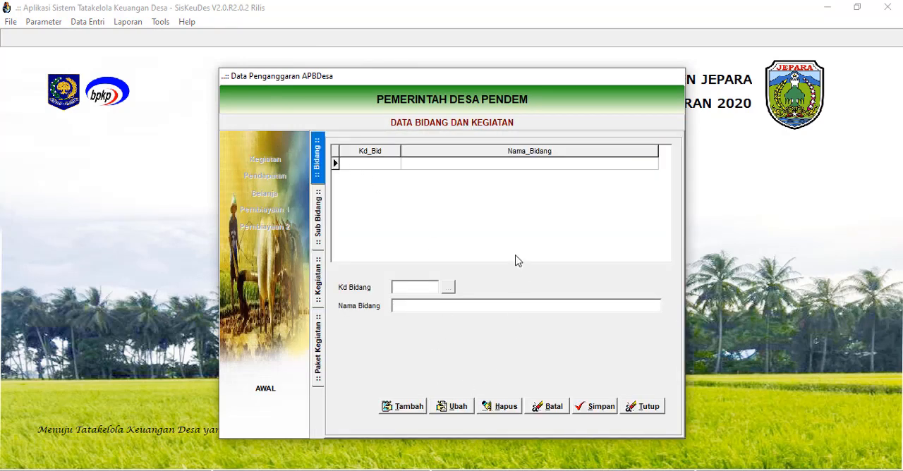
Add field 01, BIDANG PENYELENGGARAN PEMERINTAHAN DESA, to the Bidang list and save it.
left_click(402, 407)
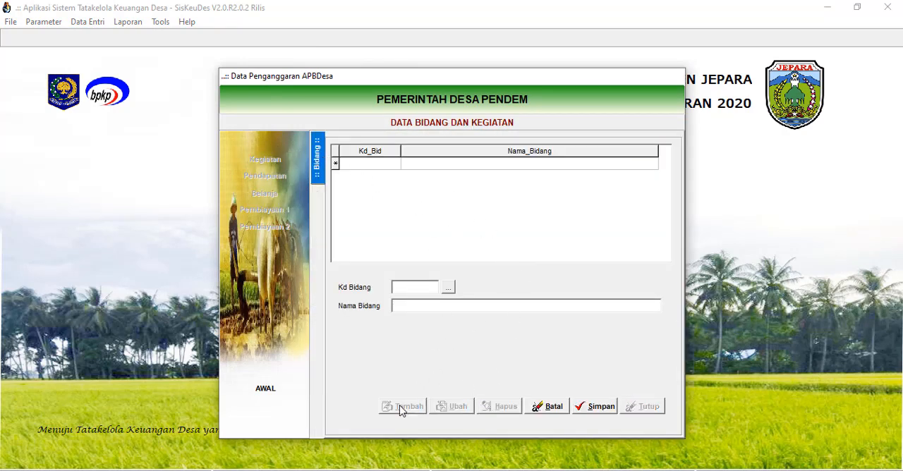
left_click(448, 289)
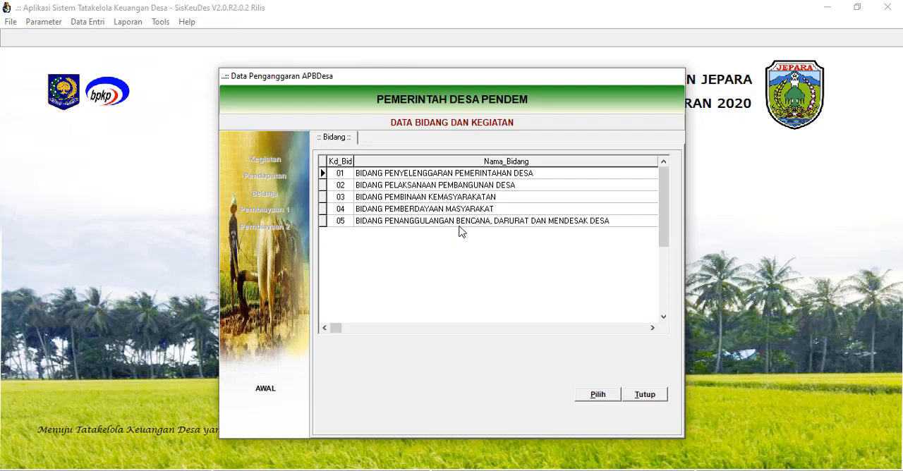
left_click(438, 175)
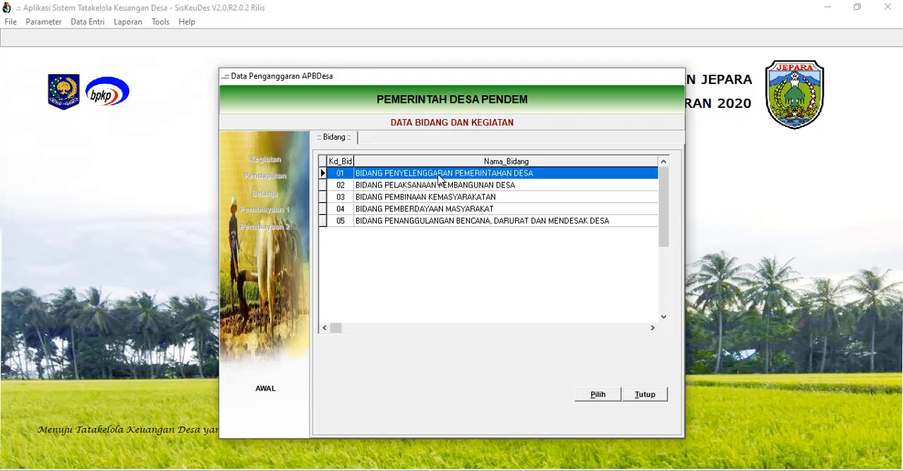
left_click(604, 397)
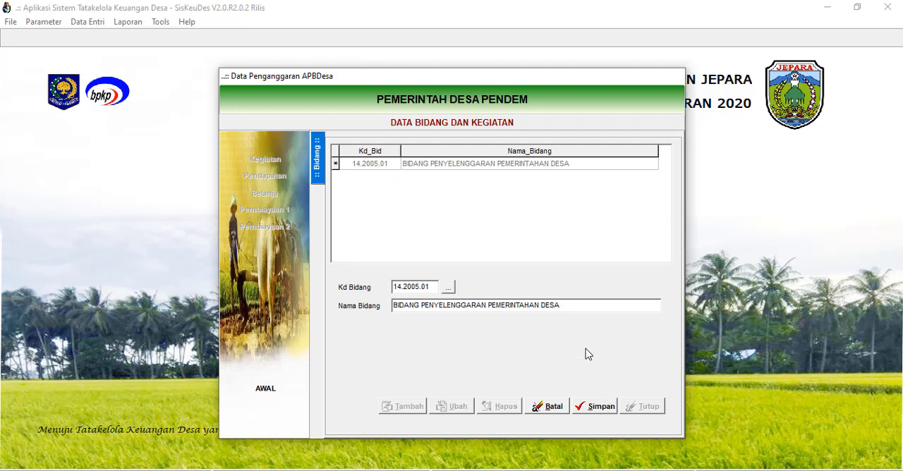
left_click(598, 407)
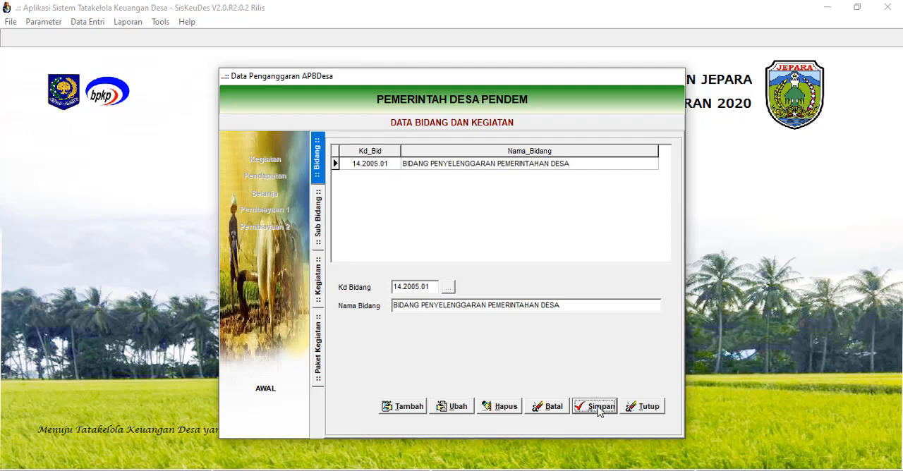
Under the government administration field, add and save sub-field 01.01, Penyelenggaran Belanja Siltap, Tunjangan dan Operasional Pemerintahan Desa.
left_click(504, 165)
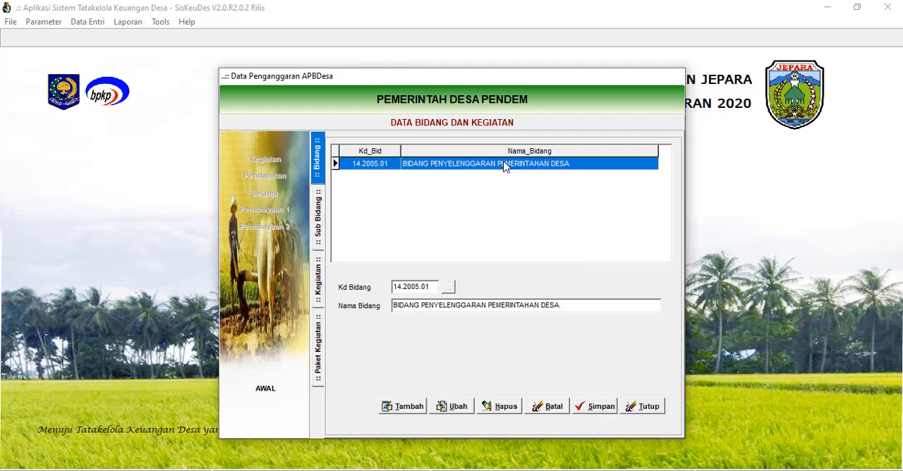
double_click(503, 166)
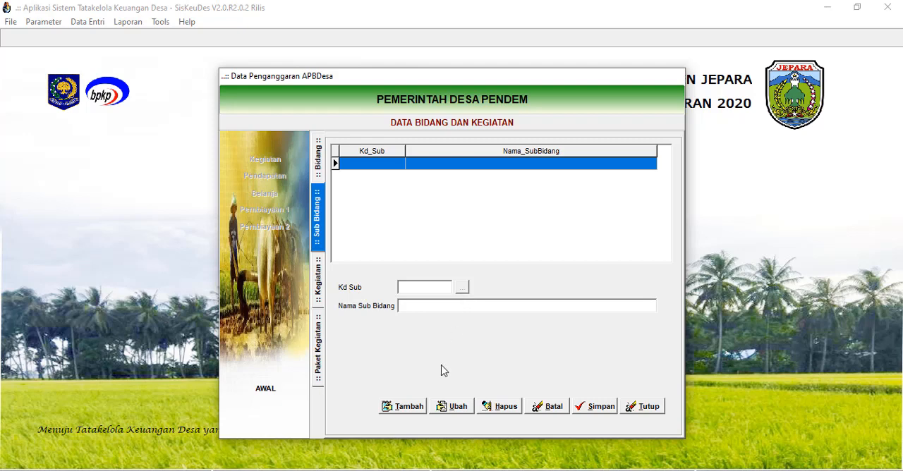
left_click(410, 412)
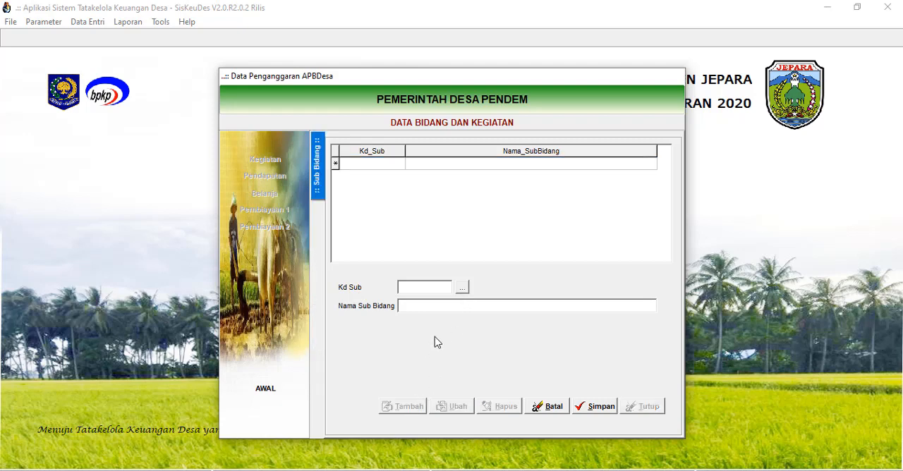
left_click(462, 287)
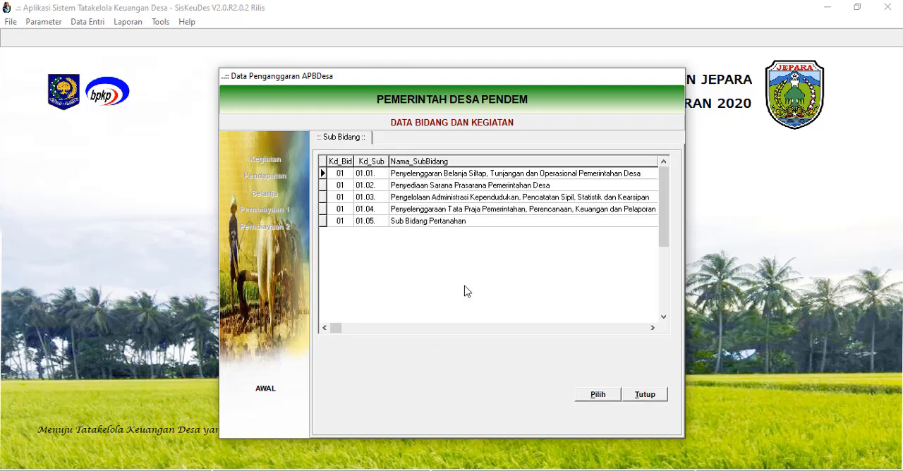
left_click(467, 179)
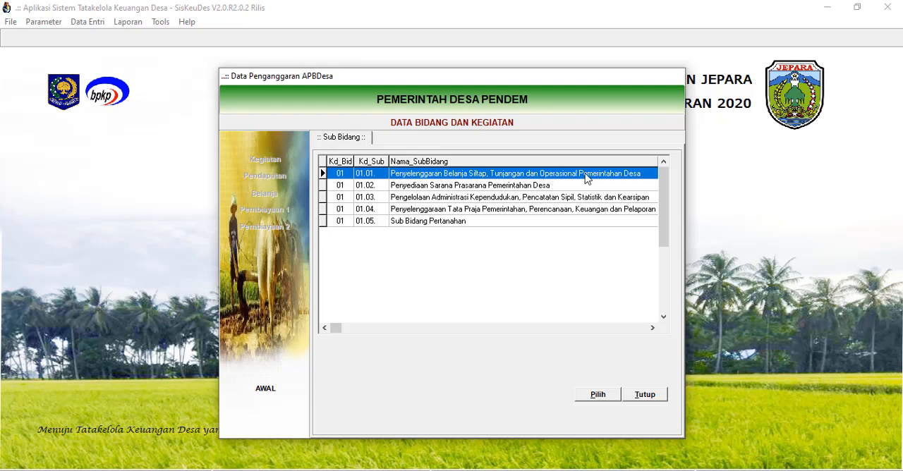
left_click(595, 397)
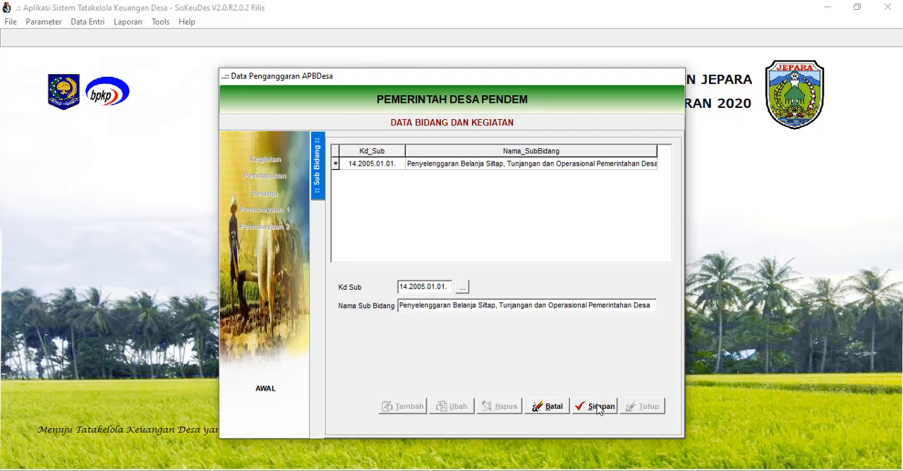
left_click(598, 408)
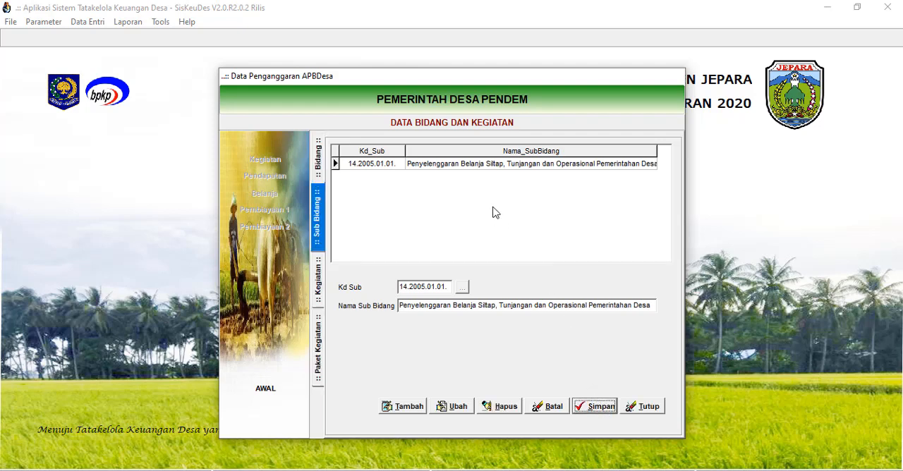
Under sub-field 01.01, start a new activity record using 01.01.01, Penyediaan Penghasilan Tetap dan Tunjangan Kepala Desa.
left_click(471, 166)
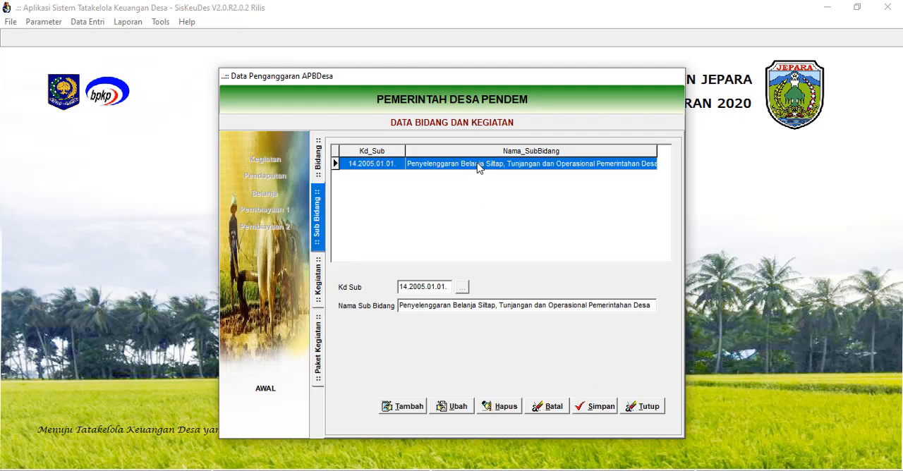
double_click(478, 166)
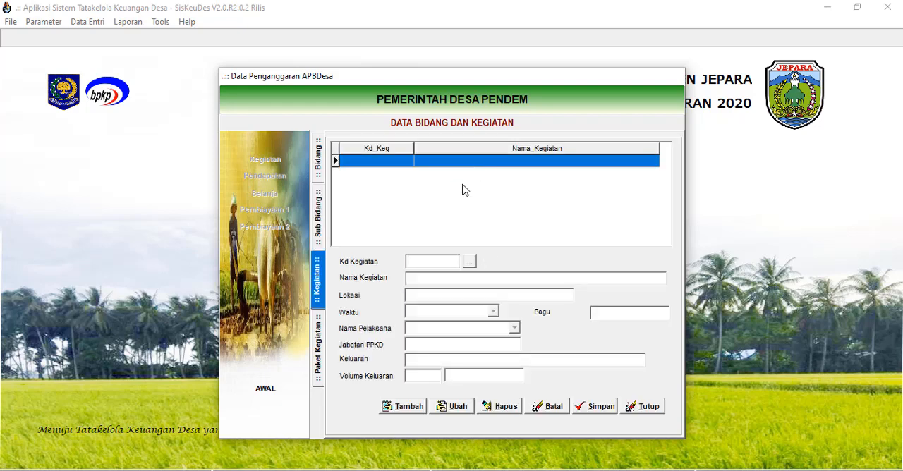
left_click(412, 406)
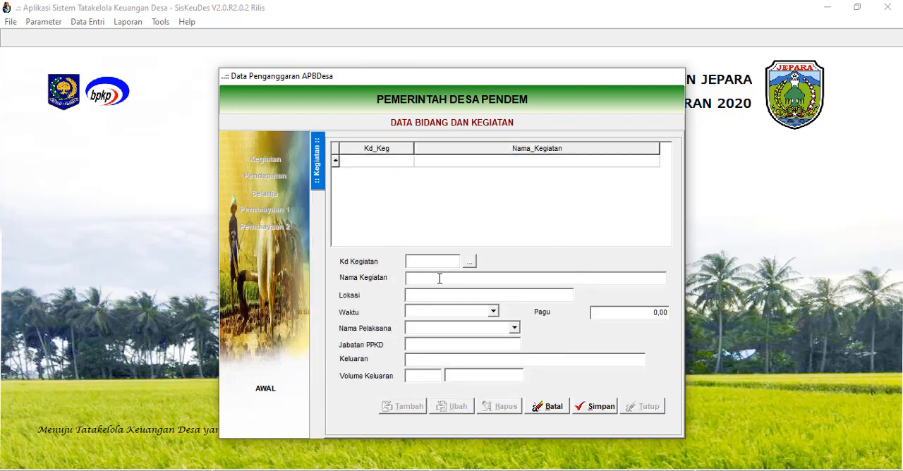
left_click(470, 262)
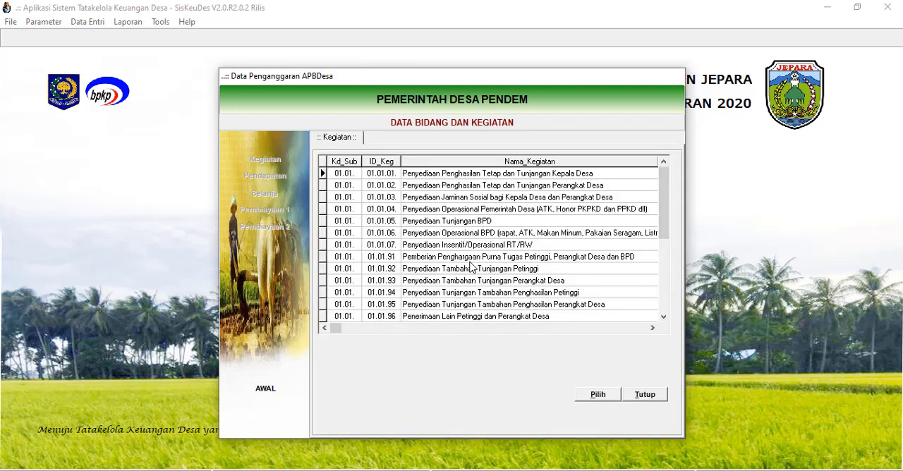
left_click(458, 177)
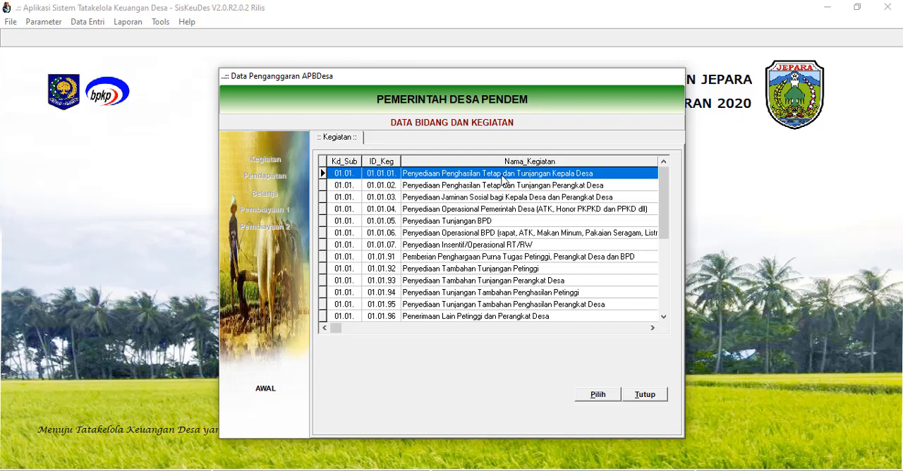
left_click(597, 397)
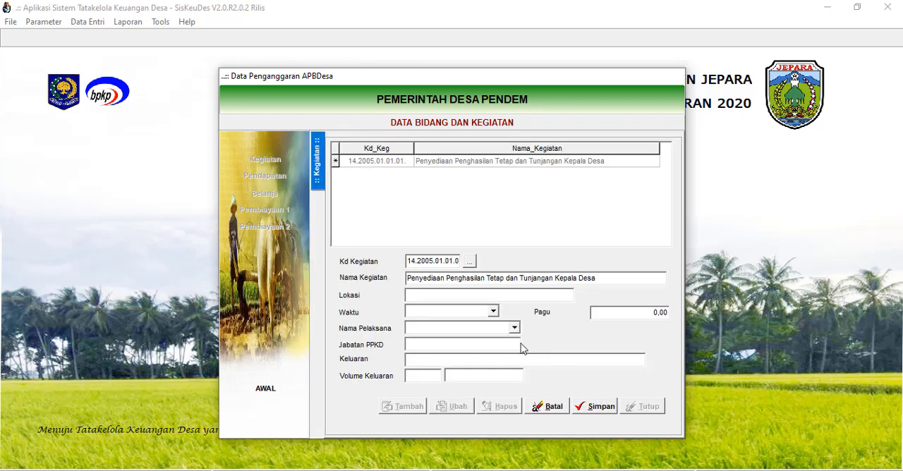
Set the activity's location to Desa Pendem, its duration to 12 Bulan, and its executor to the Kasi Pemerintahan officer.
left_click(419, 295)
type("Desa Pendem")
left_click(493, 311)
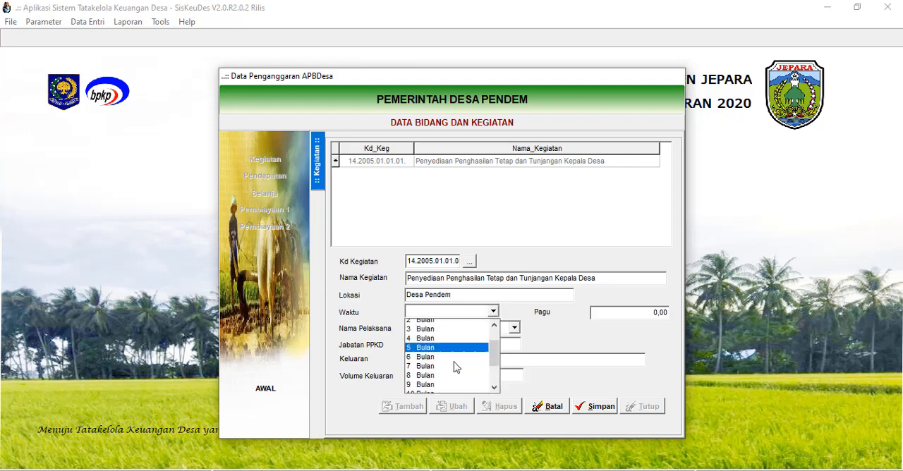
scroll(455, 367, "down", 2)
left_click(447, 370)
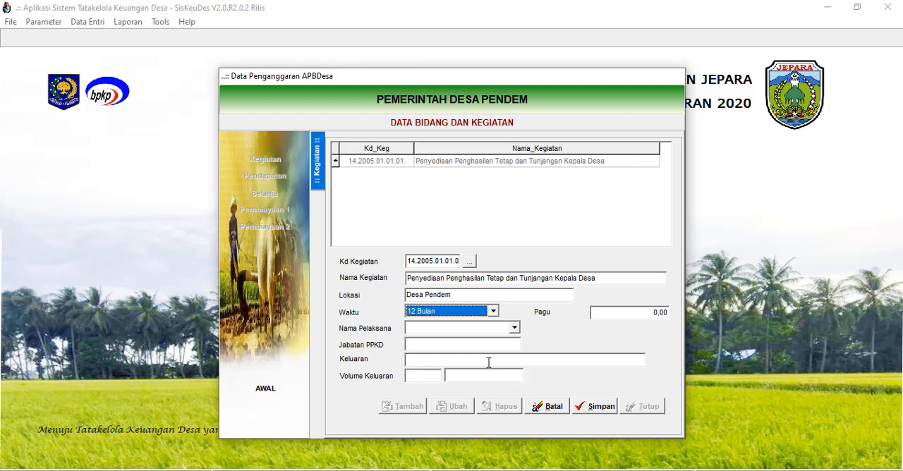
left_click(515, 329)
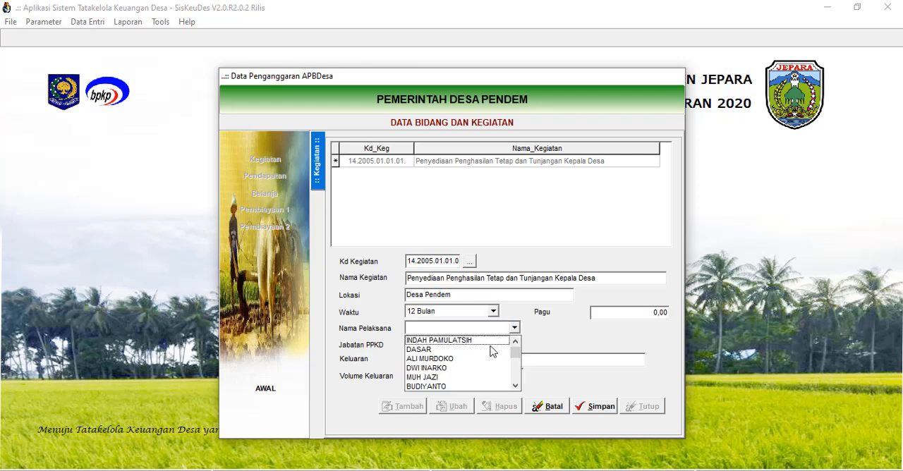
left_click(439, 368)
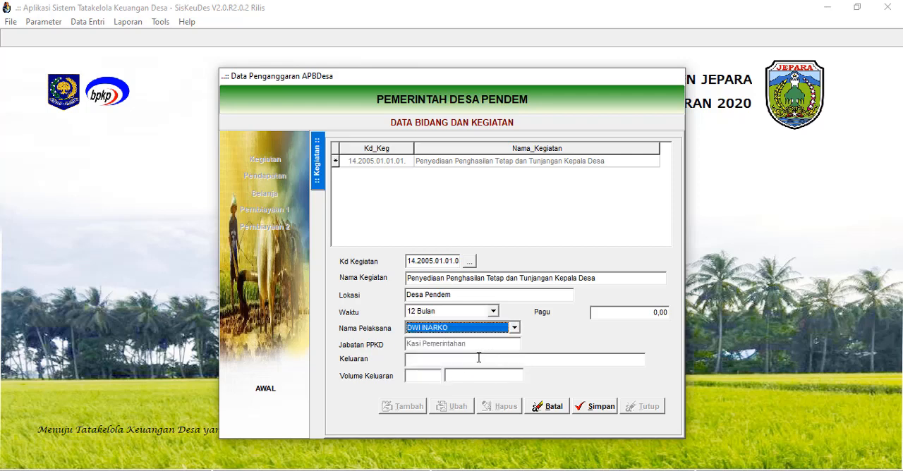
left_click(610, 316)
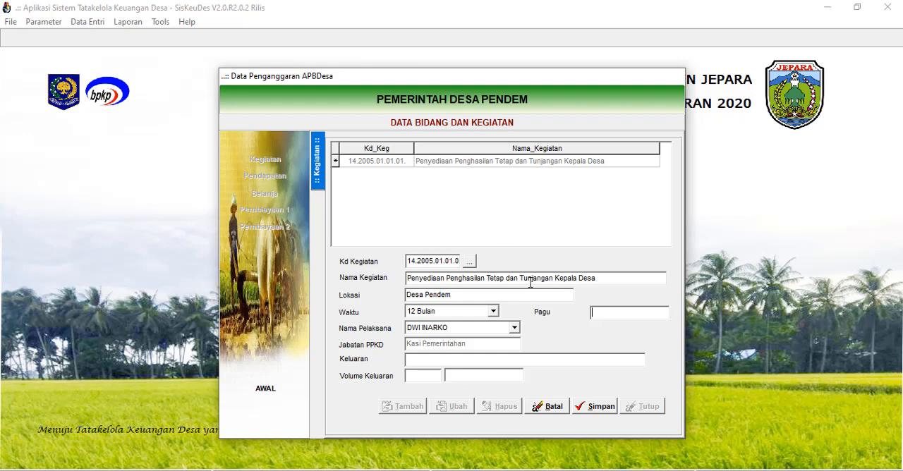
left_click_drag(519, 278, 600, 279)
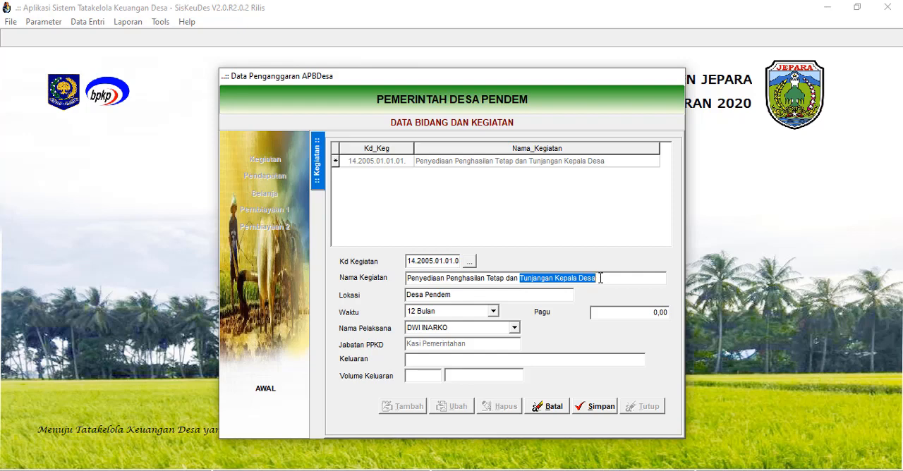
left_click(604, 315)
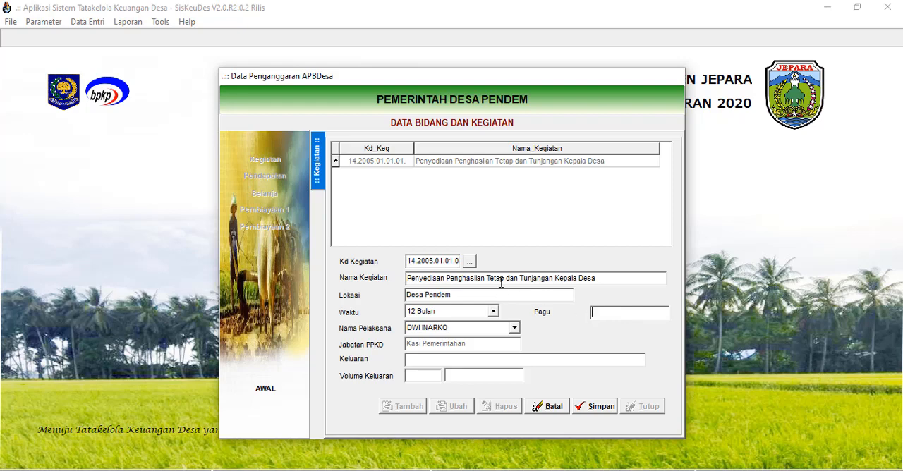
left_click_drag(503, 278, 447, 283)
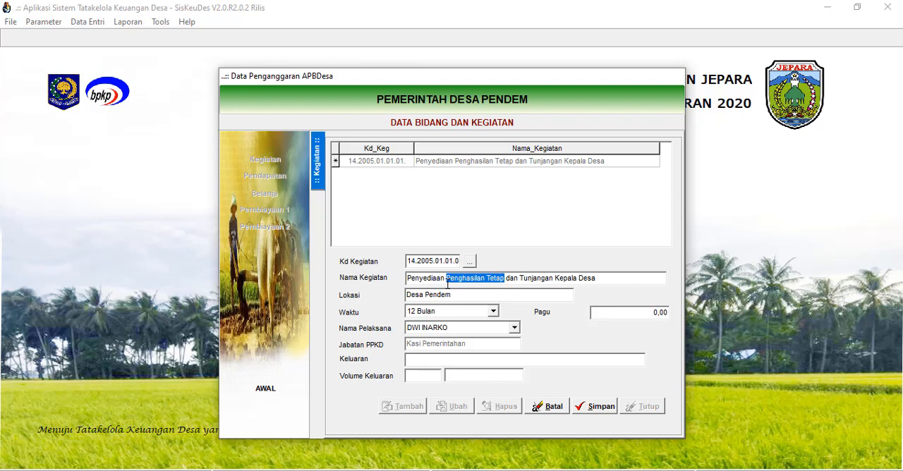
left_click_drag(521, 279, 611, 278)
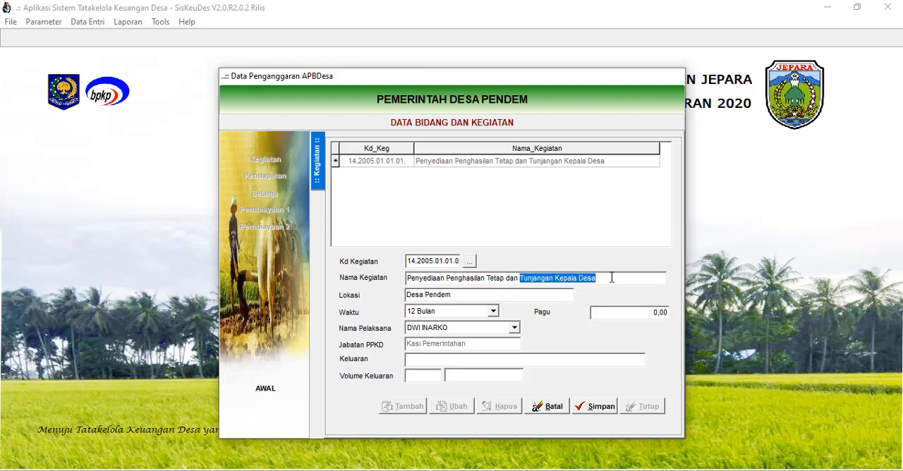
Set the activity's Pagu to 42.000.
left_click(607, 313)
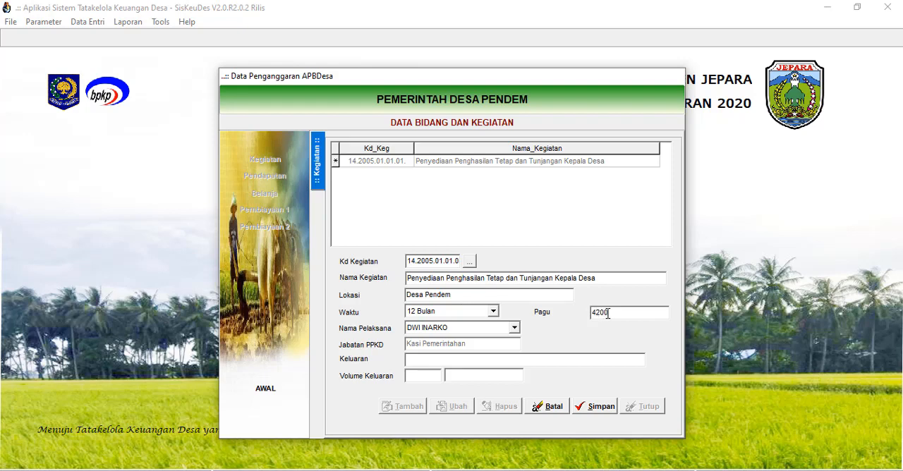
type("420000")
left_click(636, 277)
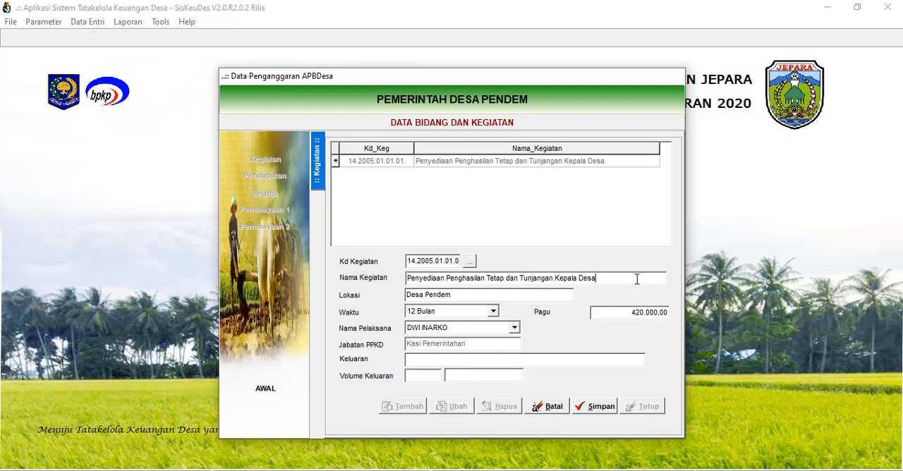
left_click(644, 314)
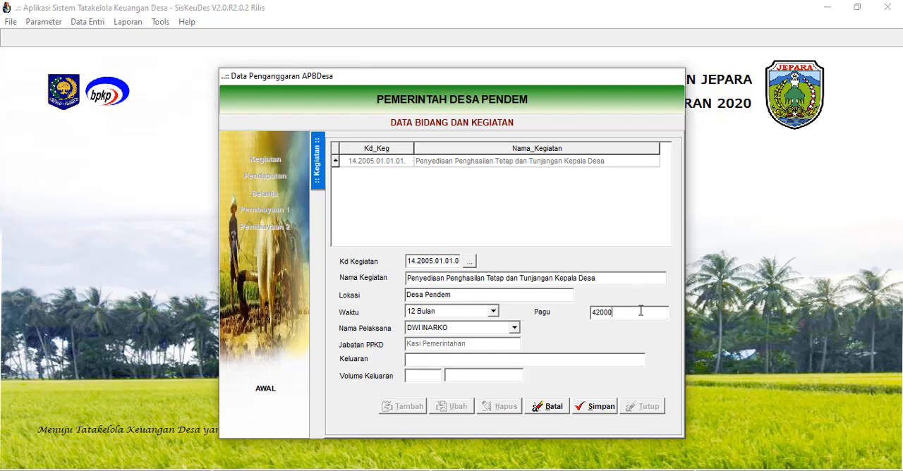
left_click(636, 277)
Copy the full activity name, Penyediaan Penghasilan Tetap dan Tunjangan Kepala Desa, into the Keluaran field.
left_click(458, 362)
left_click_drag(603, 279, 397, 278)
key("ctrl+c")
left_click(424, 361)
key("ctrl+v")
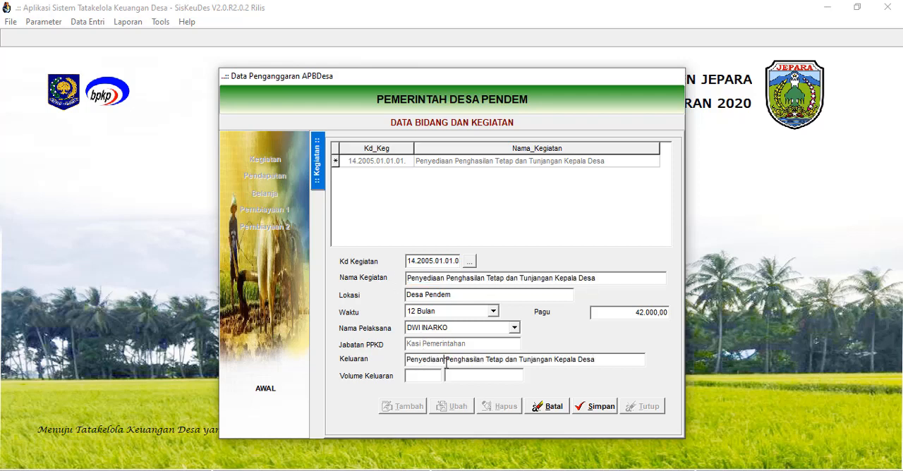
Replace the word Penyediaan in the Keluaran text with Tersedianya.
left_click_drag(444, 361, 391, 363)
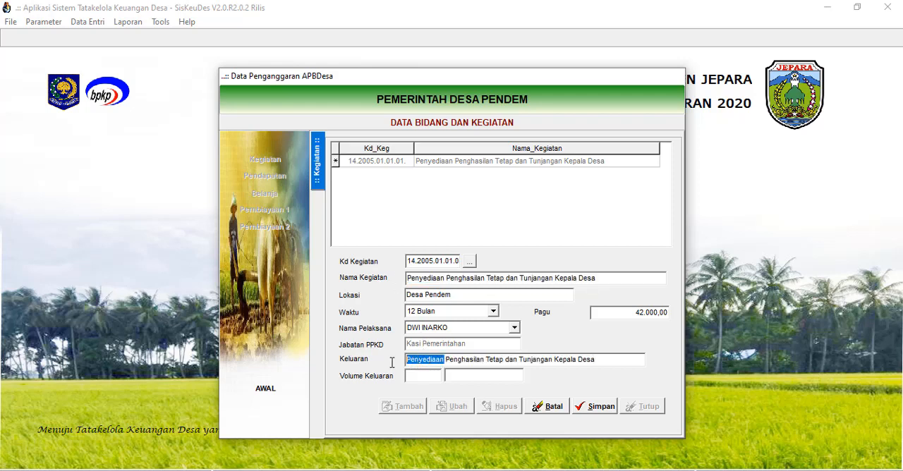
type("ters")
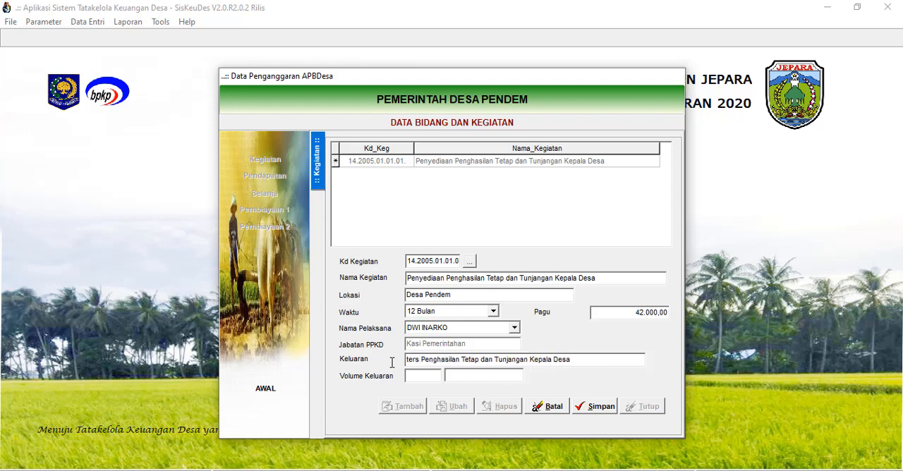
key("BackSpace")
key("BackSpace")
key("BackSpace")
key("BackSpace")
type("Ters")
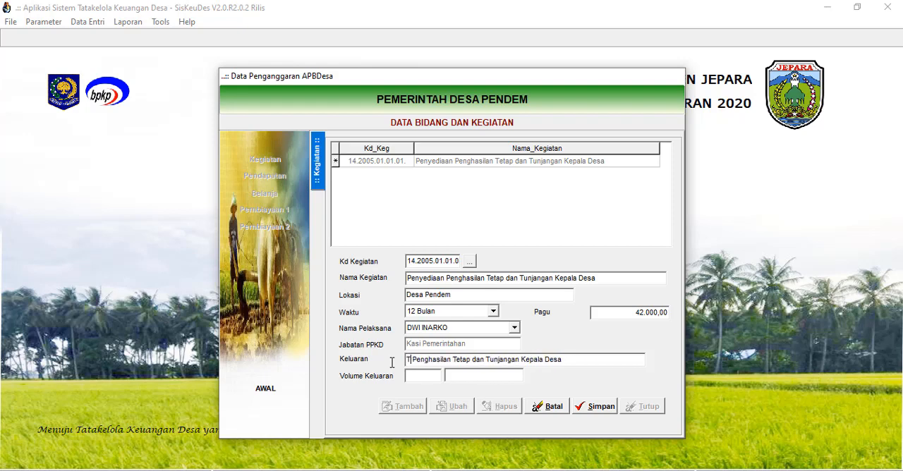
type("ed")
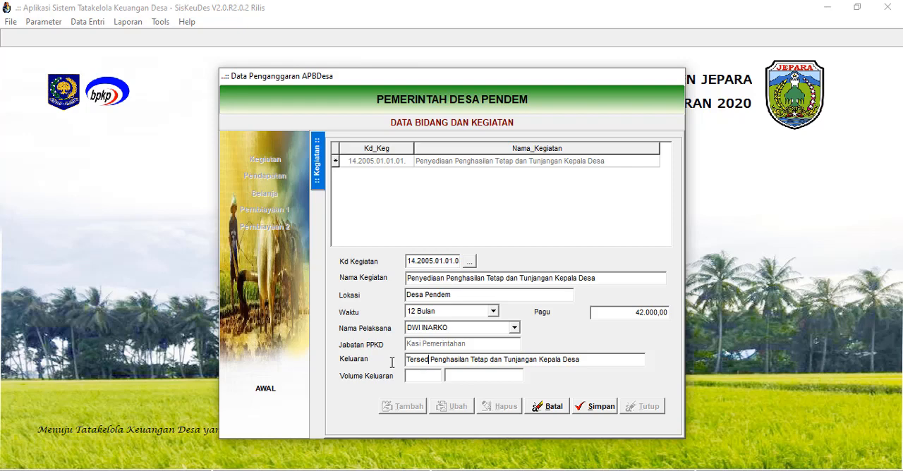
type("ianya")
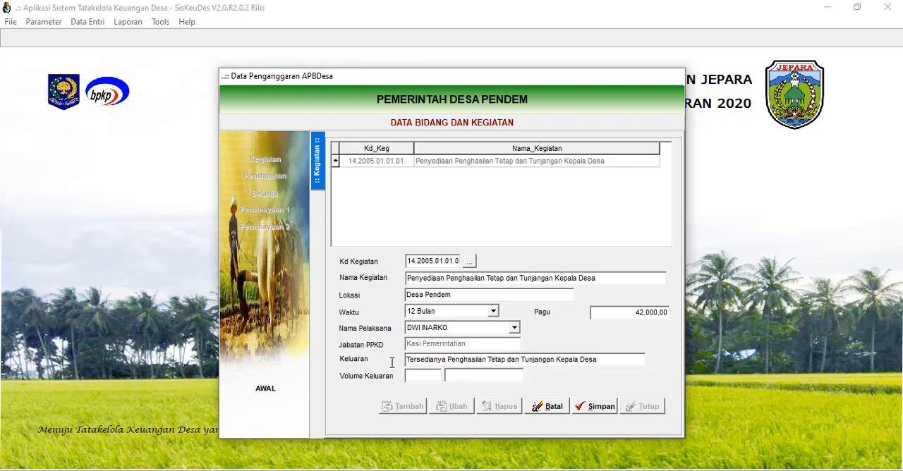
Set the activity's output volume to 1 Orang and save the activity record.
left_click(418, 376)
left_click(464, 375)
type("Orang")
left_click(596, 408)
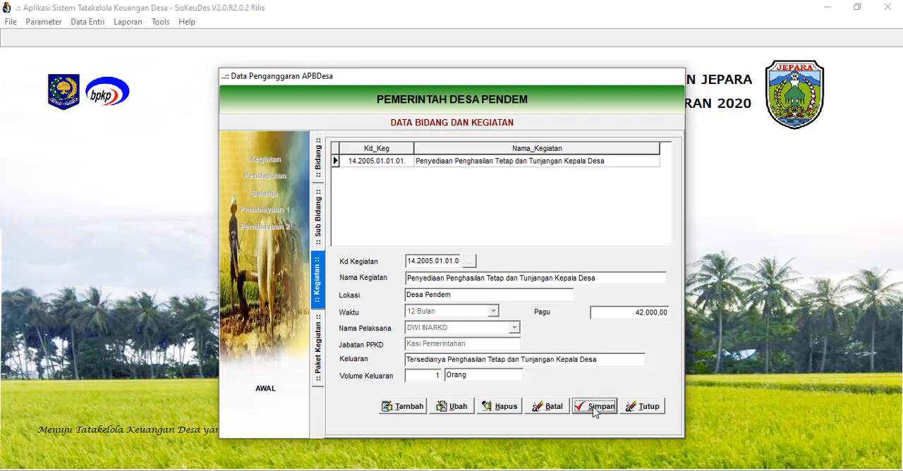
Open the saved activity's packages and add a new package named Penghasilan tetap Kepala Desa.
left_click(493, 163)
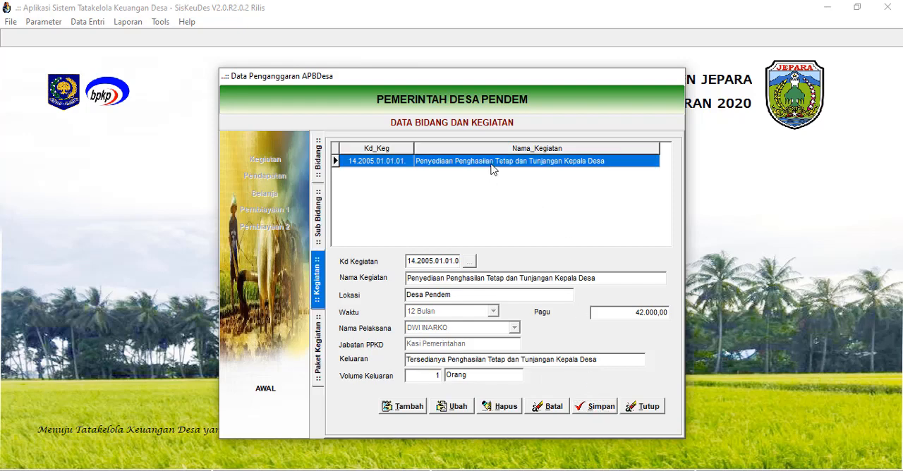
double_click(508, 165)
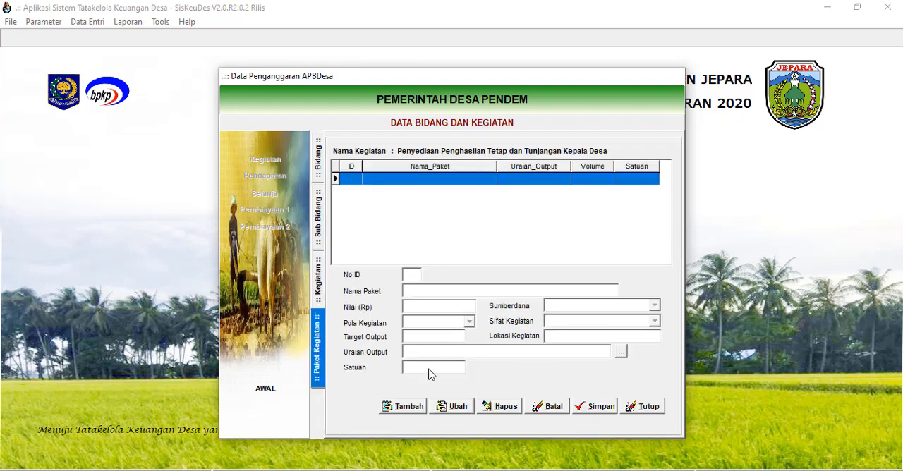
left_click(407, 413)
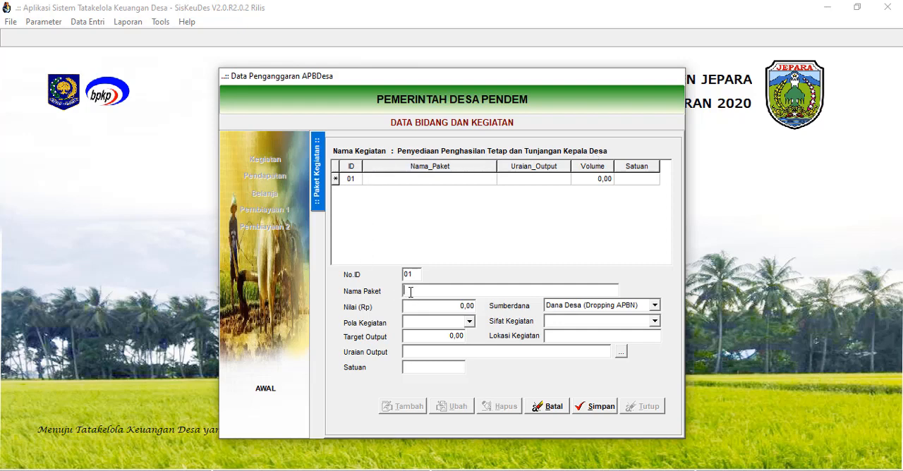
type("enghasilan tetap Kepala Desa")
Give the fixed-income package a value of 36.000, the activity pattern Swakelola and a target output of 1.
left_click(433, 303)
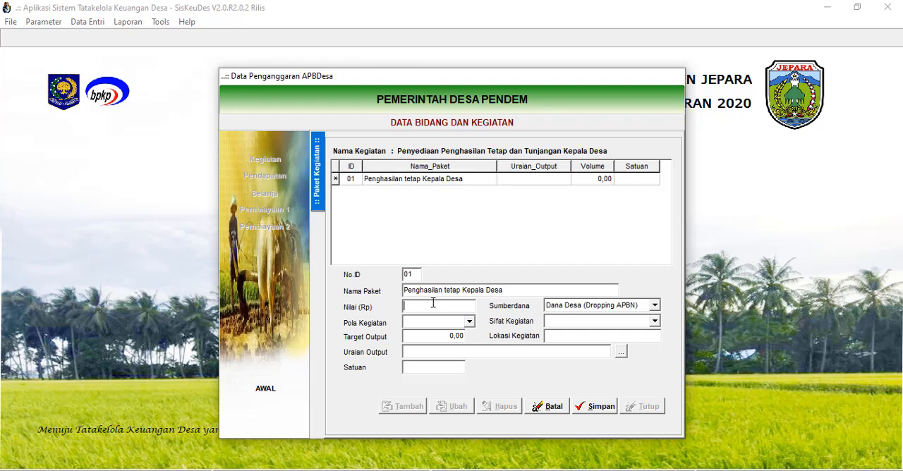
type("36.000")
left_click(469, 323)
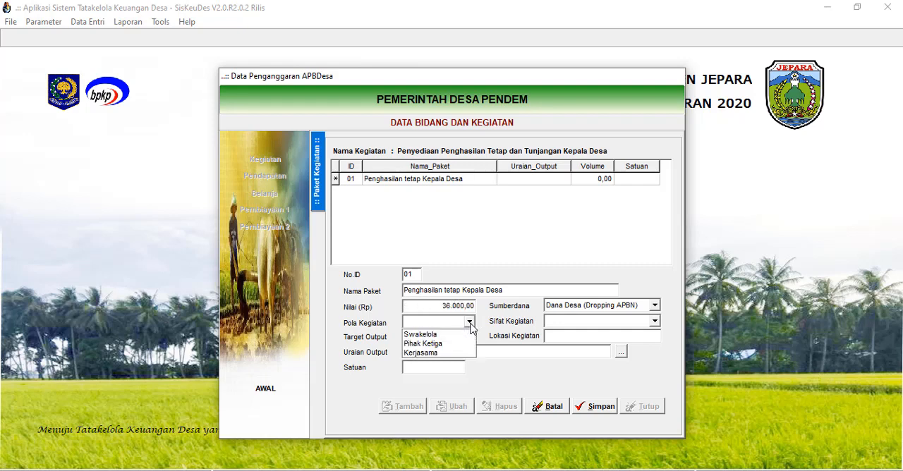
left_click(423, 335)
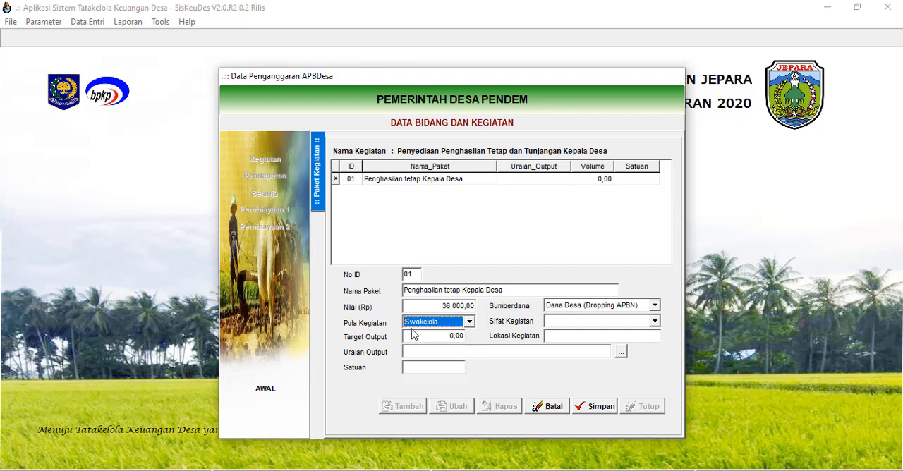
left_click(469, 321)
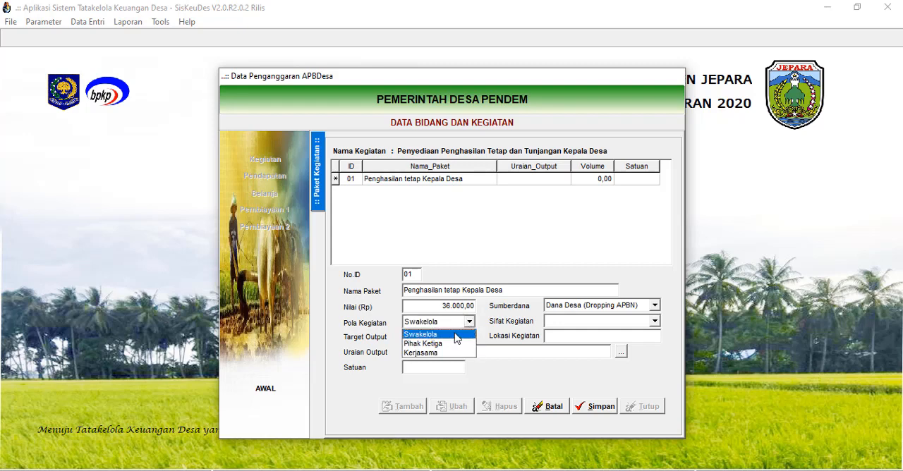
left_click(455, 335)
left_click(452, 337)
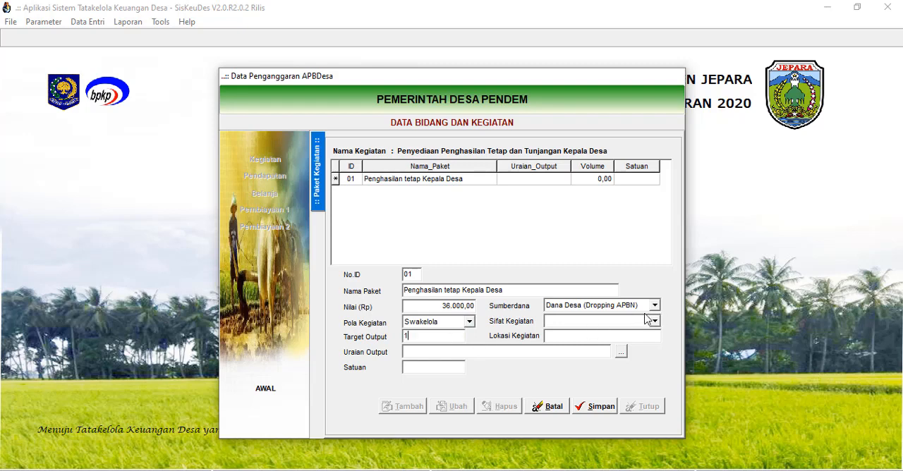
Set the fixed-income package's funding source to Alokasi Dana Desa, its activity nature to NON FISIK-LAINNYA and its location to Desa Pendem.
left_click(655, 305)
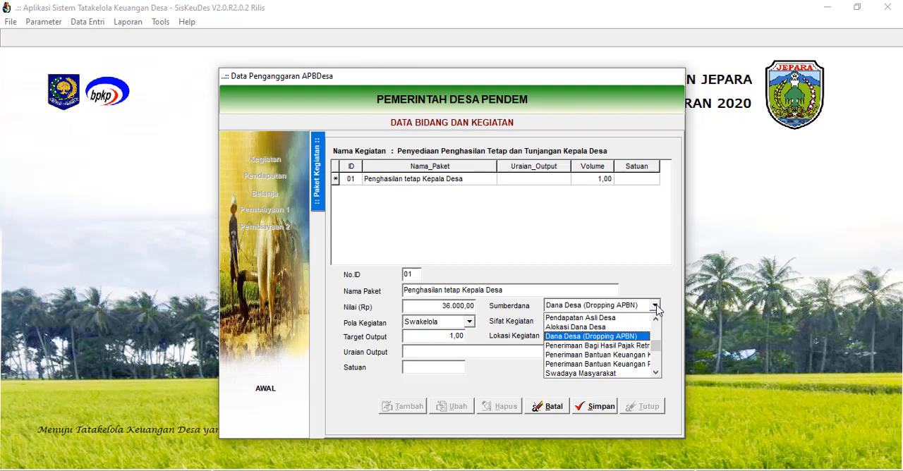
left_click(584, 328)
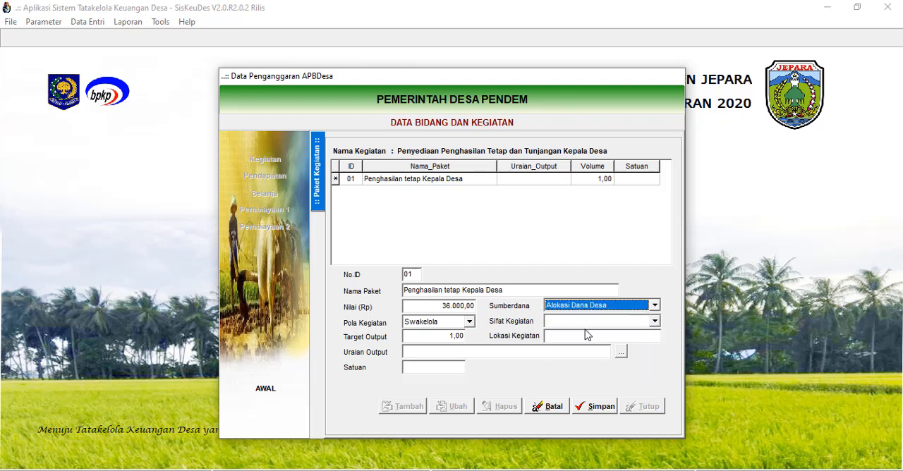
left_click(655, 320)
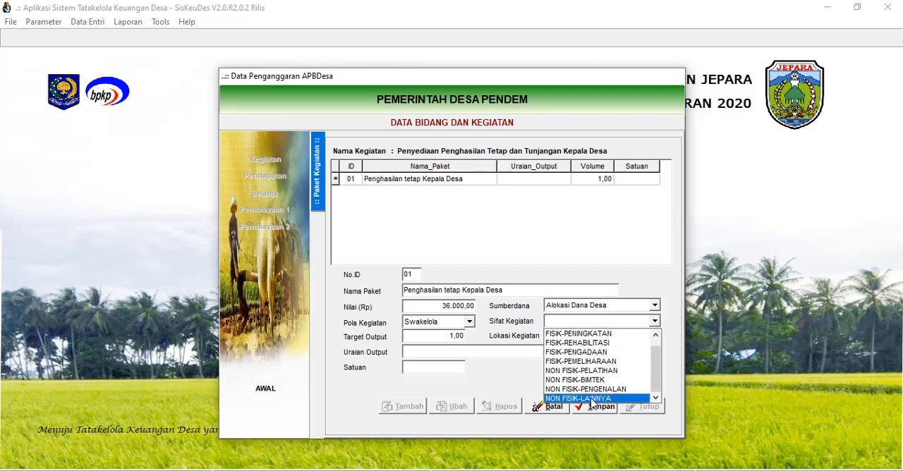
left_click(590, 400)
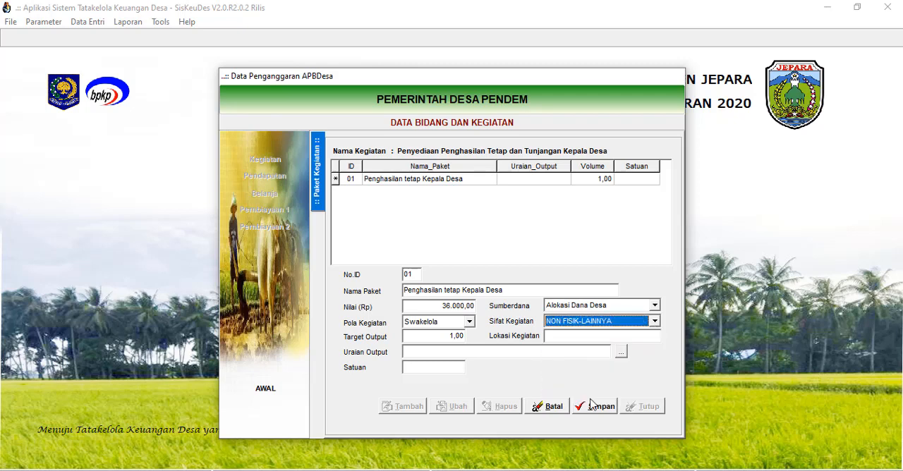
left_click(569, 336)
type("Deas")
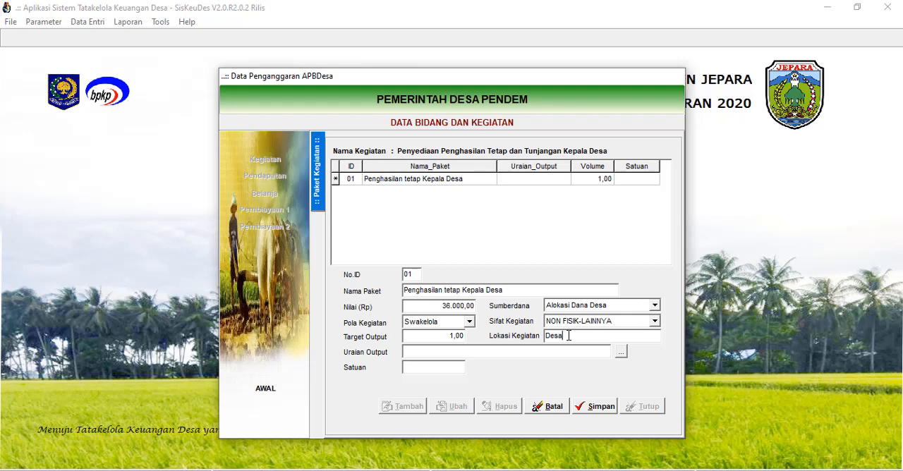
type(" Pendem")
Choose output reference 110101, Penghasilan Tetap Kepala Desa, for the package and save it.
left_click(620, 351)
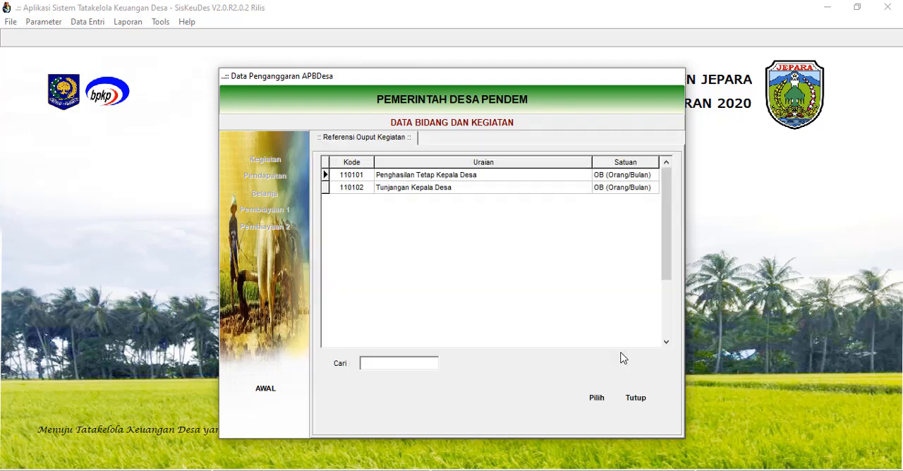
left_click(455, 177)
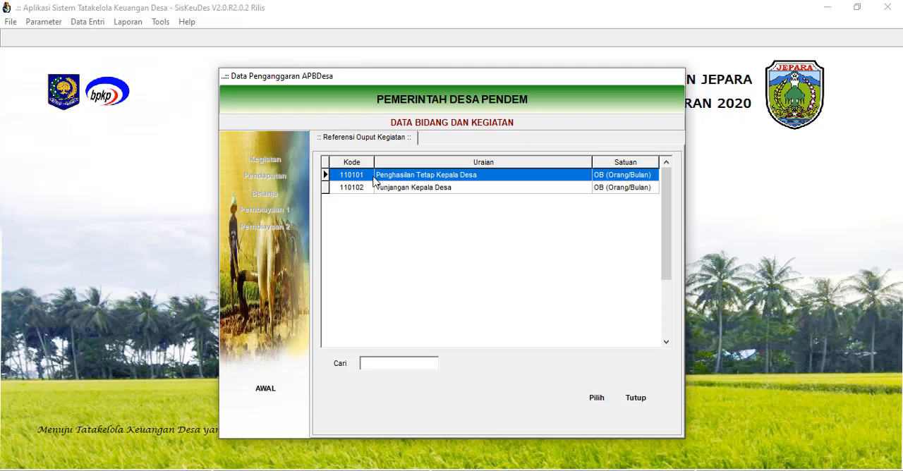
left_click(596, 397)
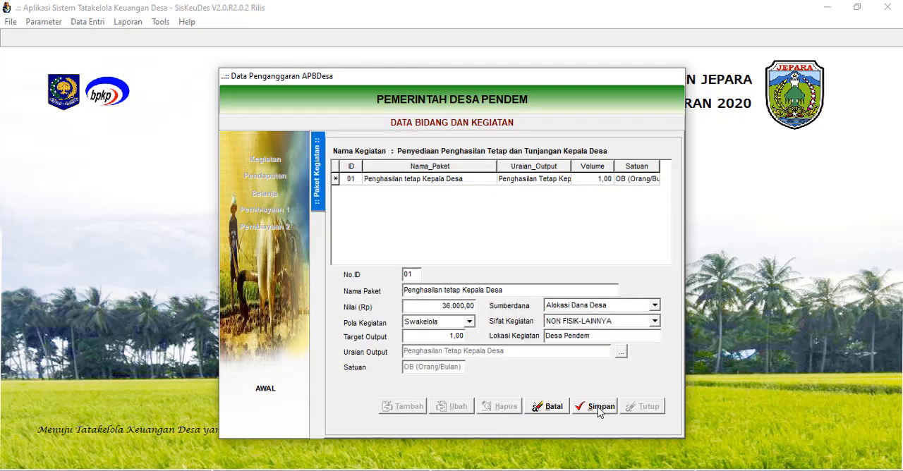
left_click(600, 400)
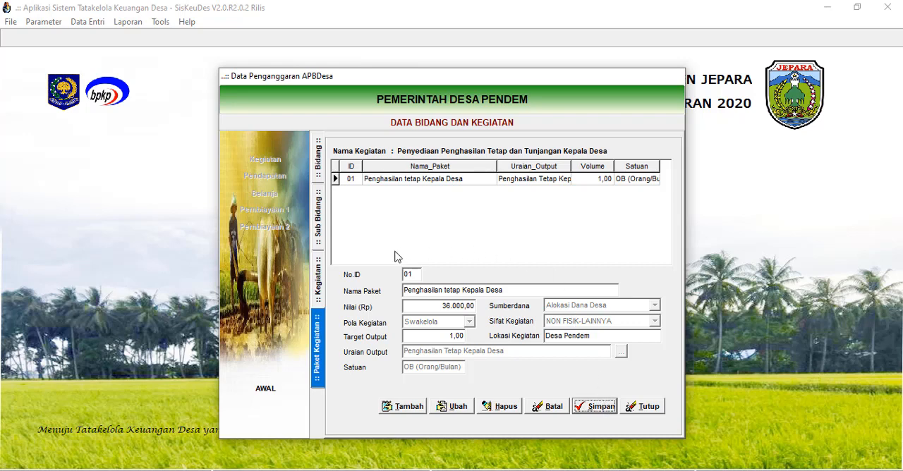
Add a second package to the same activity and name it Tunjangan Kepala Desa.
left_click(407, 409)
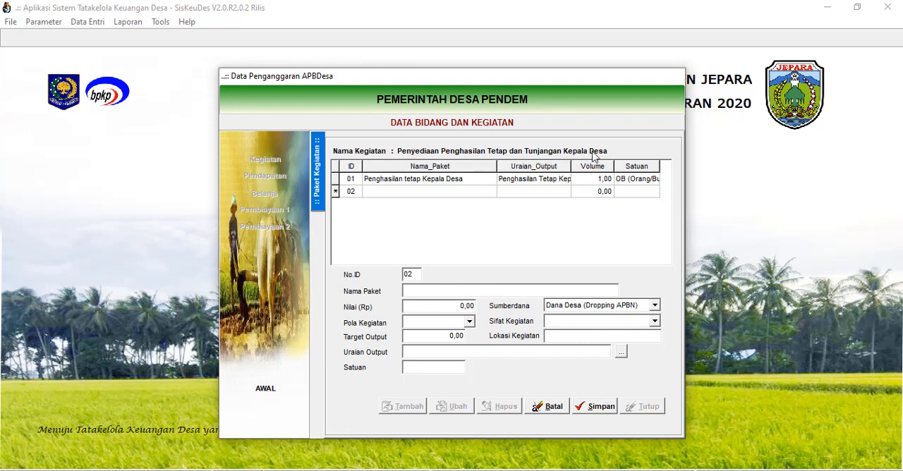
left_click(436, 291)
type("Tnjang")
key("BackSpace")
key("BackSpace")
key("BackSpace")
type("unjangan Kepala D")
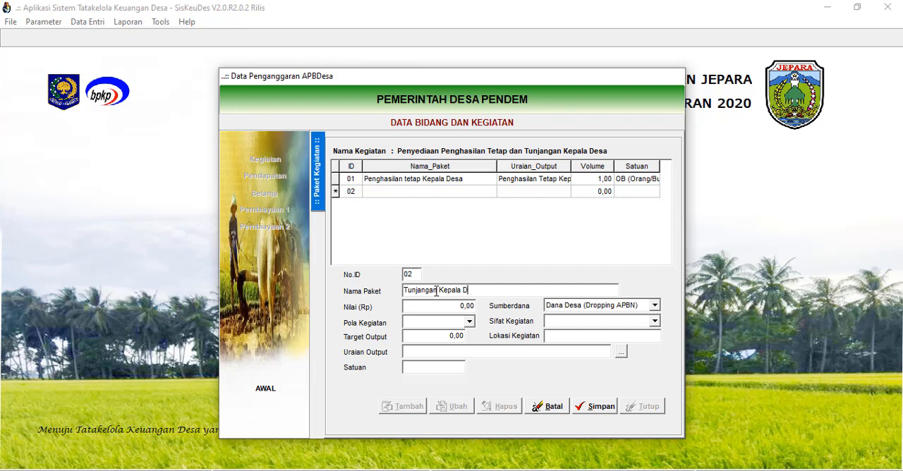
type("esa")
Set the Tunjangan Kepala Desa package's value to 6.000 and its activity pattern to Swakelola.
left_click(459, 305)
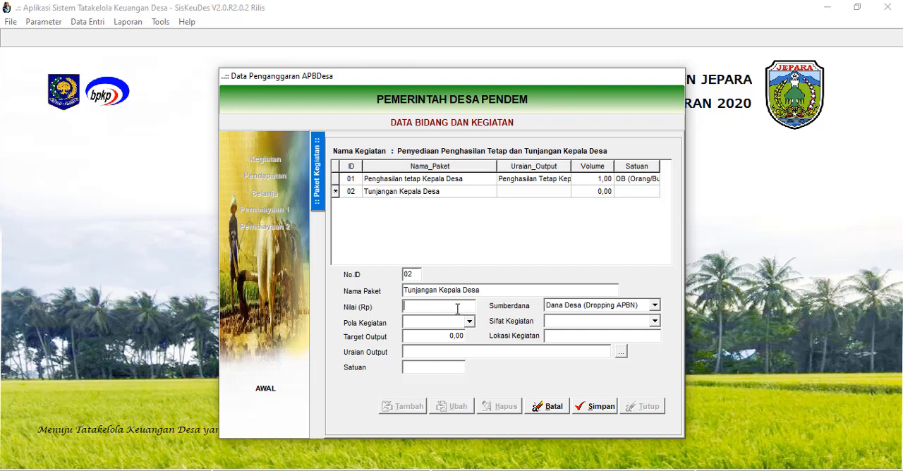
type("6.000")
key("Return")
left_click(469, 322)
left_click(455, 334)
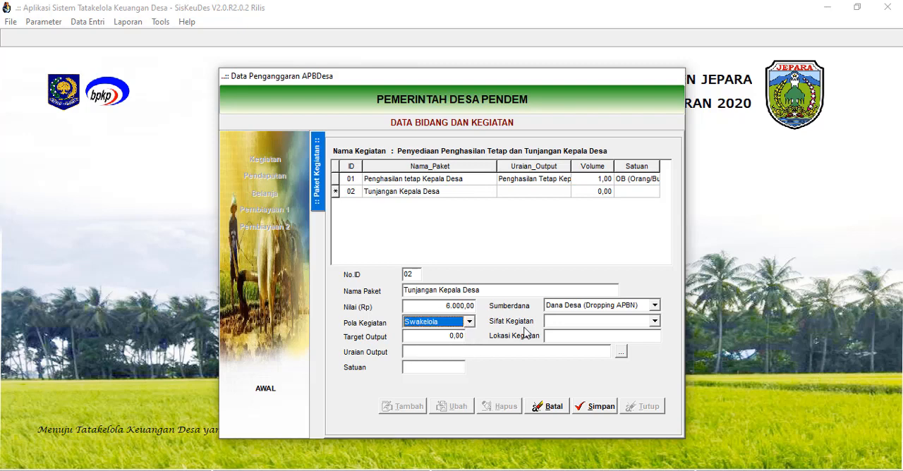
Set the allowance package's funding source to Alokasi Dana Desa, its activity nature to NON FISIK-LAINNYA and its location to Desa Pendem.
left_click(654, 306)
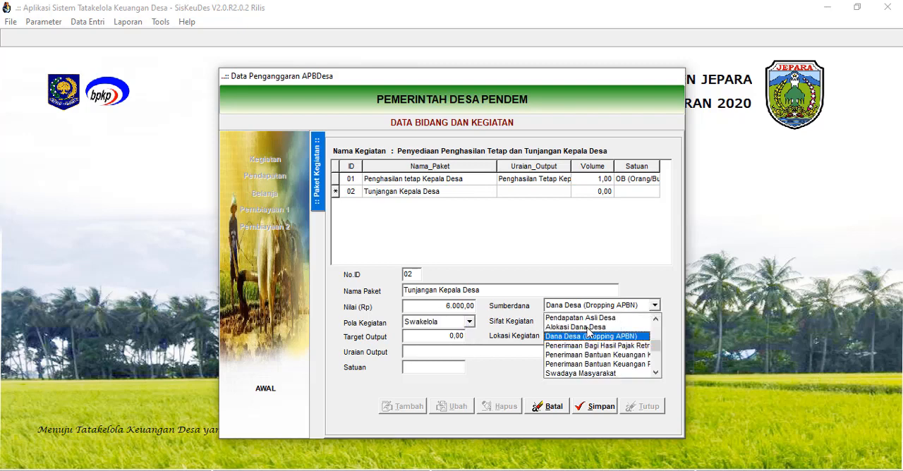
left_click(587, 328)
left_click(654, 321)
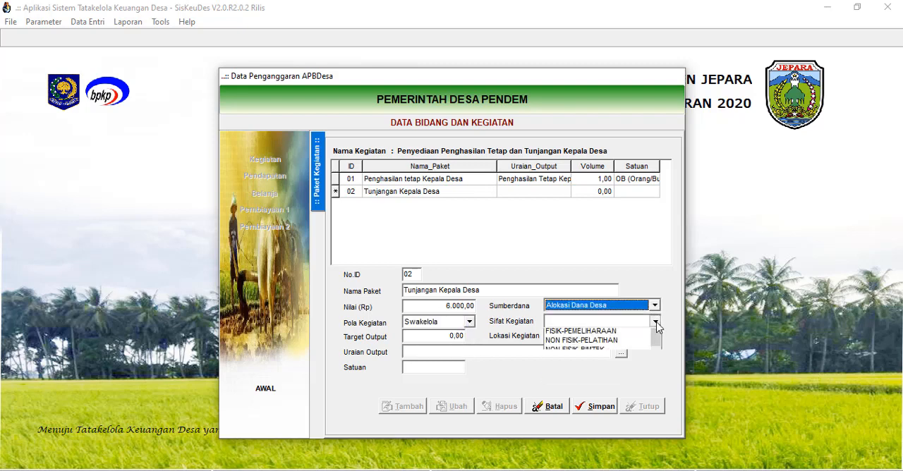
left_click(578, 398)
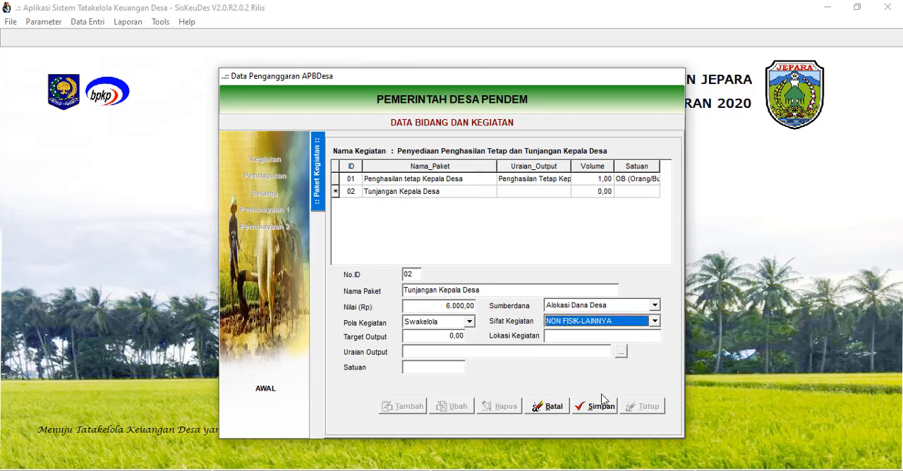
left_click(564, 338)
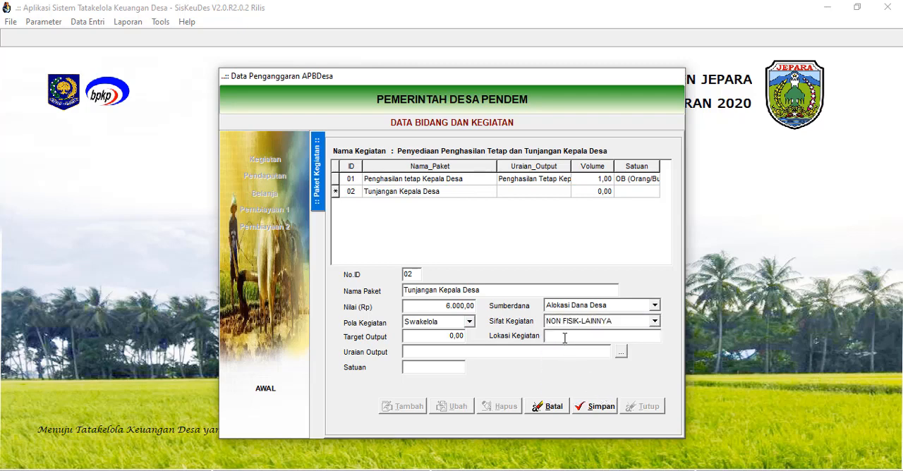
type("Desa Pendem")
Set the Tunjangan Kepala Desa package's output target to 1, choose output reference 110102, Tunjangan Kepala Desa, and save the package.
left_click(442, 336)
type("1")
left_click(622, 356)
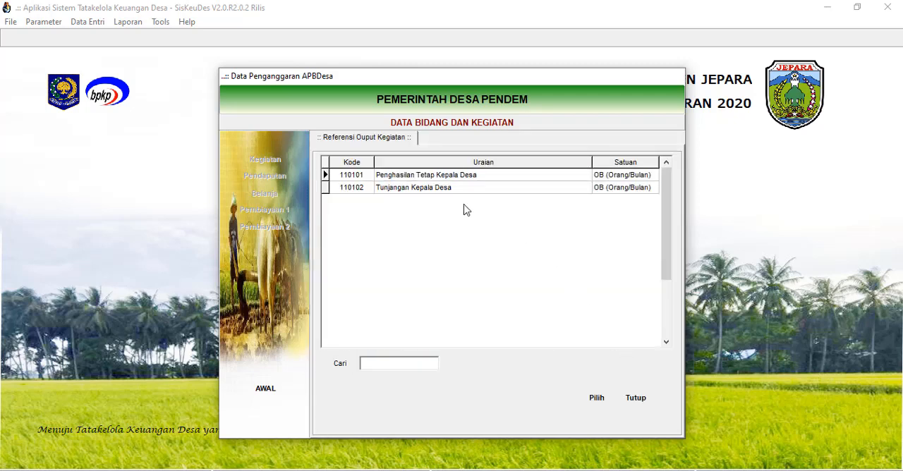
left_click(423, 191)
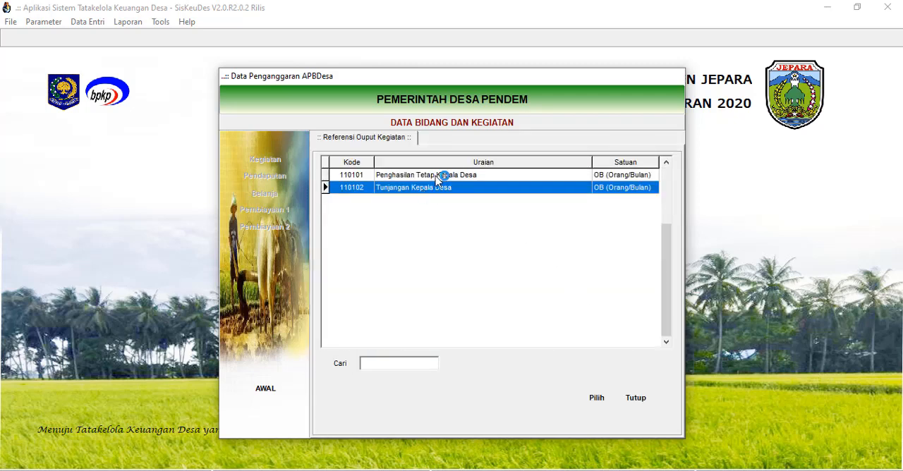
left_click(596, 400)
left_click(600, 407)
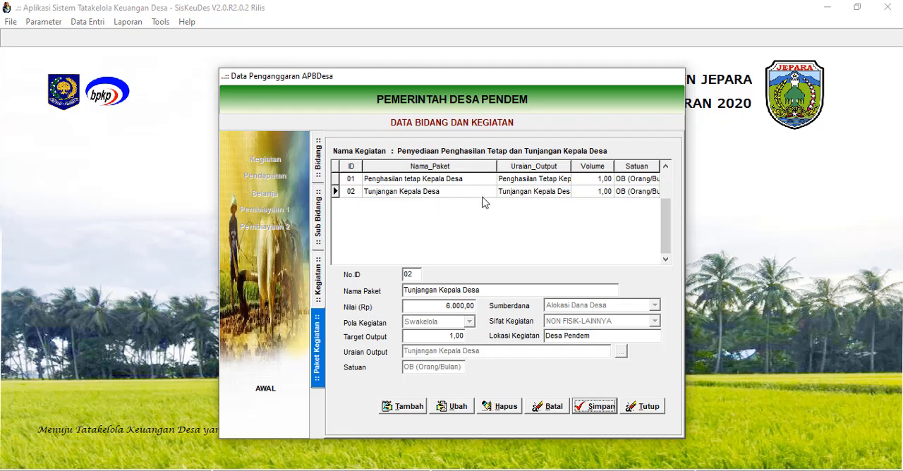
Correct package 01's name to Penghasilan Tetap Kepala Desa, save it and close the activity data.
left_click(433, 195)
left_click(433, 181)
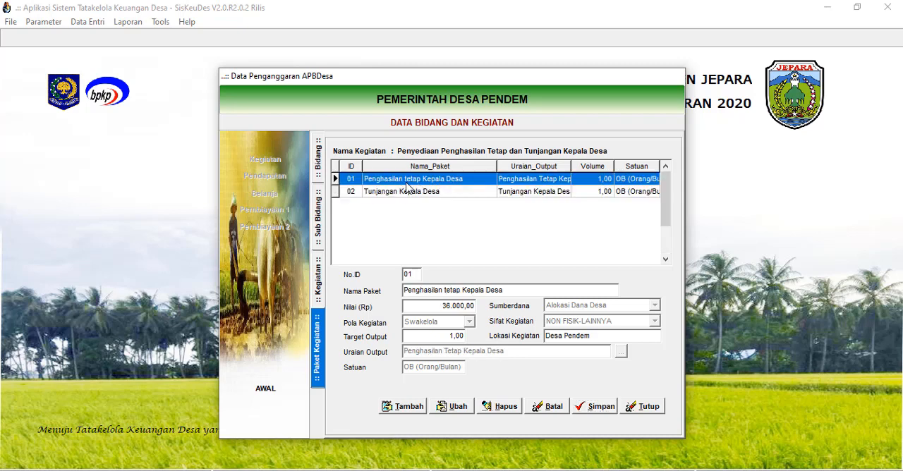
left_click(415, 192)
left_click(414, 181)
left_click(416, 191)
left_click(418, 181)
left_click(459, 409)
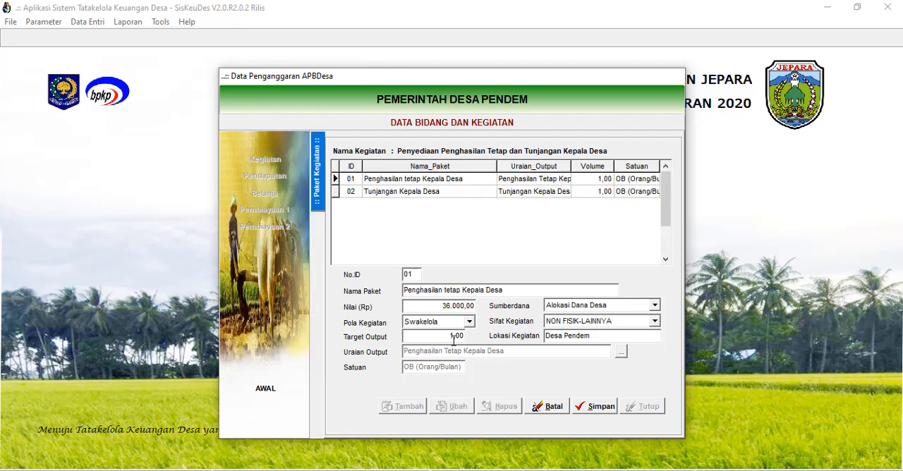
left_click(447, 290)
type("T")
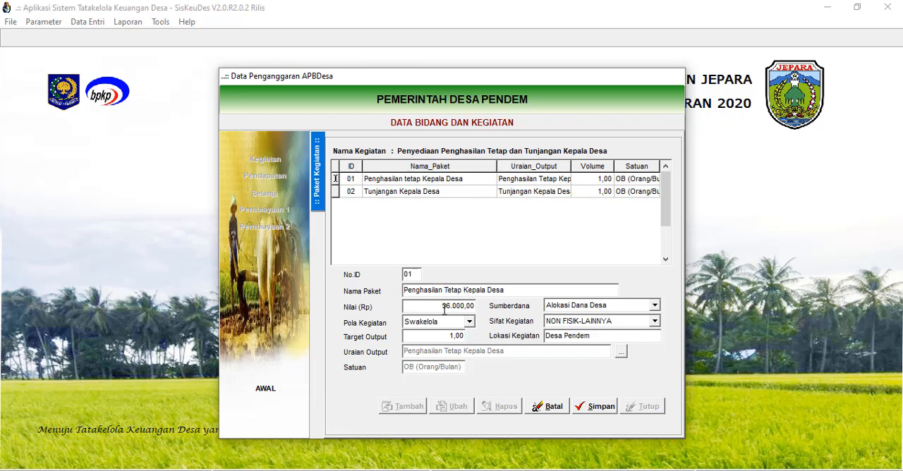
left_click(598, 408)
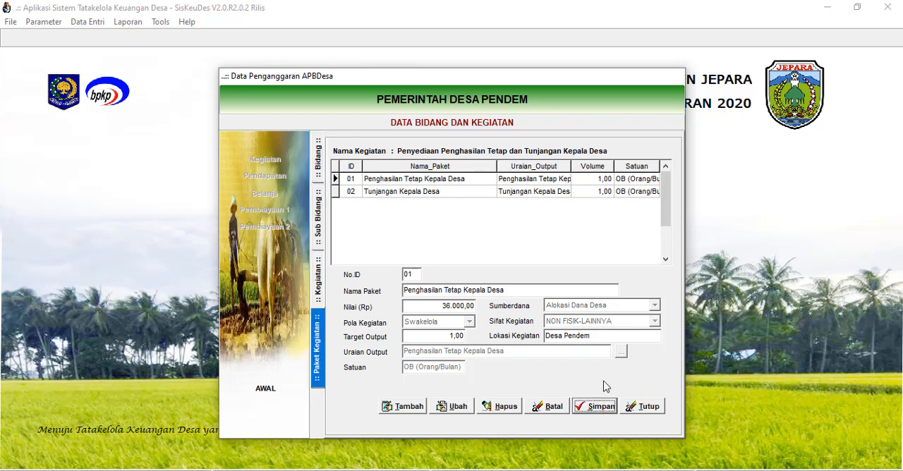
left_click(647, 408)
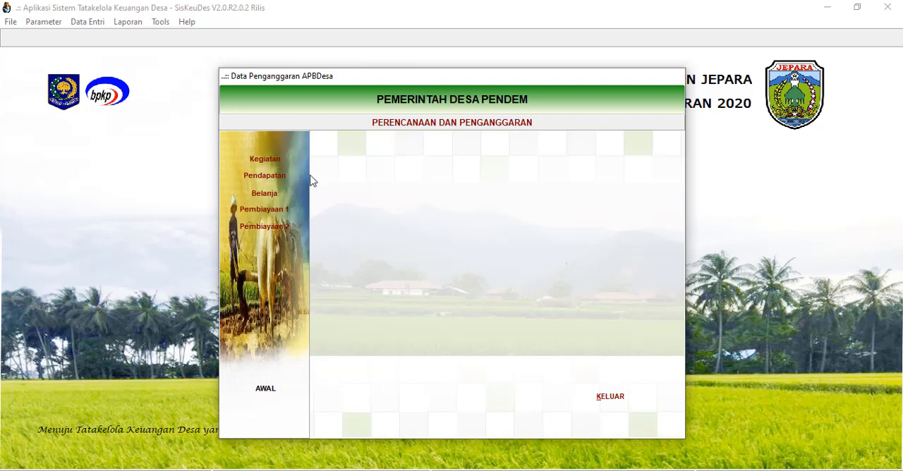
Add income account 4.2.3.01 Alokasi Dana Desa, under Pendapatan Transfer, to the village income data and save it.
left_click(271, 176)
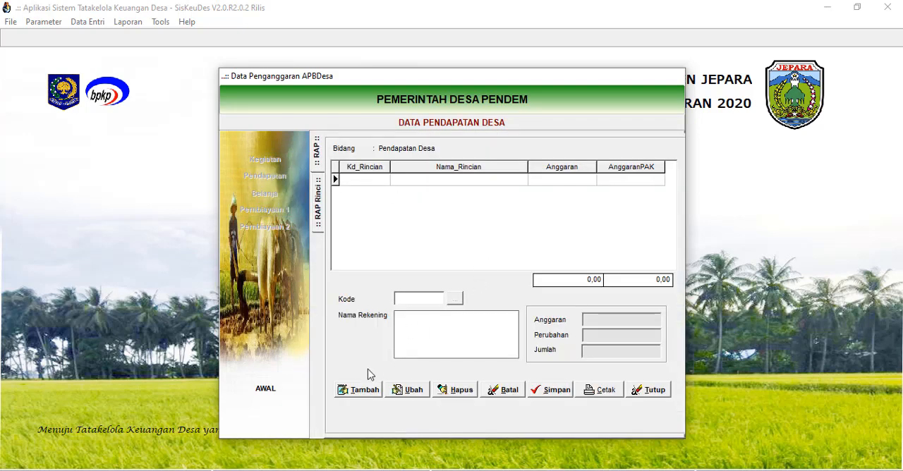
left_click(367, 392)
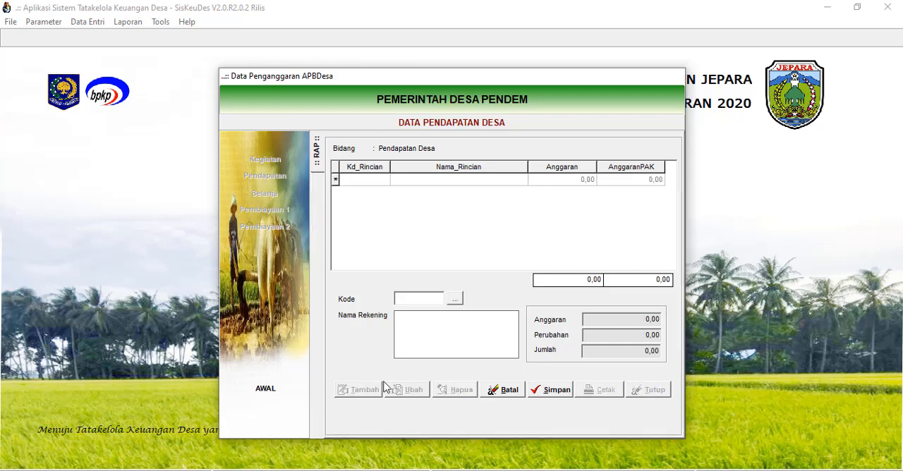
left_click(455, 300)
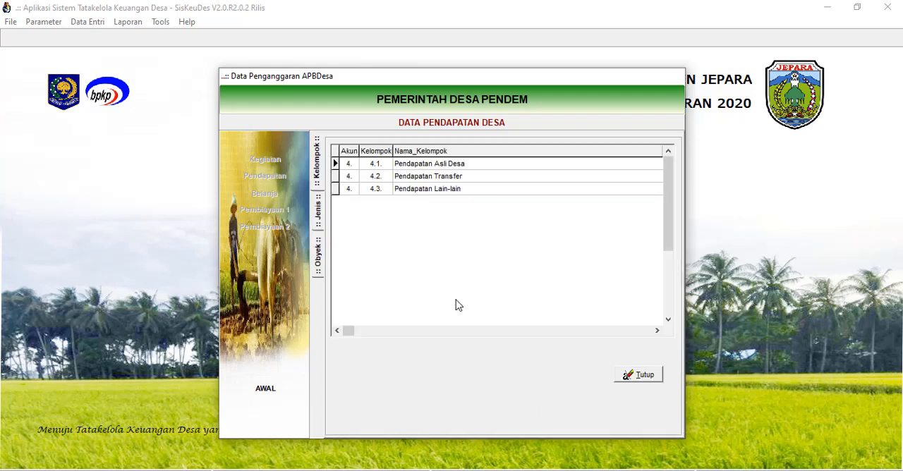
left_click(455, 182)
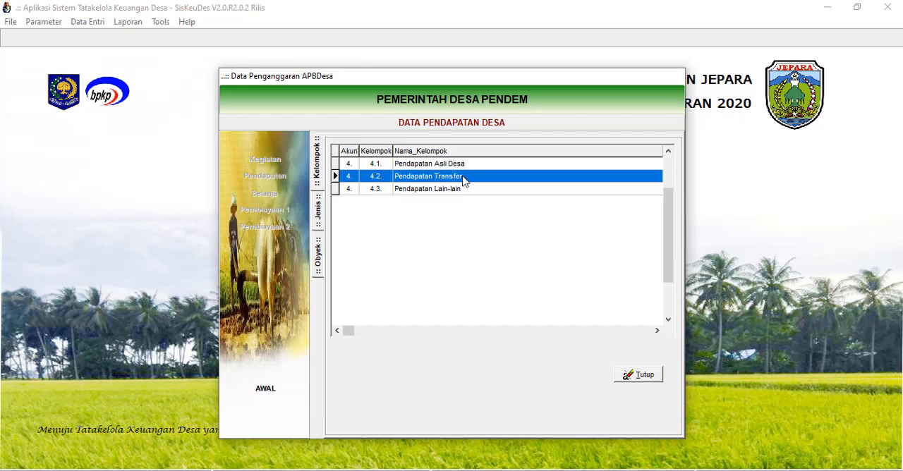
double_click(462, 179)
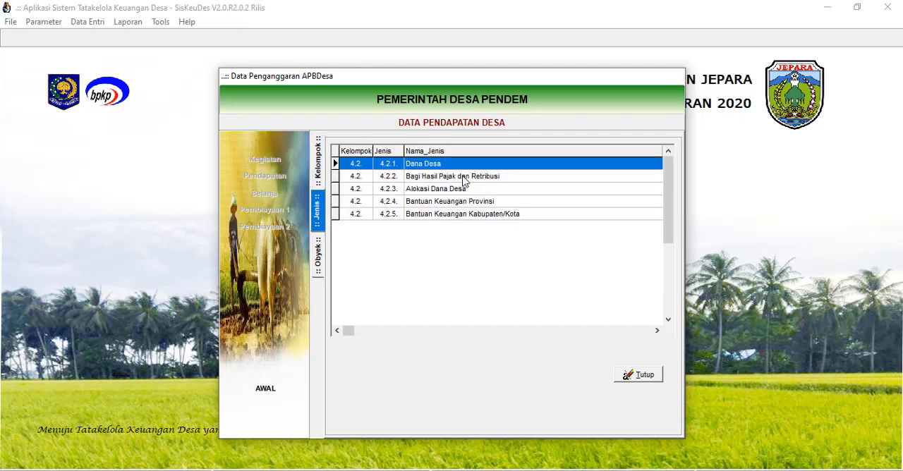
left_click(409, 191)
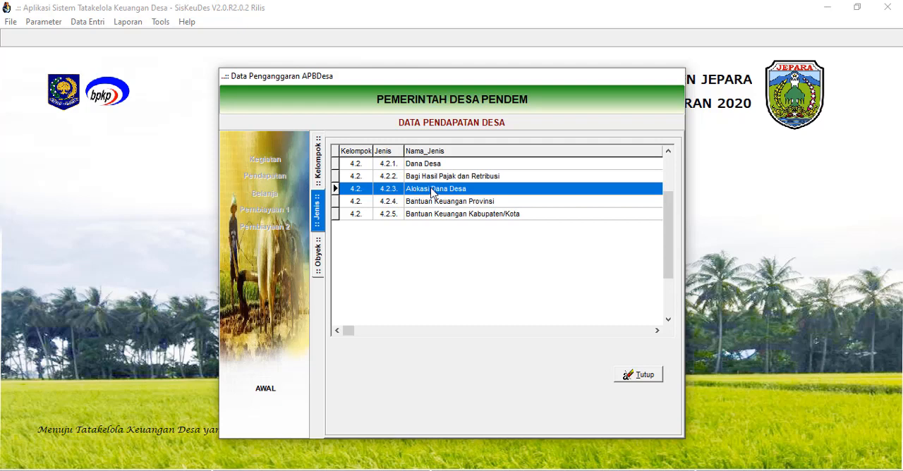
double_click(433, 190)
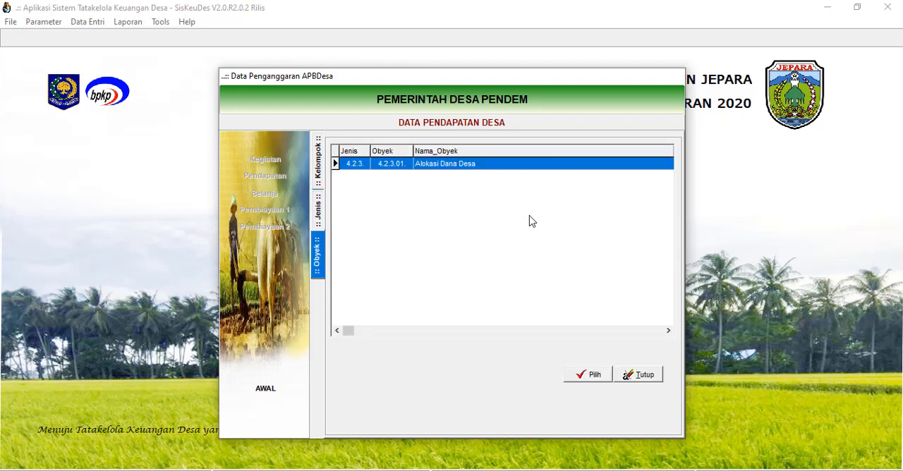
left_click(591, 376)
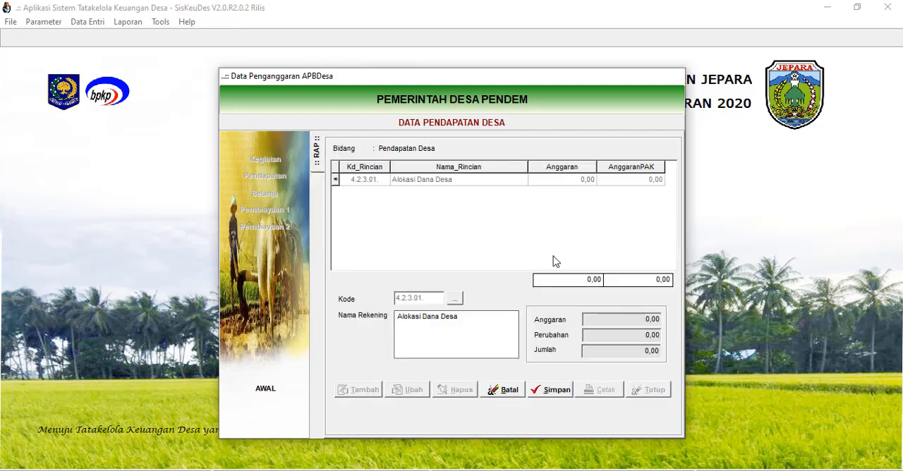
left_click(553, 392)
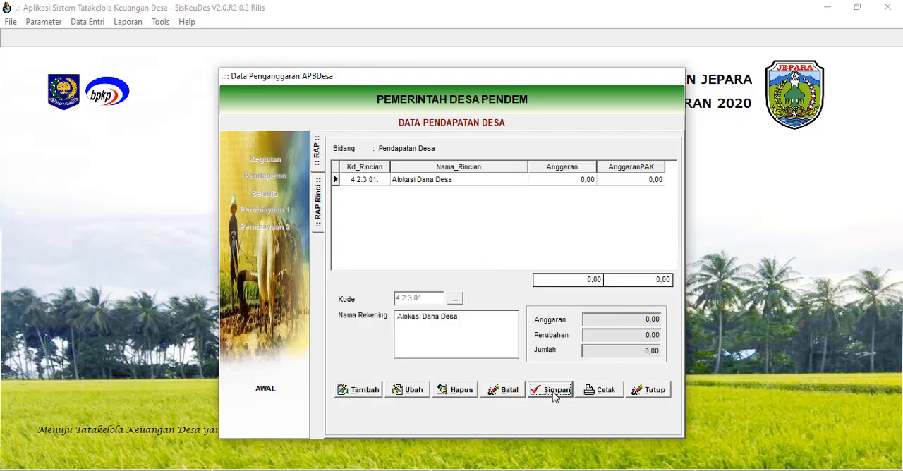
Add a detail line to the Alokasi Dana Desa income account and describe it as Alokasi Dana Desa.
left_click(417, 182)
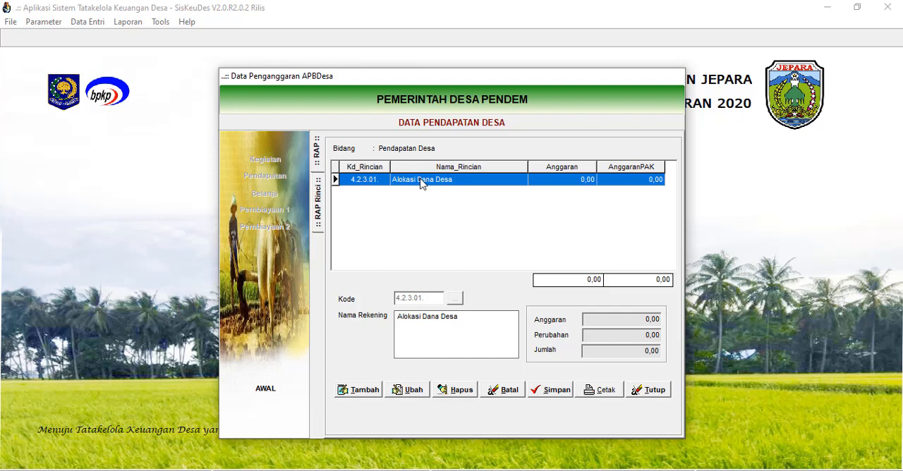
double_click(423, 180)
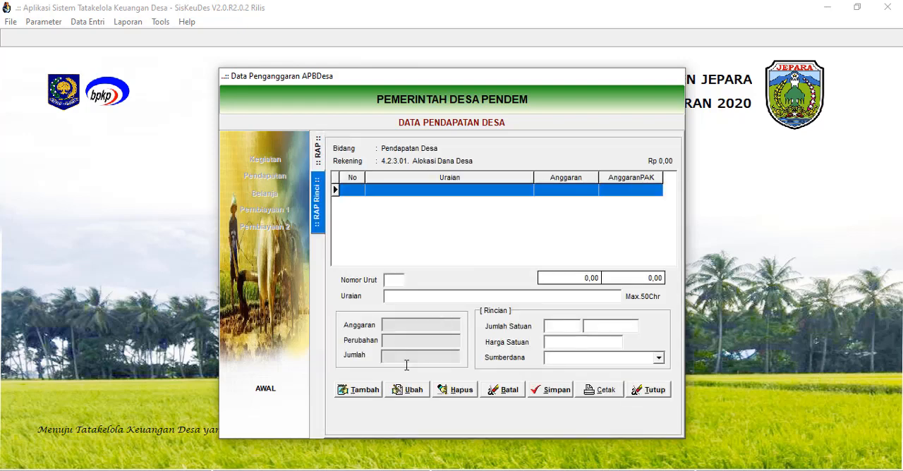
left_click(360, 391)
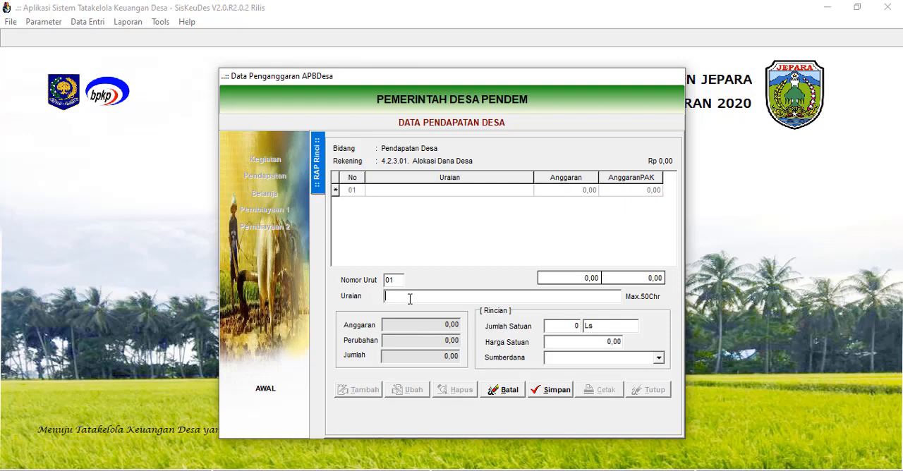
type("Alokasi Dana Desa")
Set the income line's quantity to 1 Tahun and its unit price to 100.000.
left_click(564, 325)
type("1")
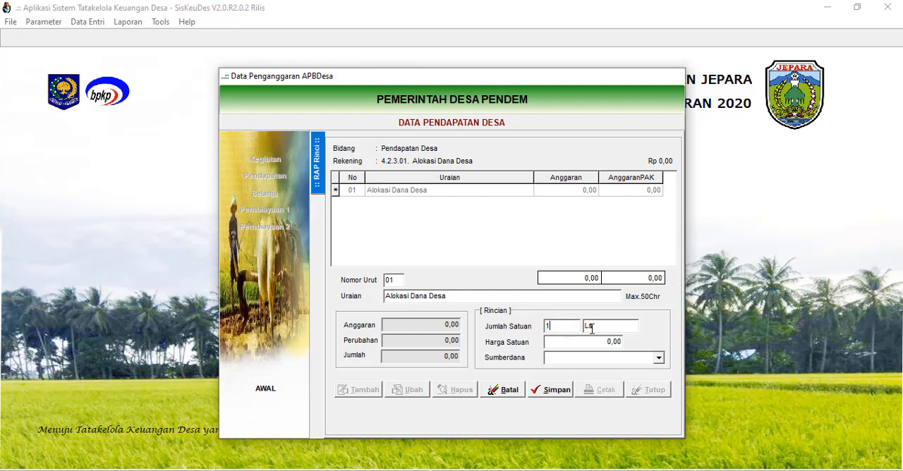
double_click(588, 326)
left_click(565, 327)
double_click(588, 324)
type("Tahun")
left_click(611, 342)
type("000")
left_click(605, 324)
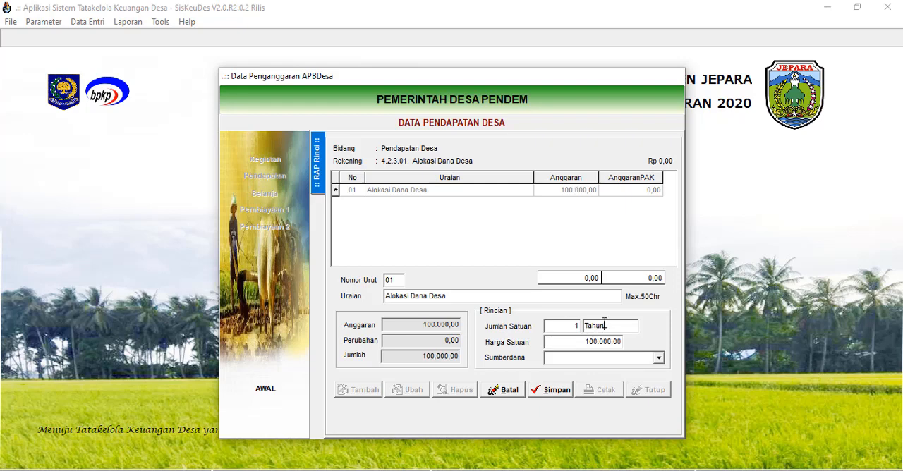
Set the income line's funding source to Alokasi Dana Desa and save the line.
left_click(658, 358)
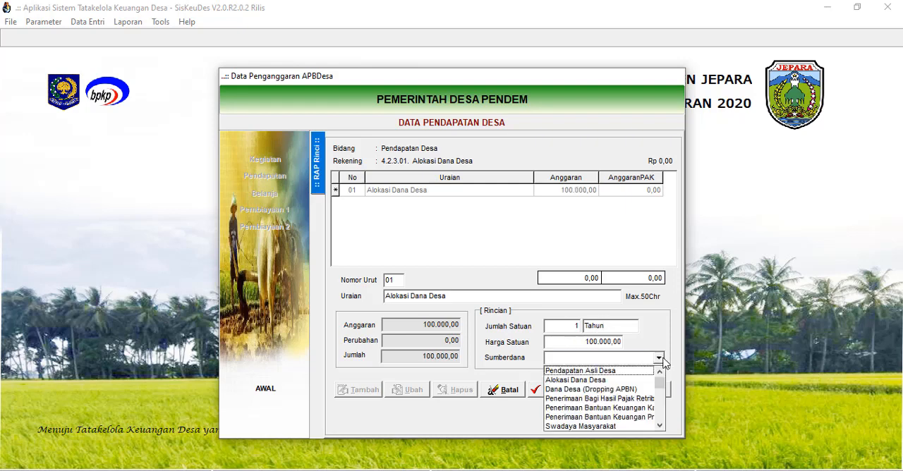
left_click(592, 380)
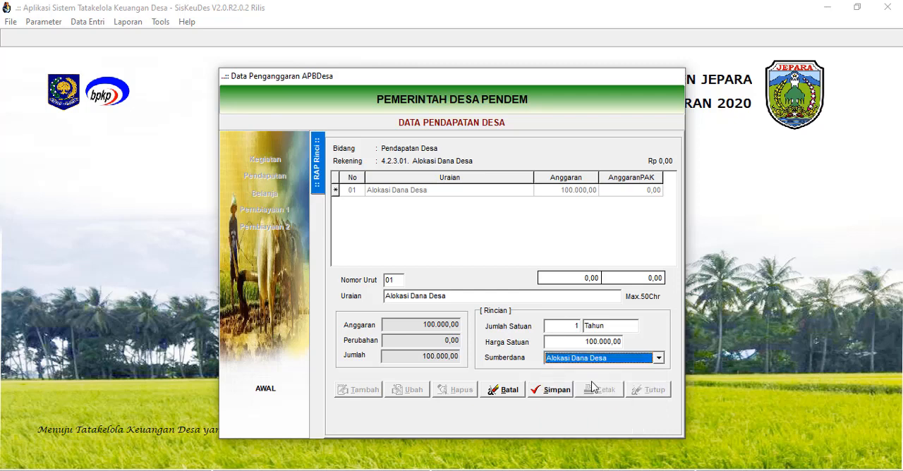
left_click(551, 392)
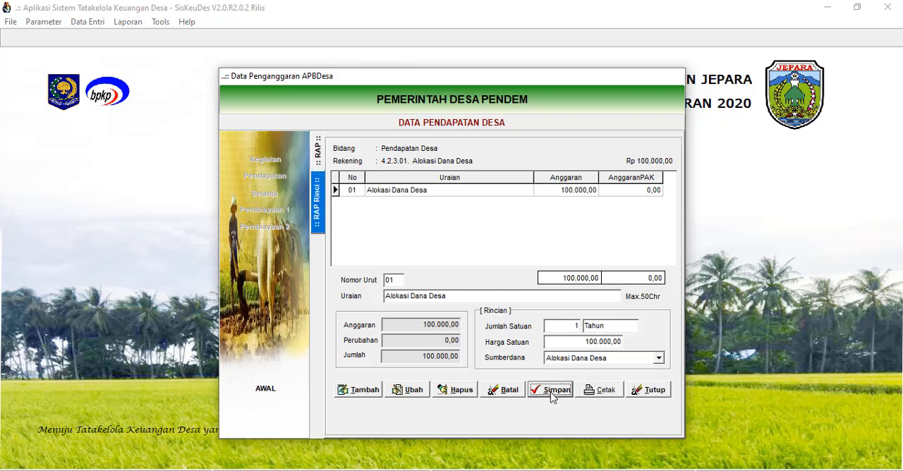
Preview the printed village income budget details, then close the report and the income data.
left_click(603, 392)
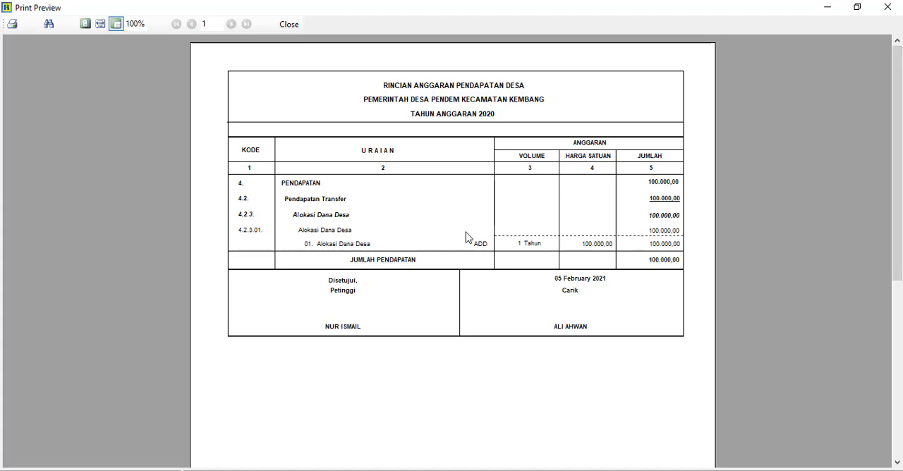
left_click(291, 25)
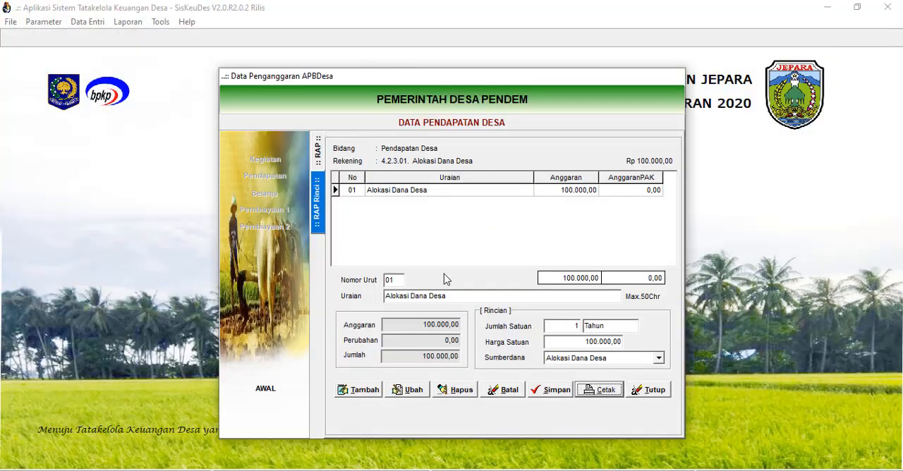
left_click(650, 392)
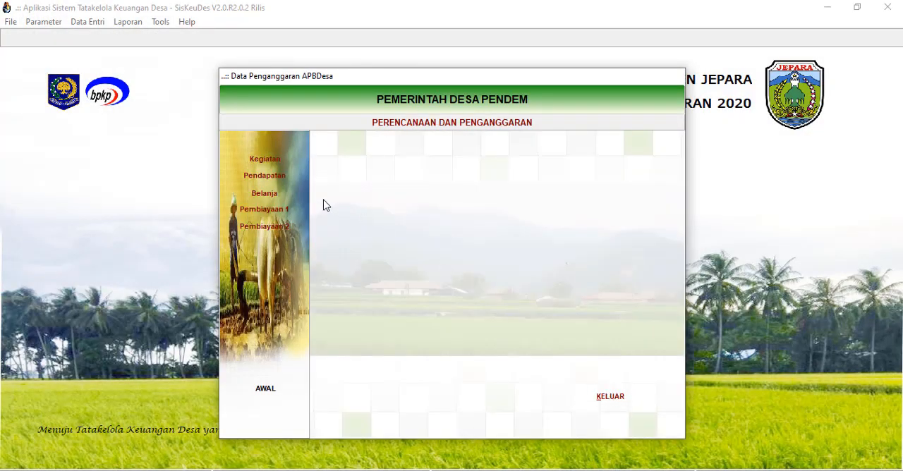
Review the saved budget fields under Kegiatan and the accounts under Pendapatan, closing each after viewing.
left_click(266, 160)
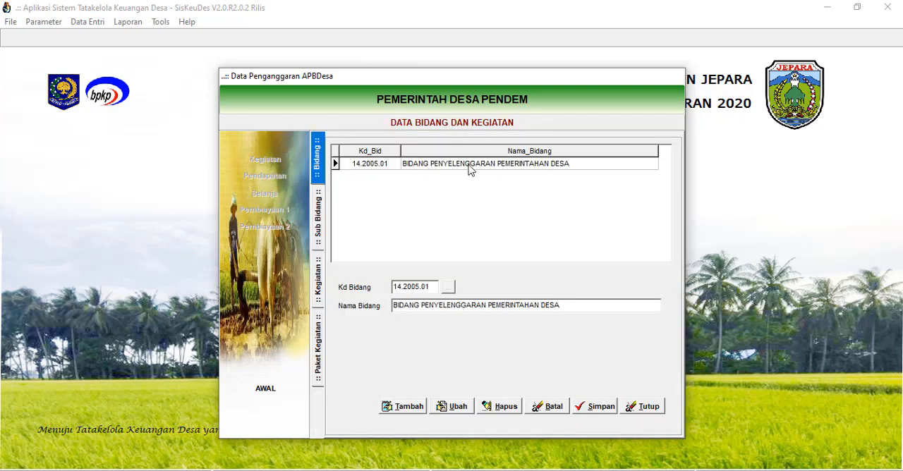
left_click(644, 407)
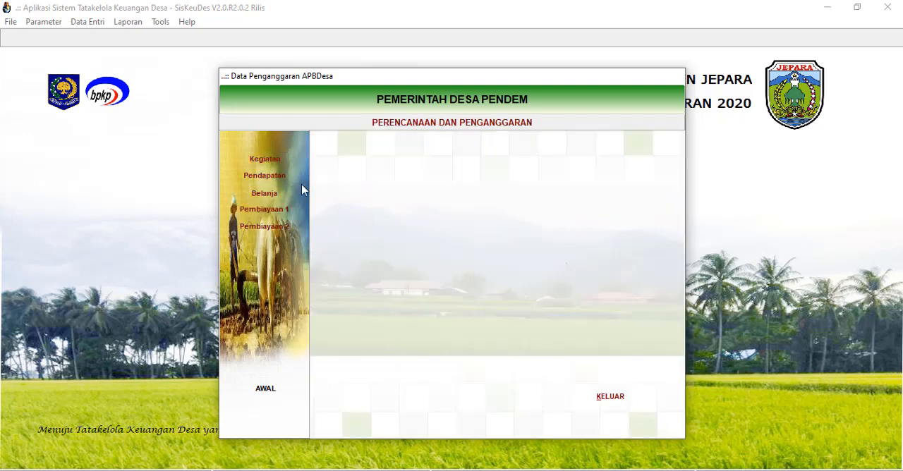
left_click(275, 180)
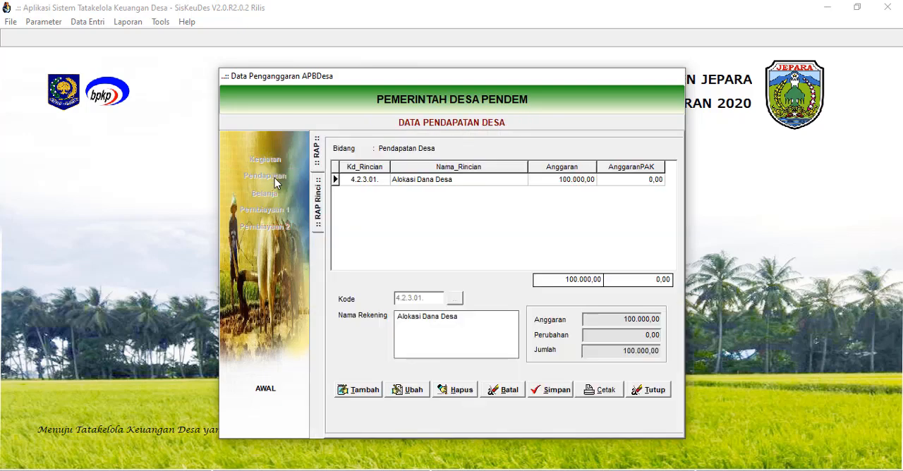
left_click(647, 390)
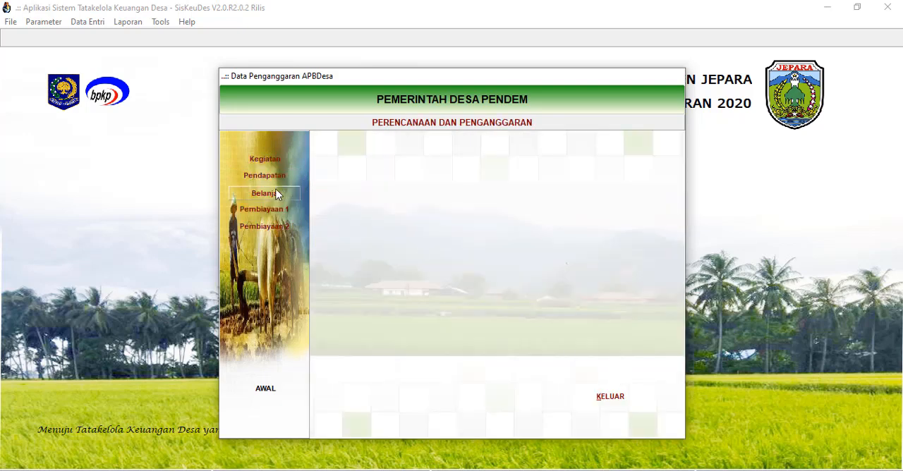
Open the village expenditure data (Belanja) in the budgeting module.
left_click(263, 193)
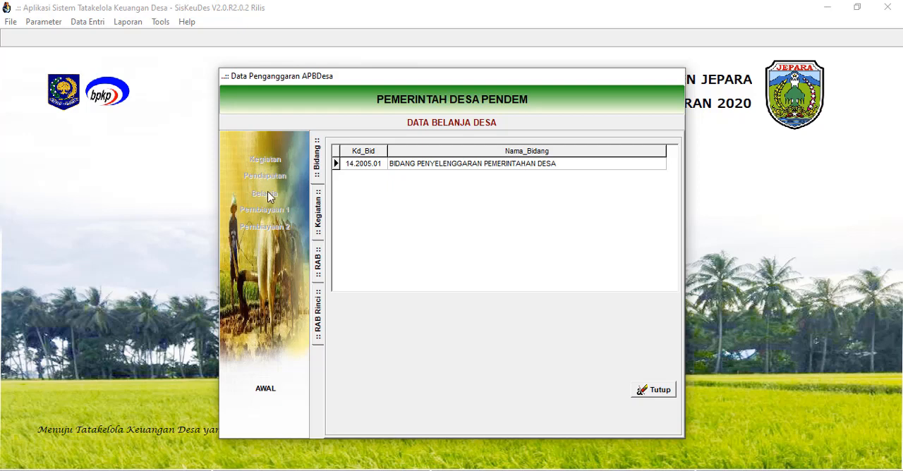
left_click(653, 389)
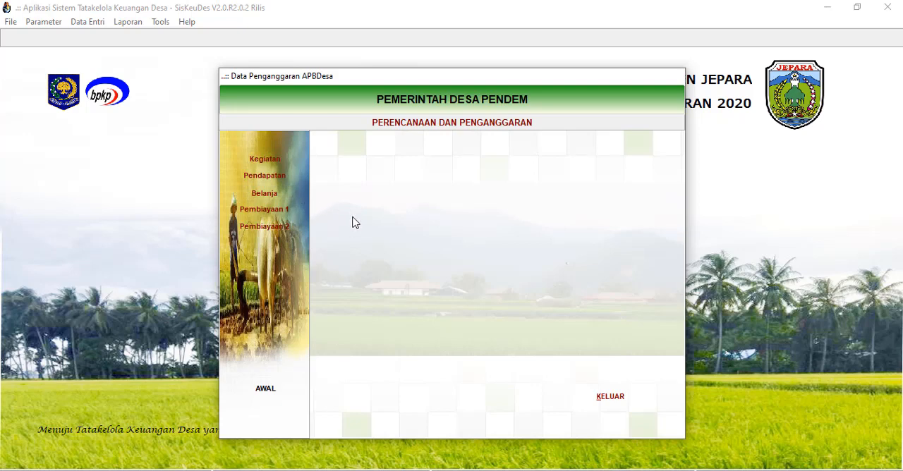
left_click(275, 192)
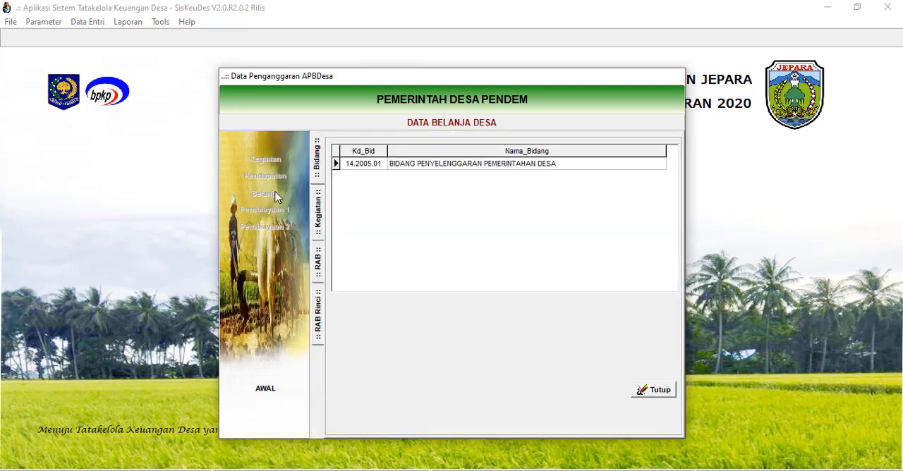
Review the activities listed under Bidang Penyelenggaran Pemerintahan Desa, then close the expenditure data.
left_click(469, 169)
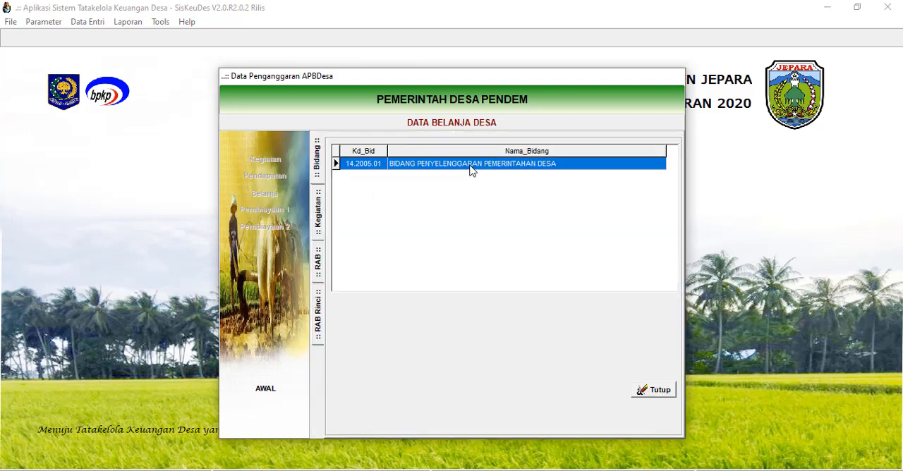
double_click(472, 170)
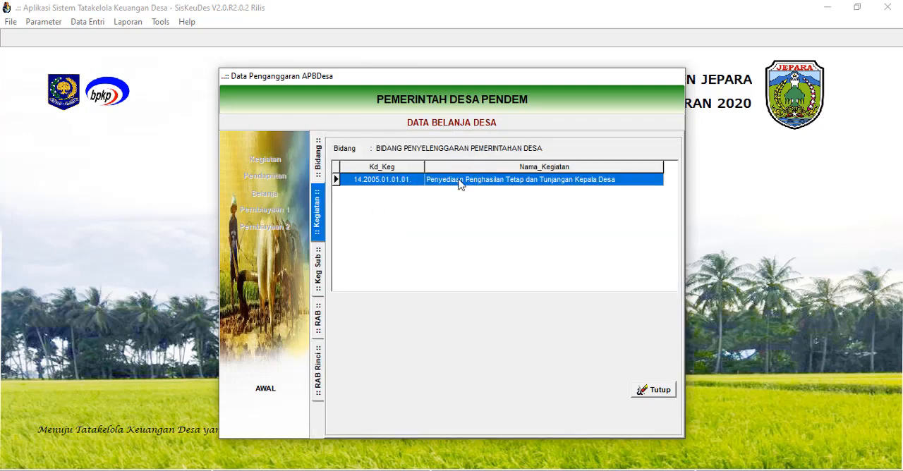
left_click(318, 161)
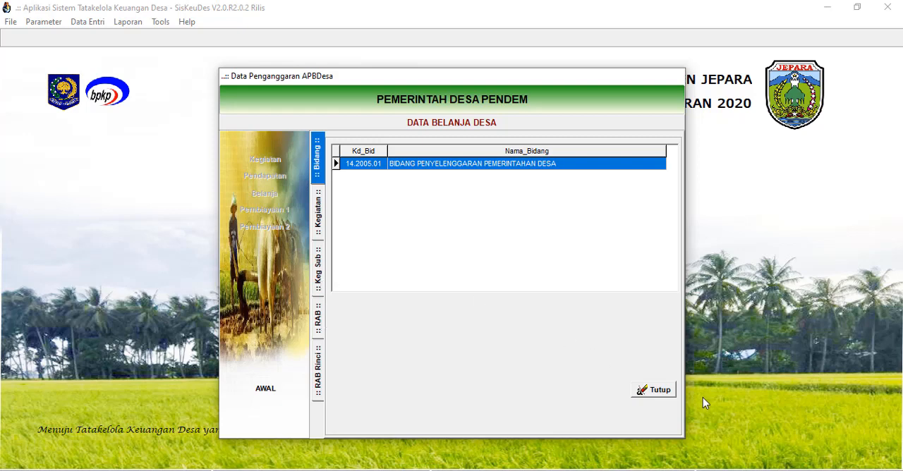
left_click(665, 395)
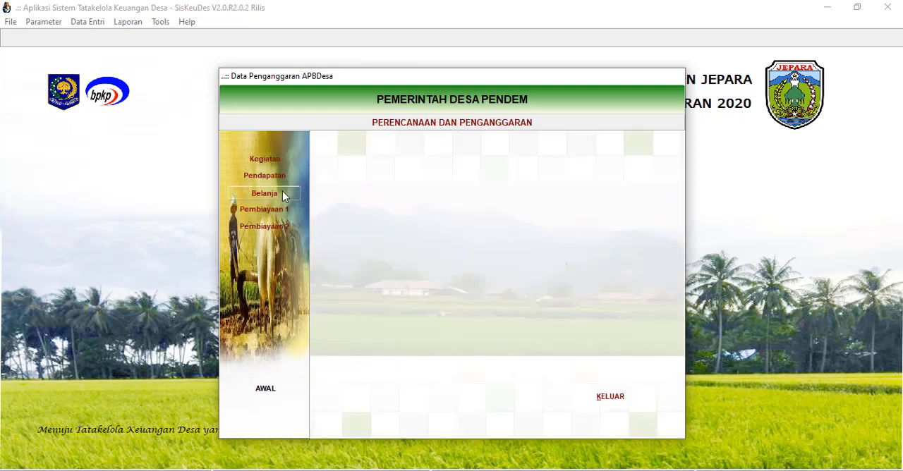
Reopen Belanja, open the RAB of the Penghasilan Tetap Kepala Desa package, and start a new line with its account list open.
left_click(265, 193)
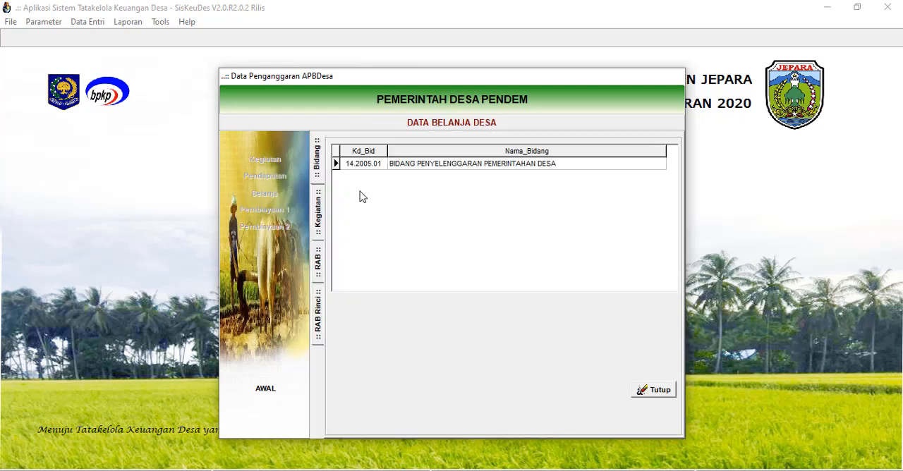
double_click(482, 163)
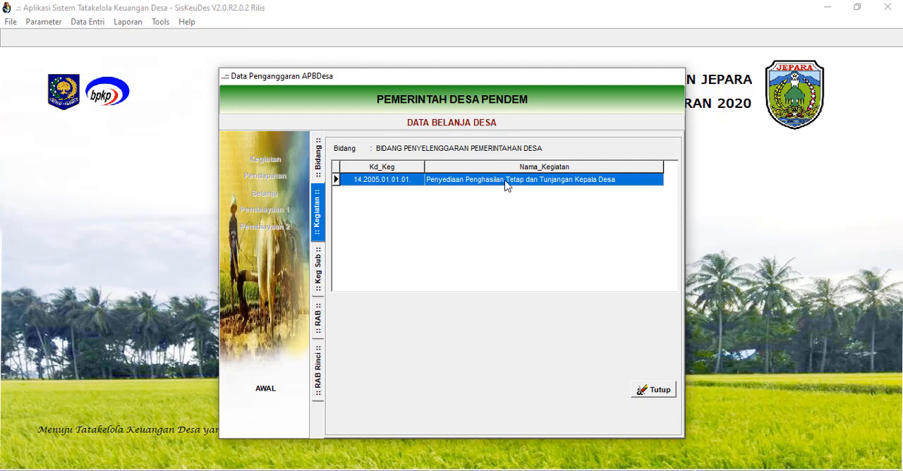
double_click(506, 185)
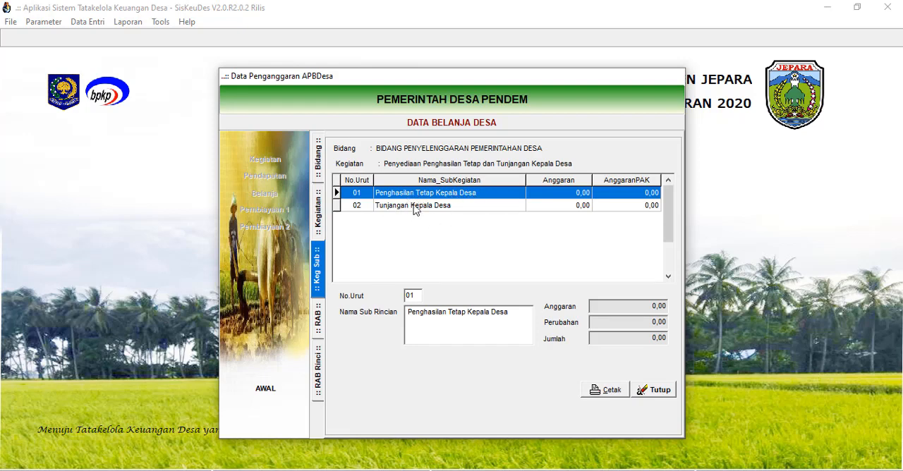
double_click(476, 195)
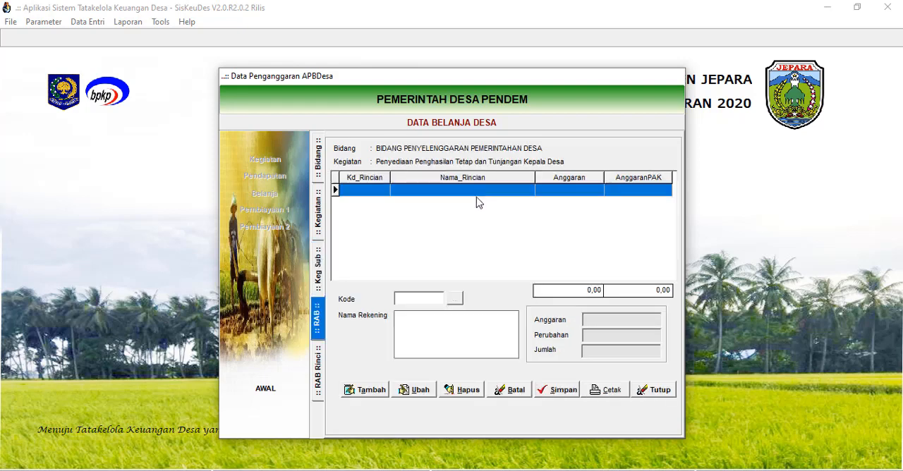
left_click(368, 392)
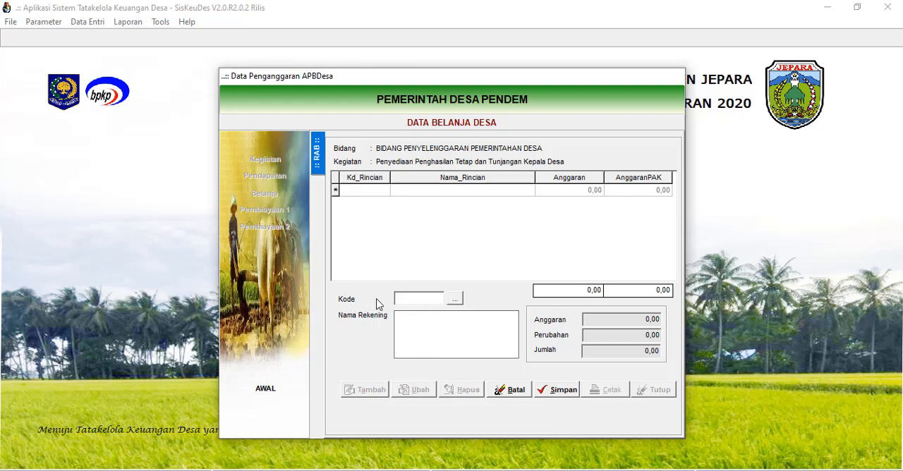
left_click(455, 299)
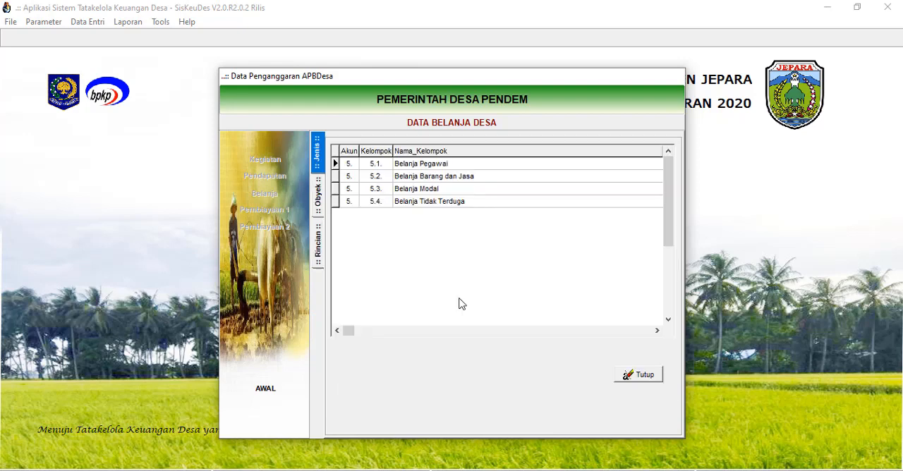
Go through the expenditure groups Belanja Pegawai, Belanja Barang dan Jasa, Belanja Modal and Belanja Tidak Terduga.
left_click(431, 167)
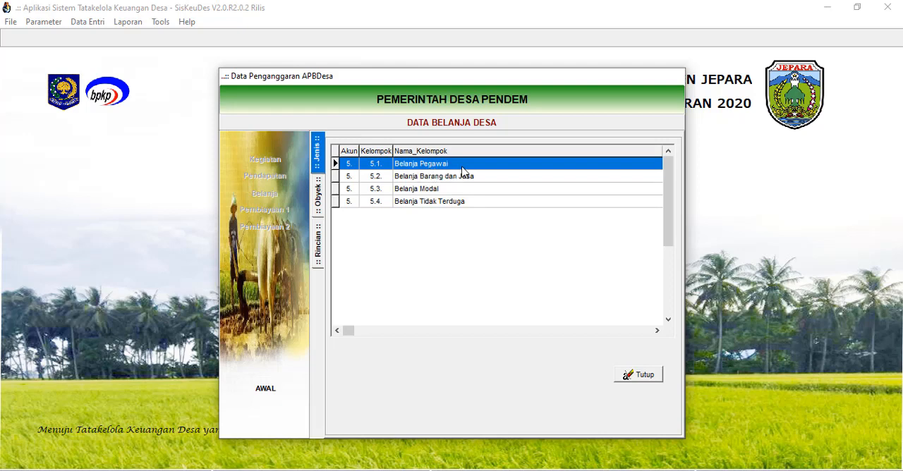
left_click(446, 177)
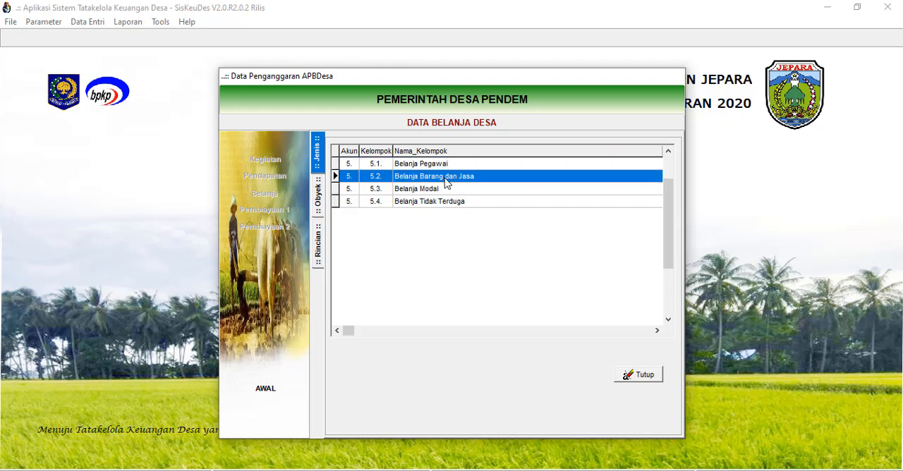
left_click(437, 190)
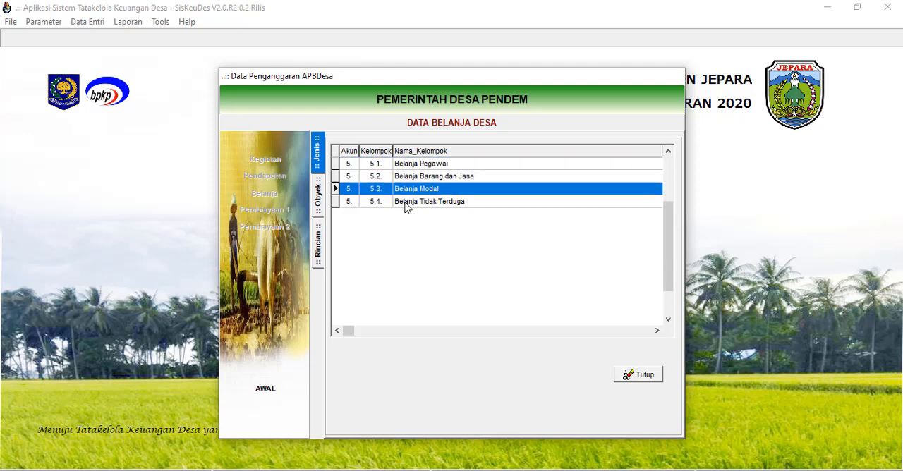
left_click(434, 203)
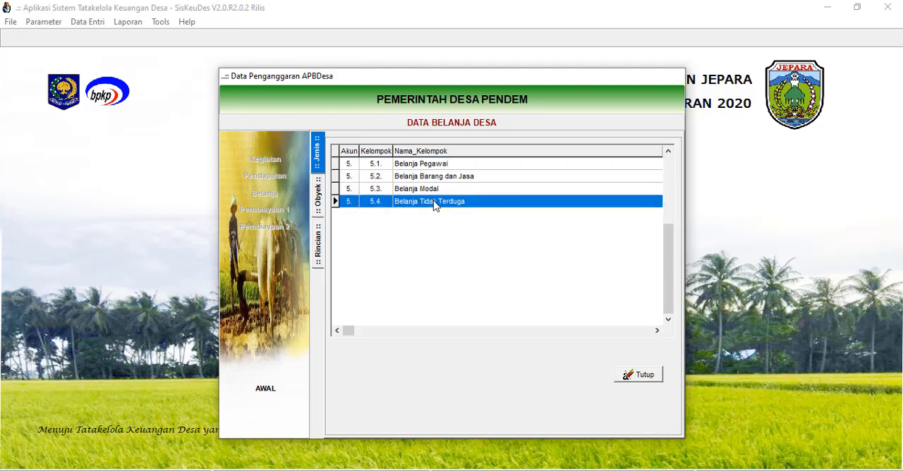
left_click(441, 165)
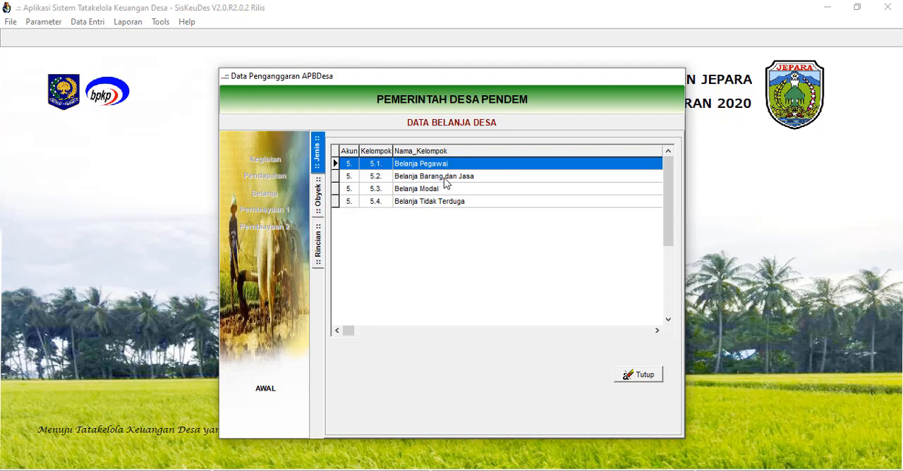
left_click(445, 181)
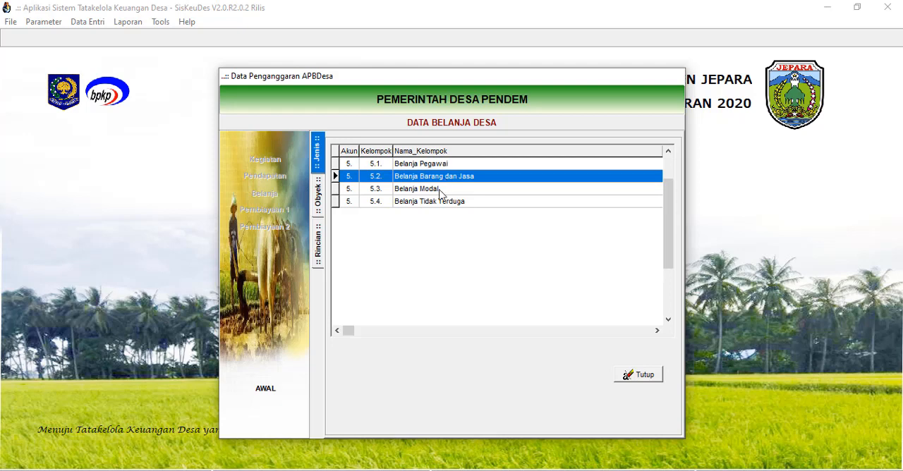
left_click(440, 191)
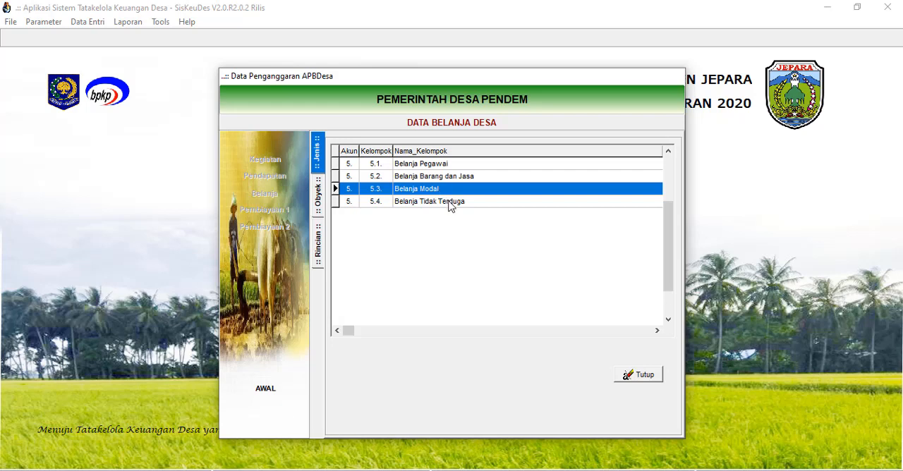
left_click(450, 203)
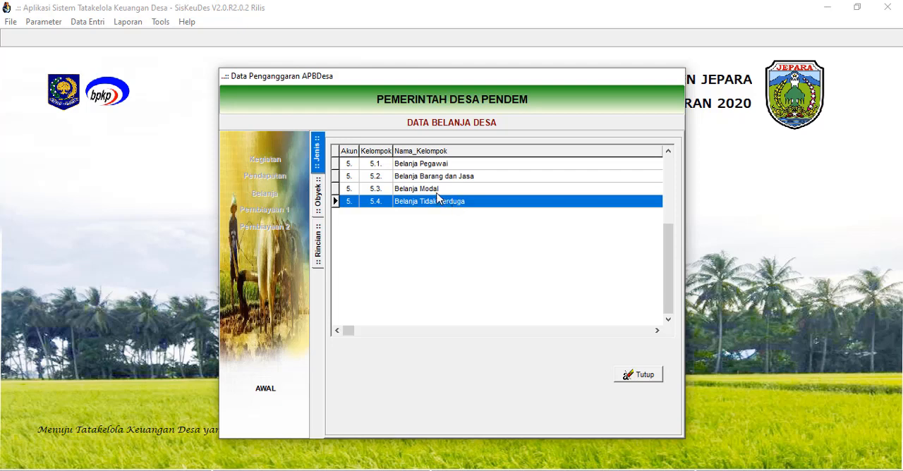
Pick account 5.1.1.01. Penghasilan Tetap Kepala Desa under Belanja Pegawai for the RAB line and save it.
left_click(445, 164)
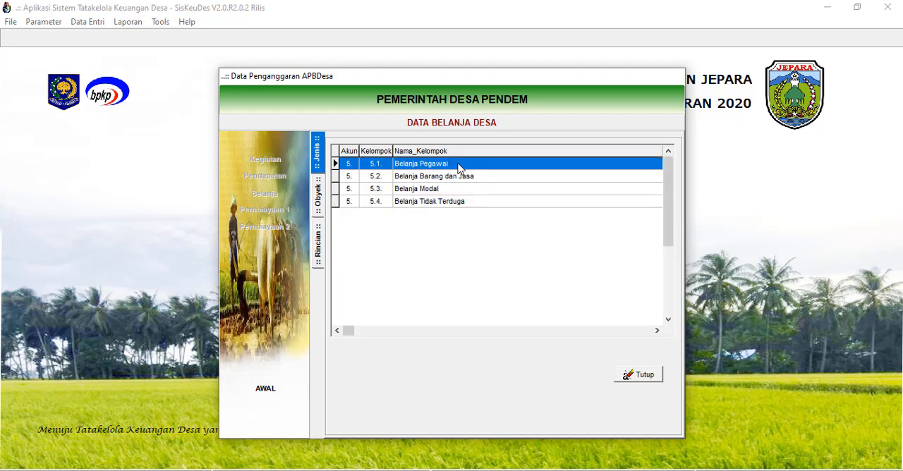
double_click(457, 167)
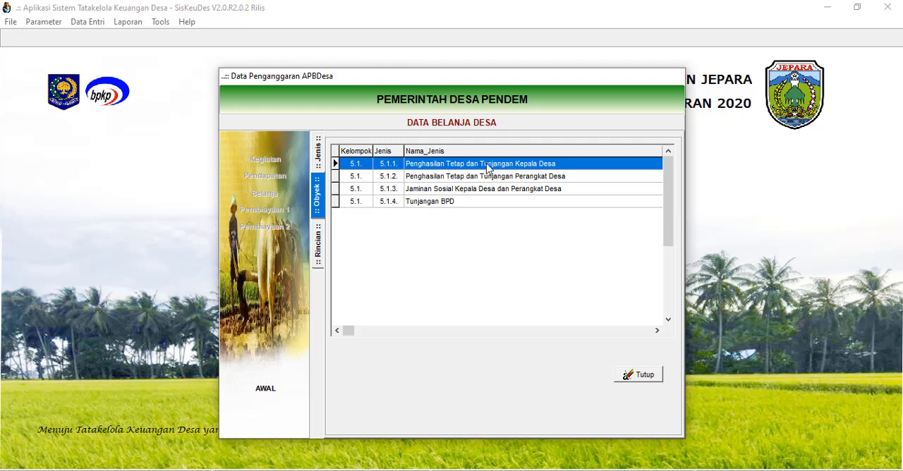
double_click(487, 168)
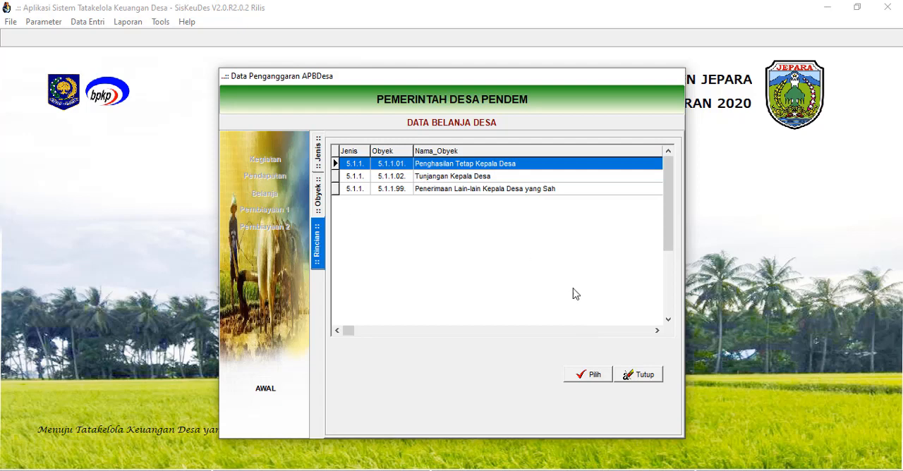
left_click(591, 375)
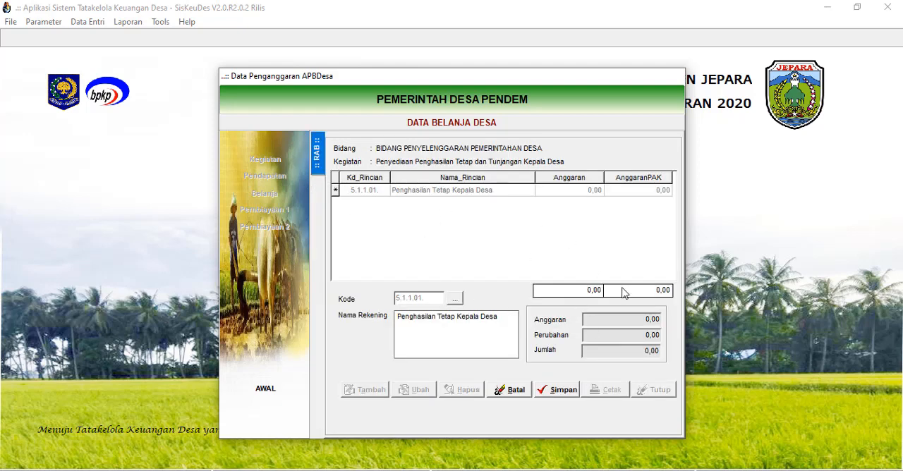
left_click(559, 392)
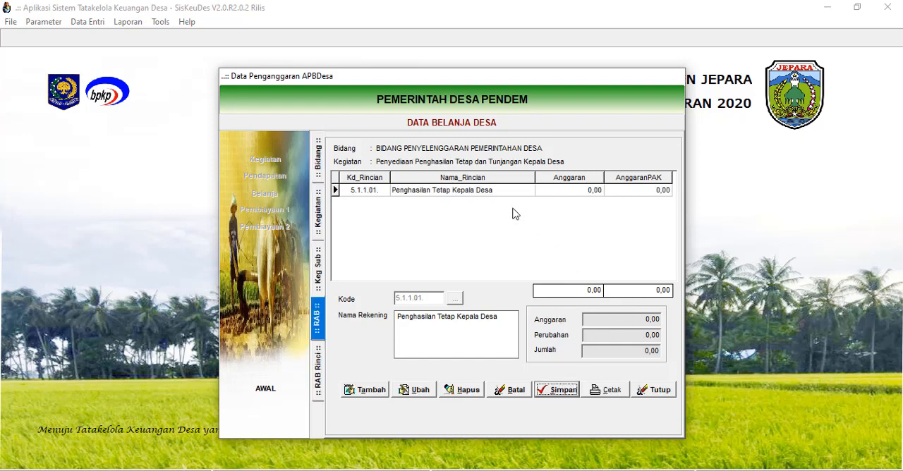
Add a detail item to the Penghasilan Tetap Kepala Desa account with the description "Penghasilan Tetap Kepala Desa".
double_click(486, 190)
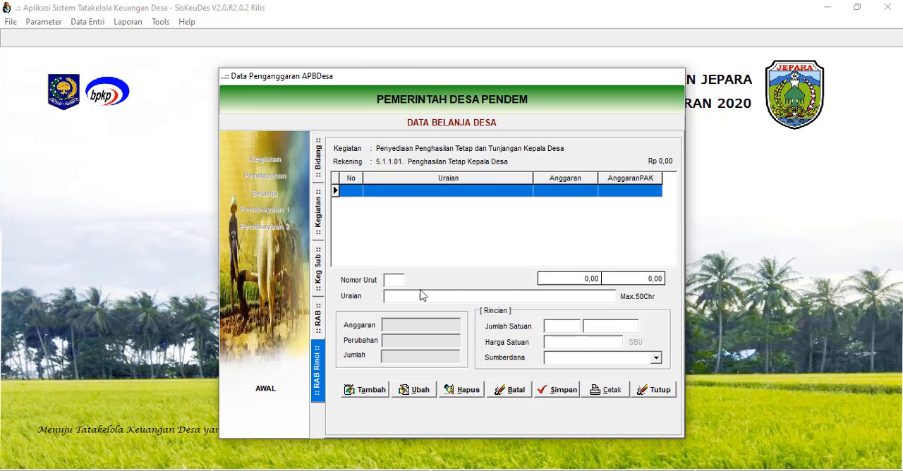
left_click(367, 389)
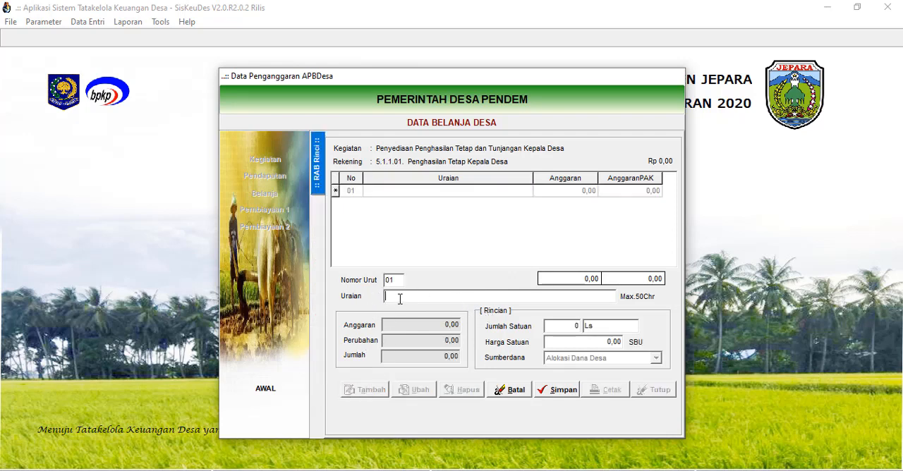
type("Penghasilan Tetap Kep")
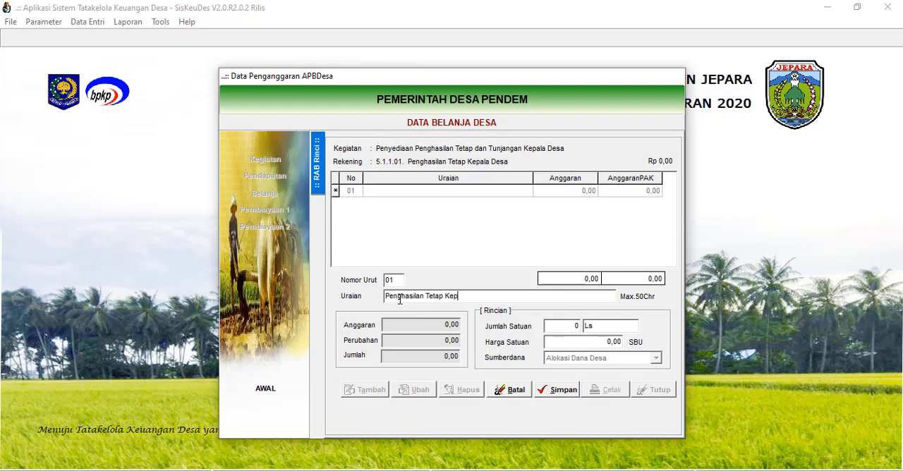
type("ala Desa")
Set the detail item's quantity to 12 Bulan and its unit price to 3.000, then save the item.
left_click(555, 326)
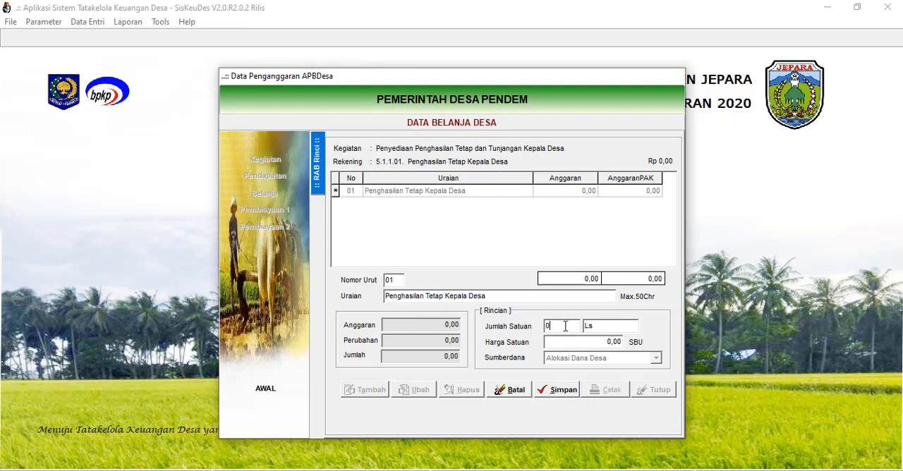
type("12")
key("Tab")
type("Bulan")
left_click(604, 344)
type("3000")
left_click(611, 323)
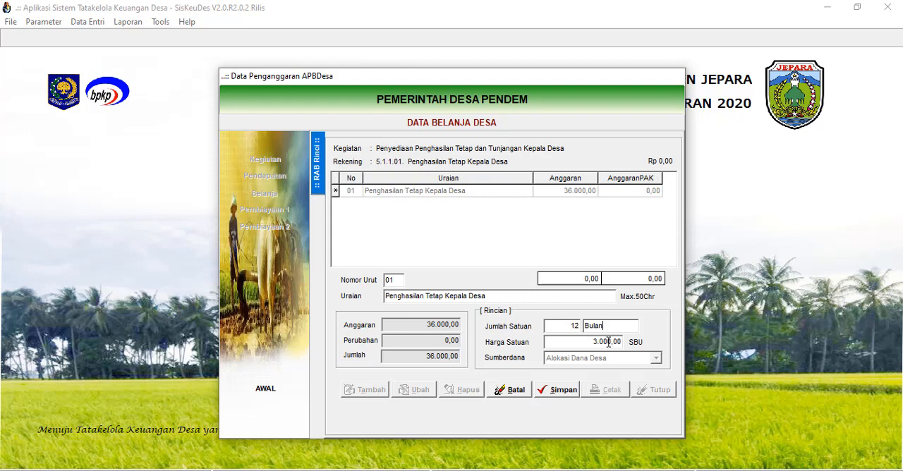
left_click(565, 392)
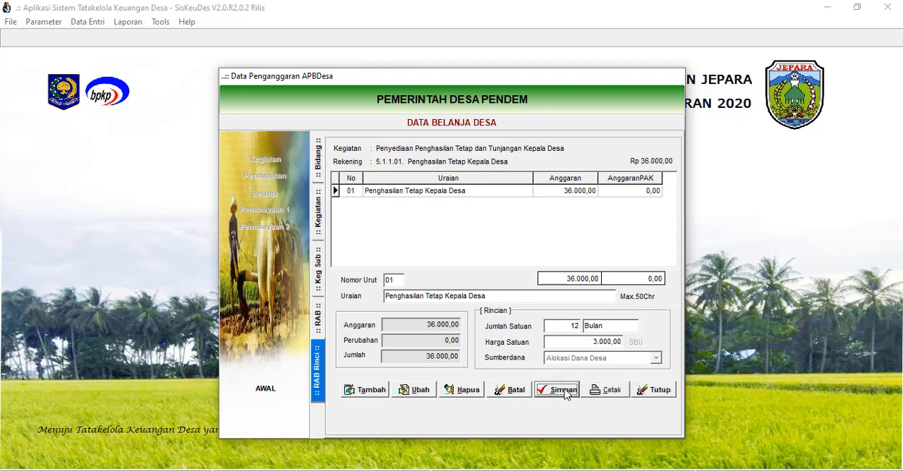
Preview the printed Rencana Anggaran Biaya for the village head's fixed income, then close the report.
left_click(610, 394)
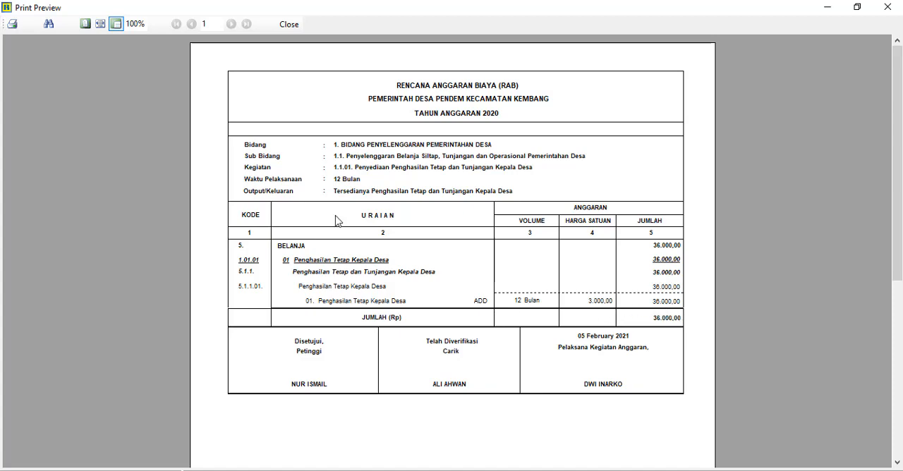
left_click(290, 24)
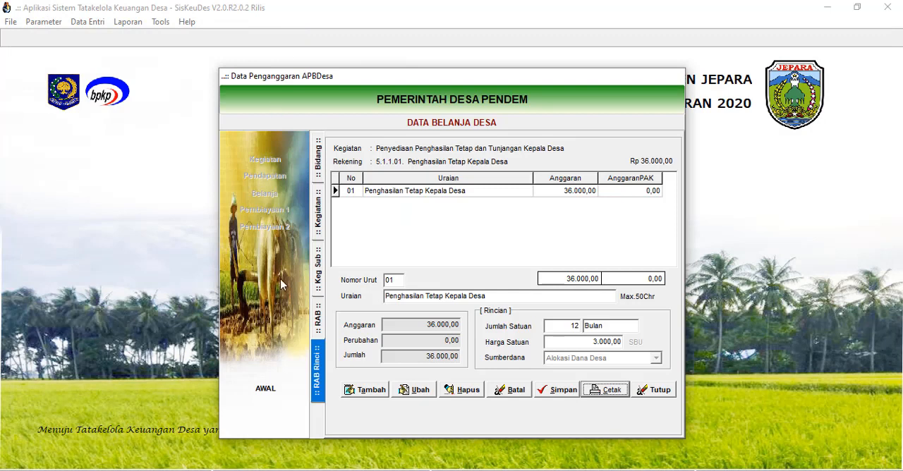
Return to the activity's package list and open the RAB of the Tunjangan Kepala Desa package.
left_click(318, 319)
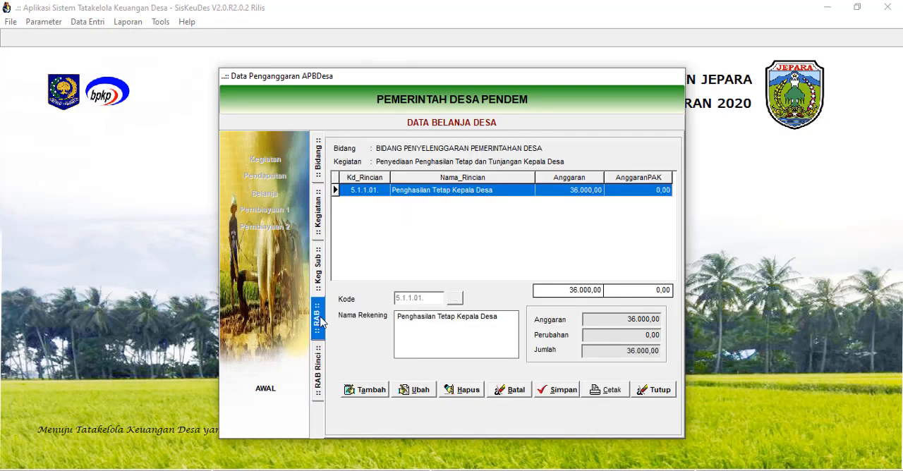
left_click(318, 291)
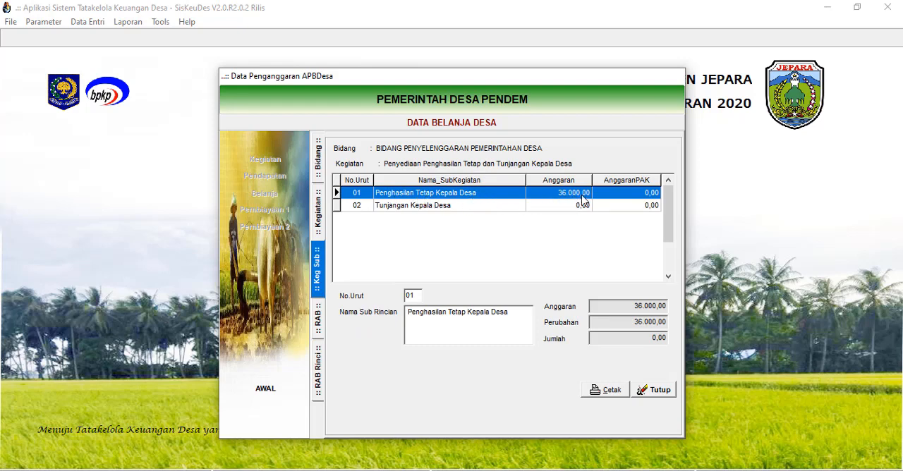
left_click(505, 209)
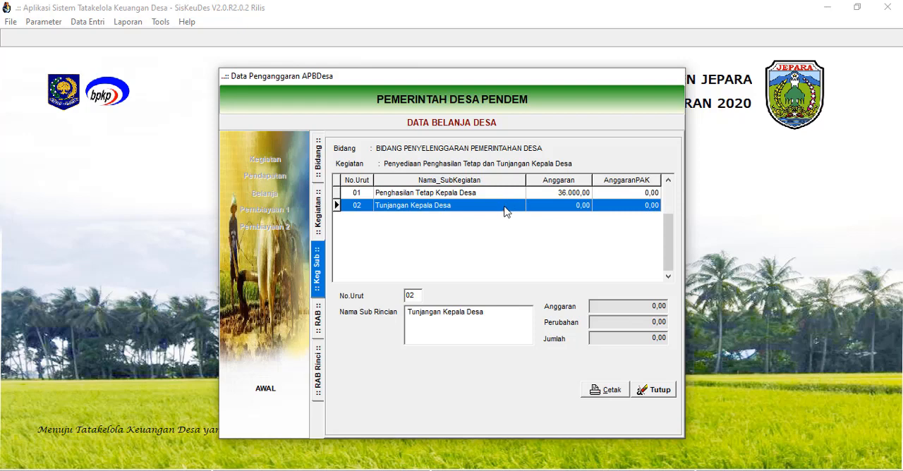
double_click(502, 208)
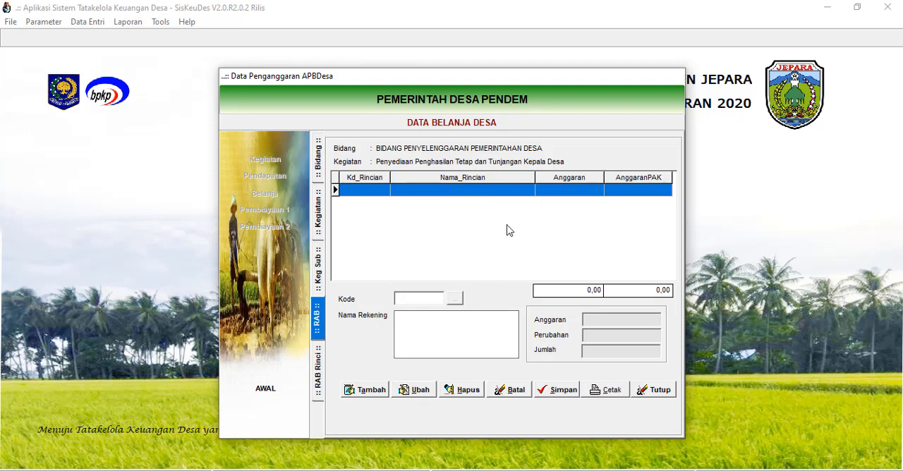
Add the 5.1.1.02 Tunjangan Kepala Desa account under Belanja Pegawai to the package's RAB and save it.
left_click(368, 390)
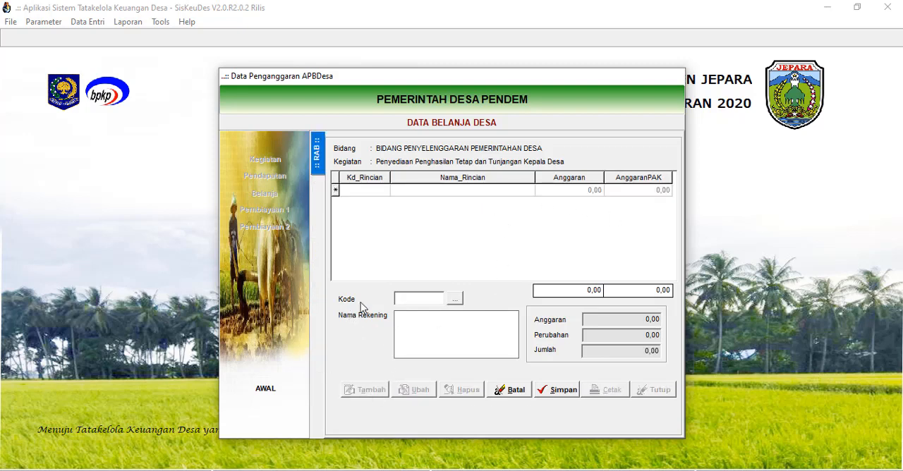
left_click(455, 299)
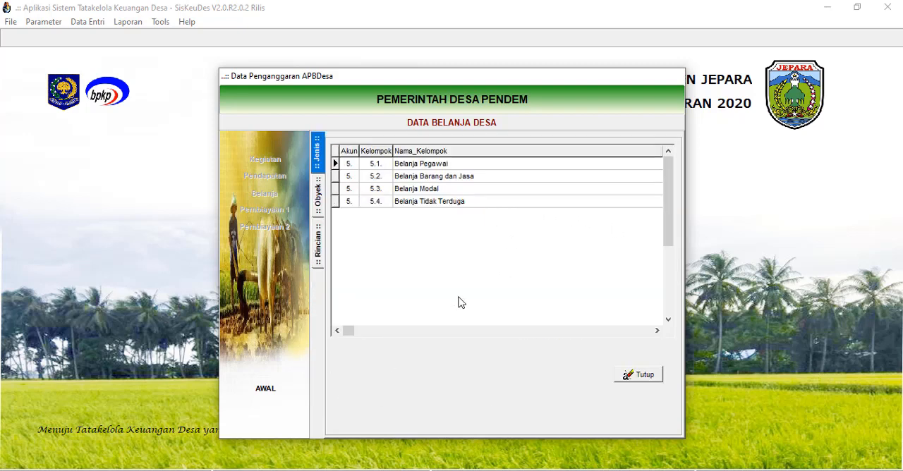
left_click(436, 168)
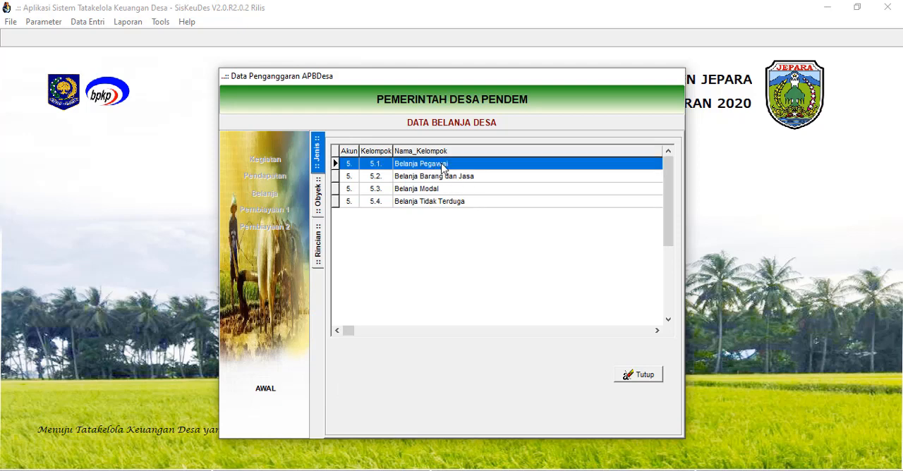
double_click(441, 168)
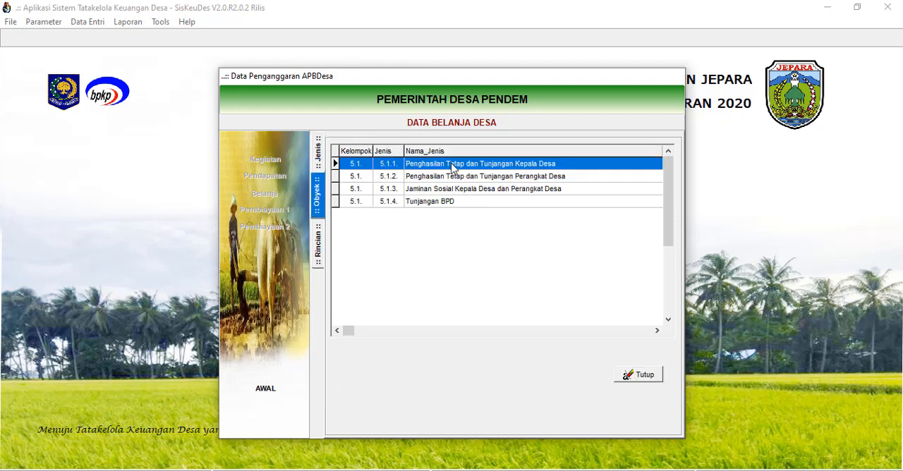
double_click(453, 167)
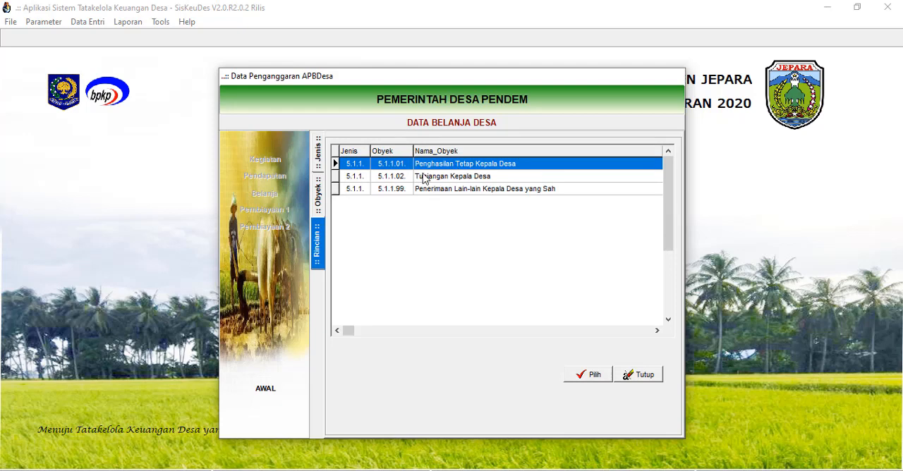
left_click(467, 180)
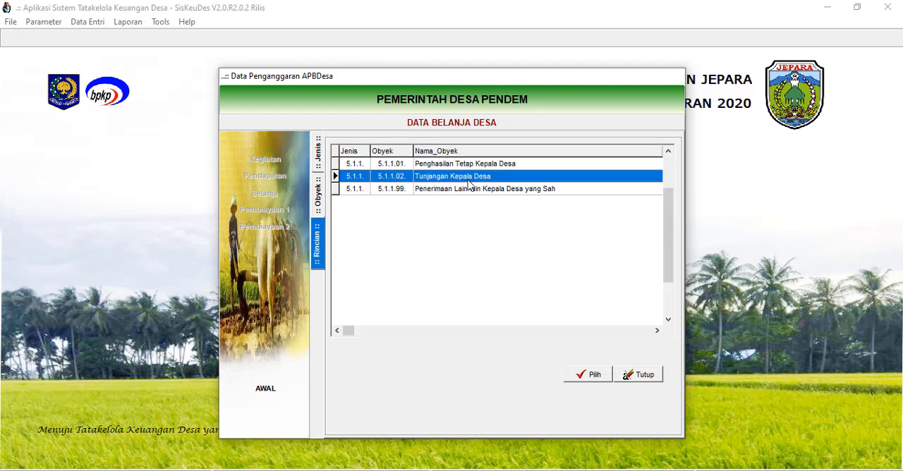
left_click(596, 375)
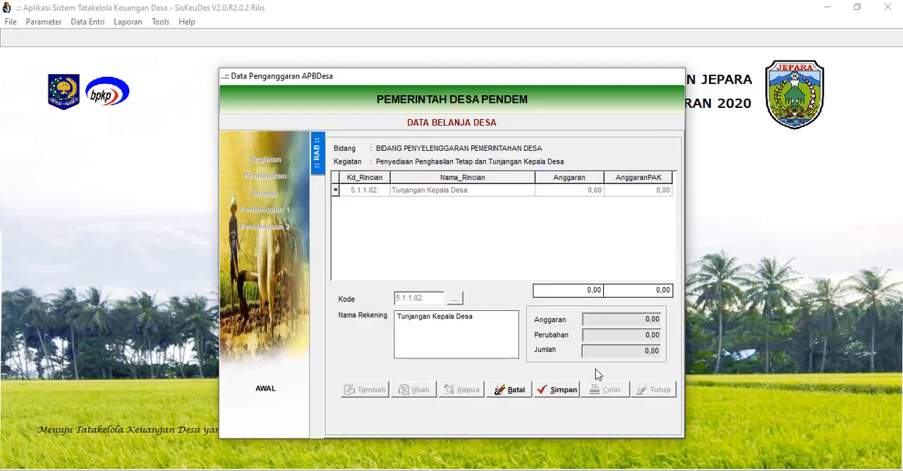
left_click(555, 390)
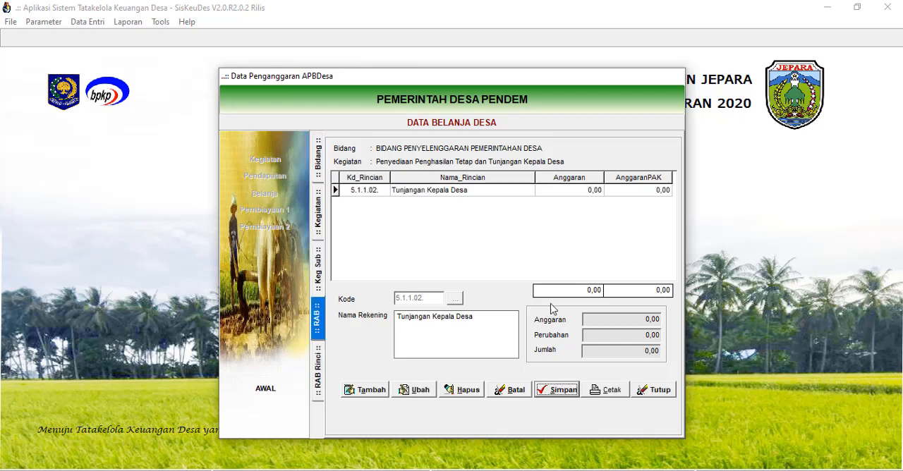
Add and save a detail item "Tunjangan Kepala Desa" for the account with quantity 12 Bulan and unit price 500.
double_click(467, 192)
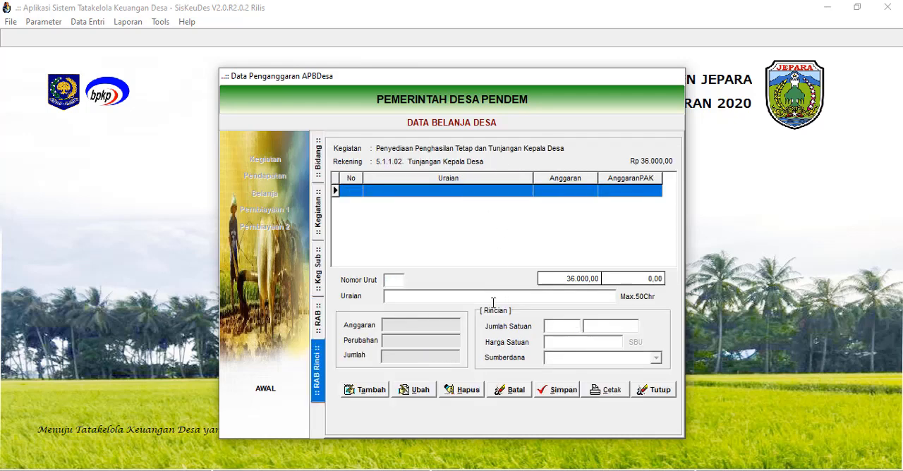
left_click(367, 390)
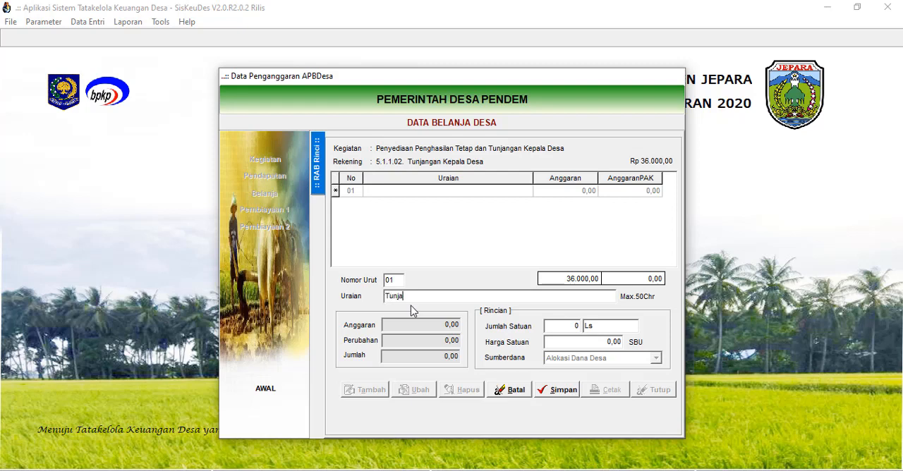
type("Tunjangan Kepala Desa")
left_click(561, 325)
type("12")
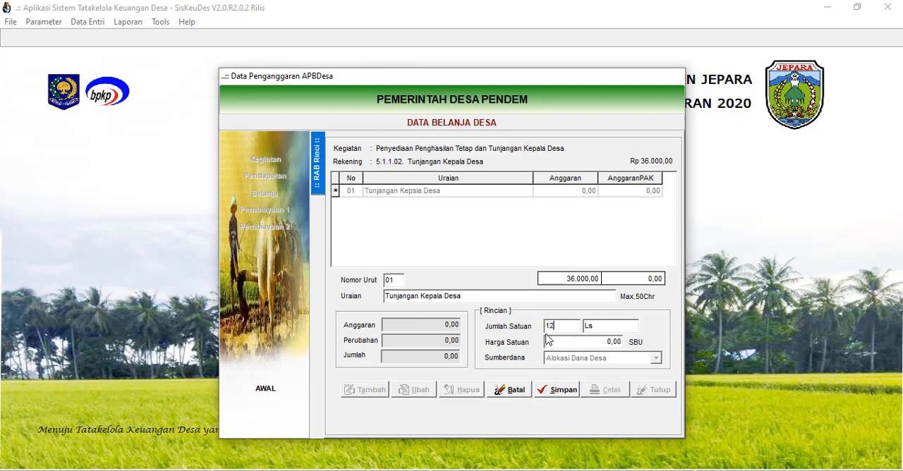
left_click(609, 327)
left_click(617, 327)
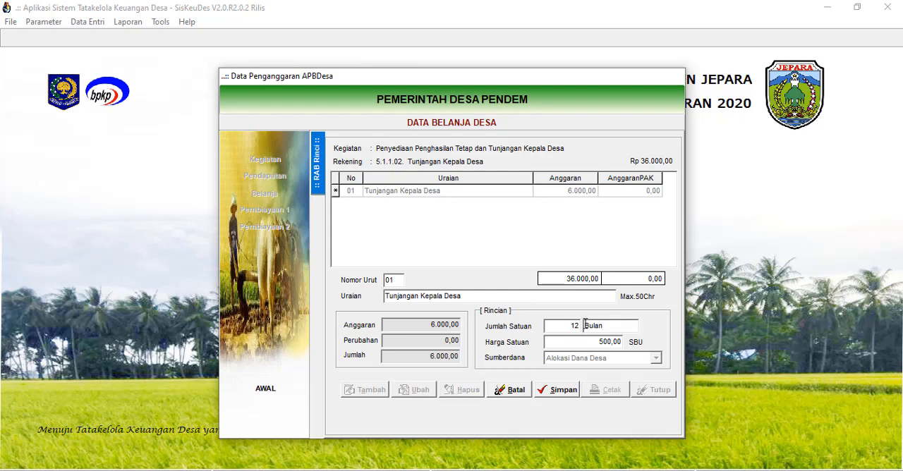
left_click(556, 390)
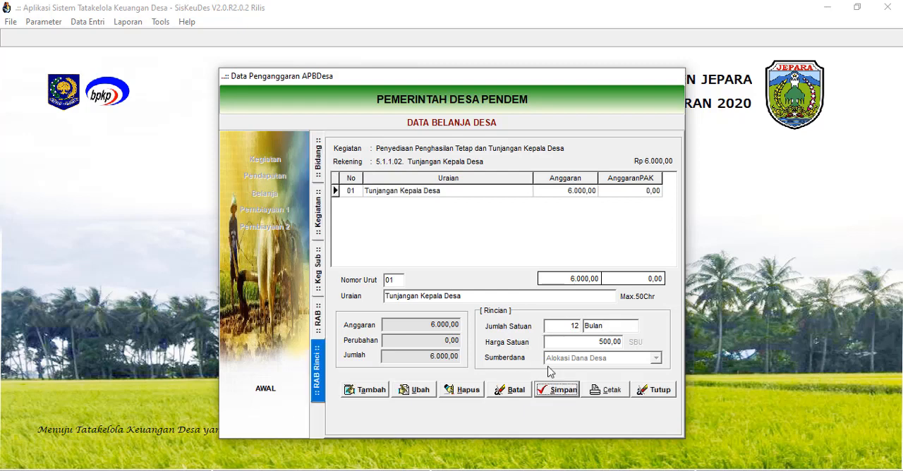
Preview the printed Rencana Anggaran Biaya covering the village head's income and allowances, then close the report and the budgeting form.
left_click(605, 391)
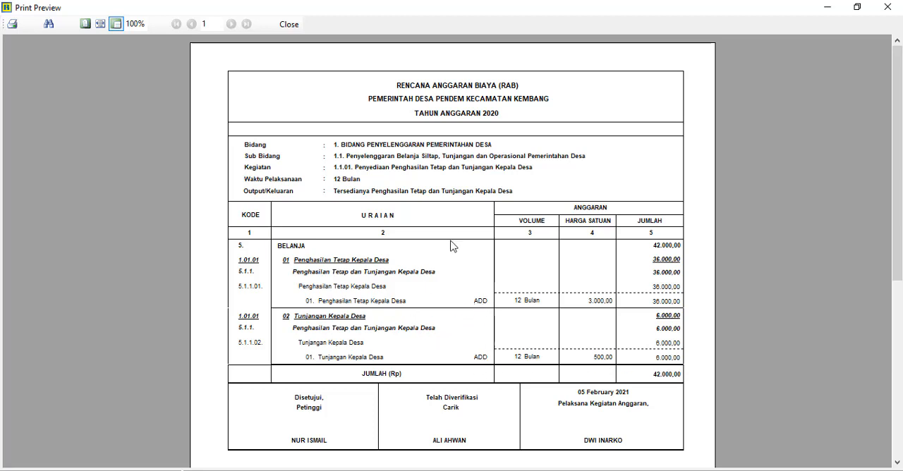
left_click(289, 25)
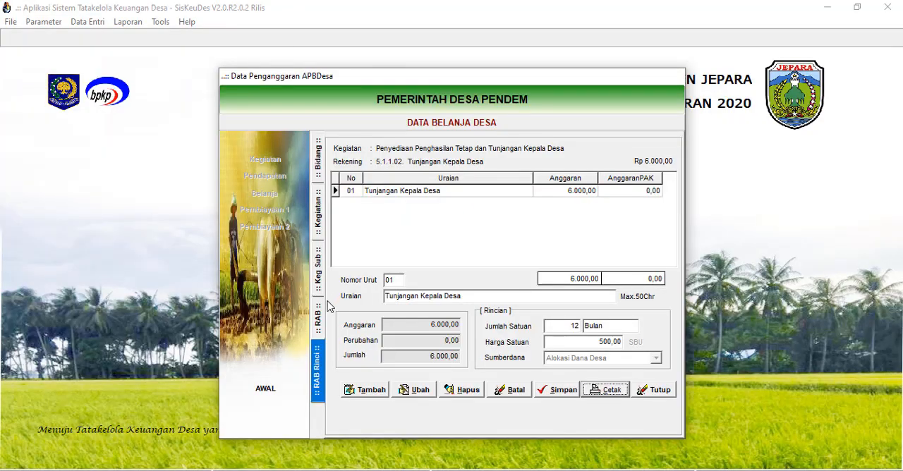
left_click(656, 393)
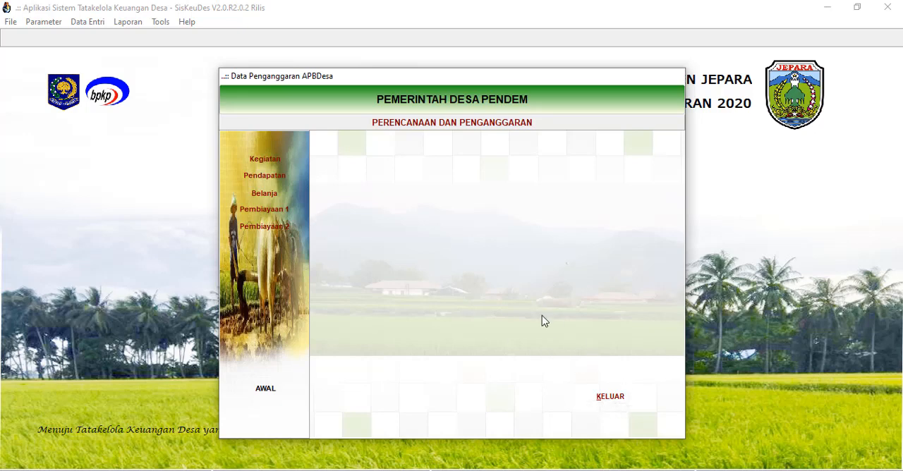
left_click(616, 399)
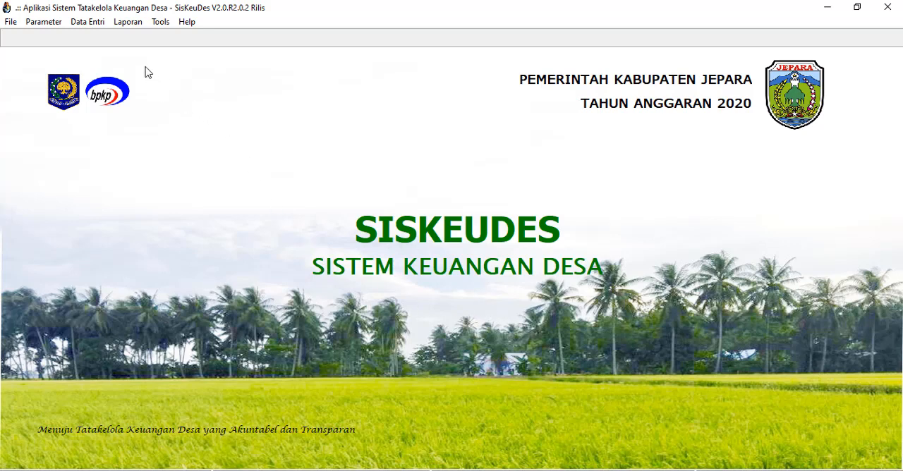
Reopen Isian Data Anggaran and review the Kegiatan, Pendapatan and Belanja sections in turn, then exit the form.
left_click(94, 25)
mouse_move(141, 58)
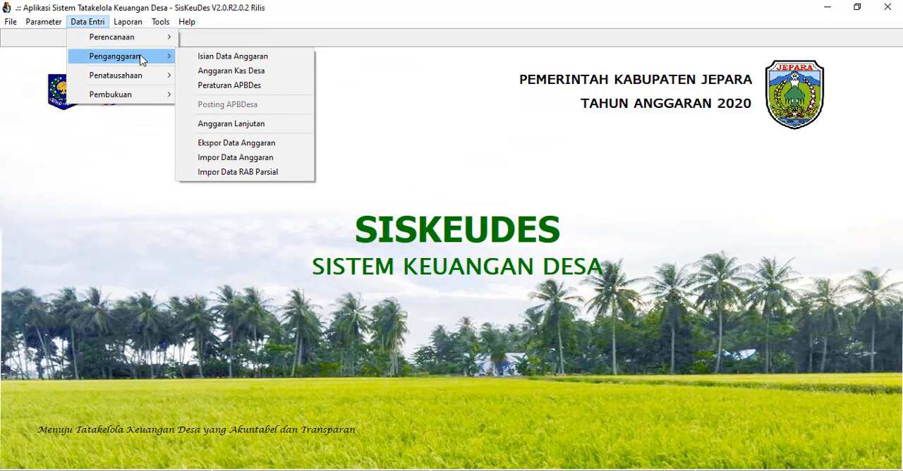
left_click(215, 58)
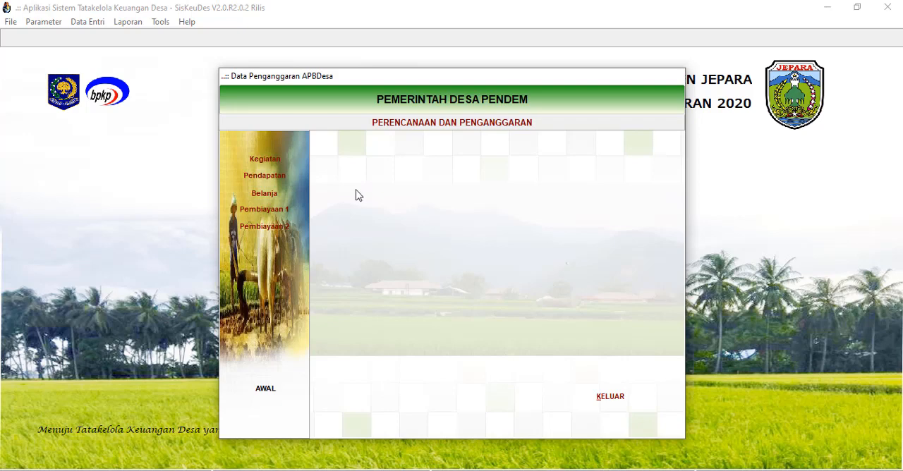
left_click(280, 159)
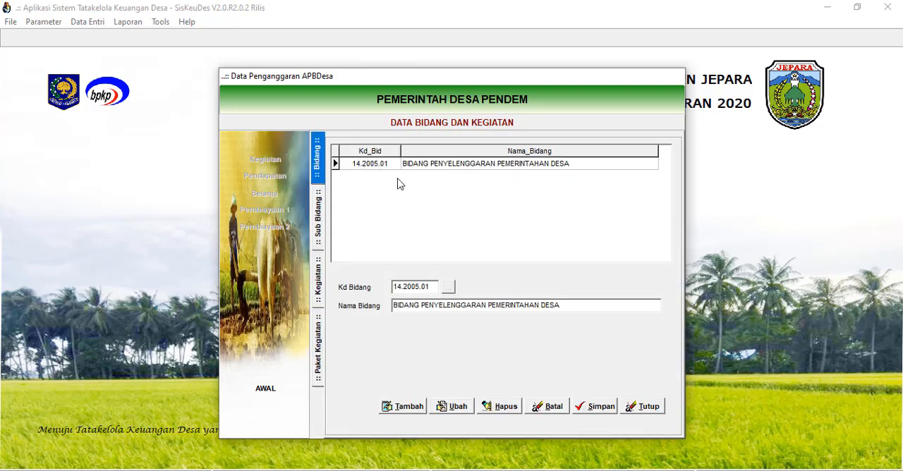
left_click(654, 408)
left_click(281, 178)
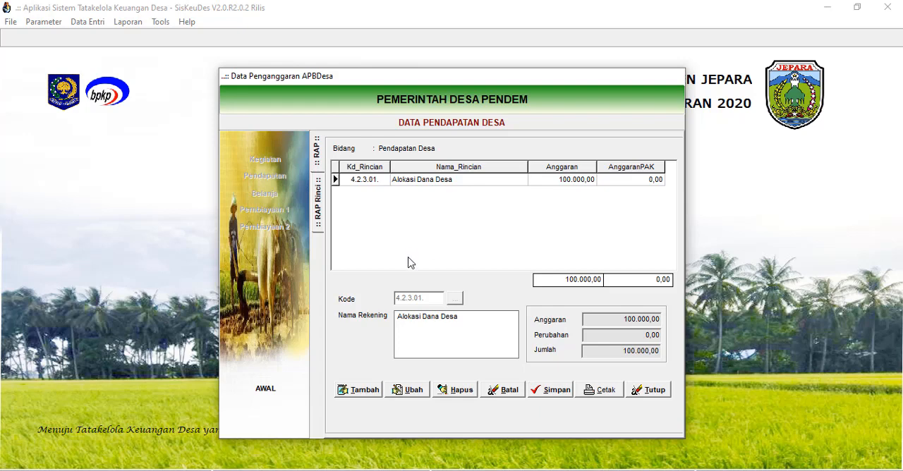
left_click(654, 390)
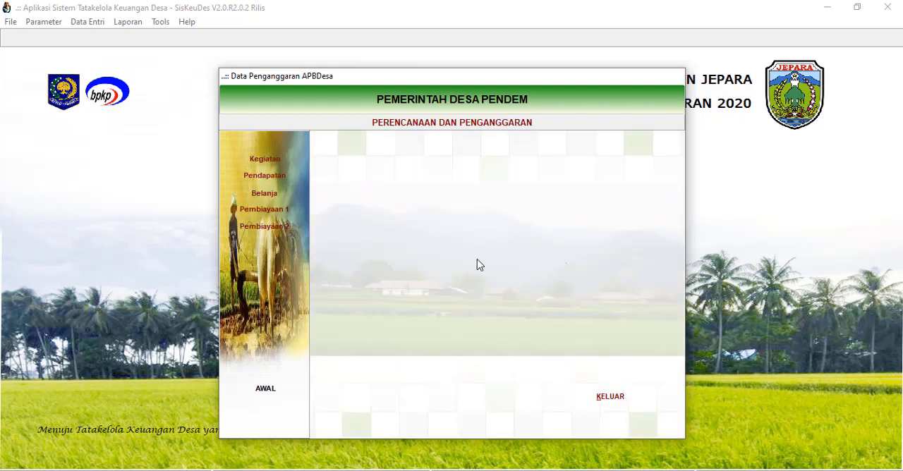
left_click(266, 194)
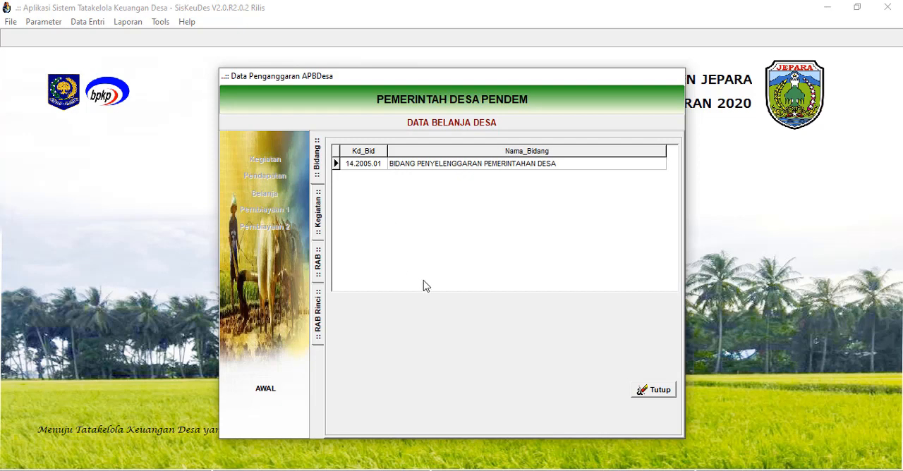
left_click(653, 391)
left_click(619, 395)
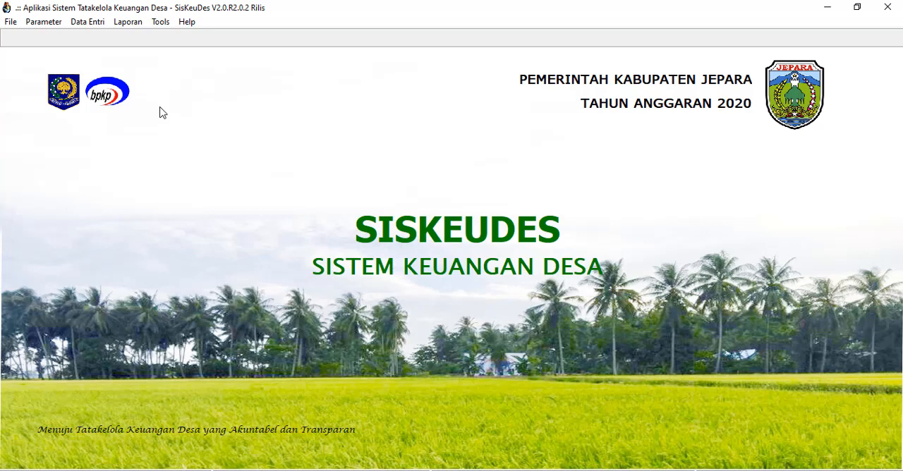
left_click(87, 22)
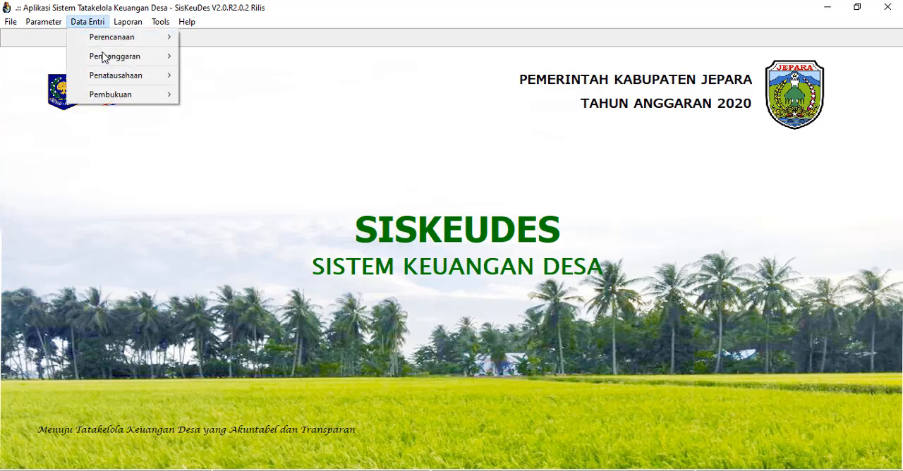
mouse_move(103, 56)
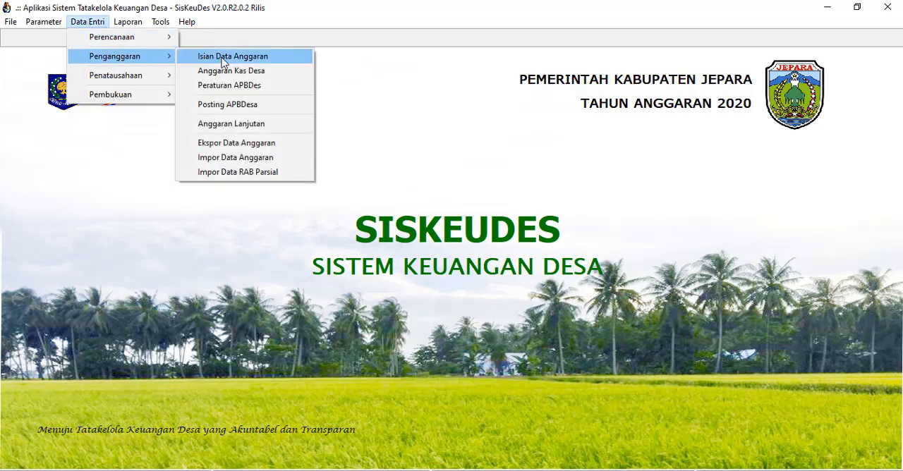
left_click(189, 62)
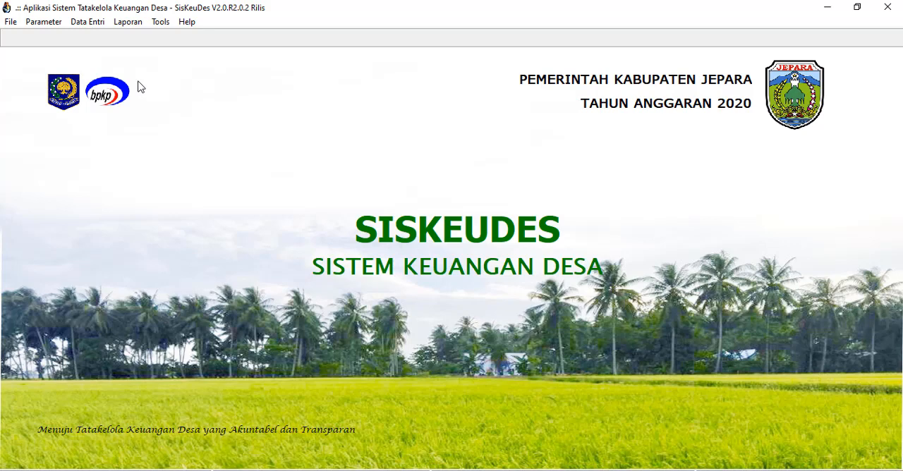
Go through the budget entry sequence once more, opening and closing Kegiatan, Pendapatan and Belanja before leaving the form.
left_click(90, 24)
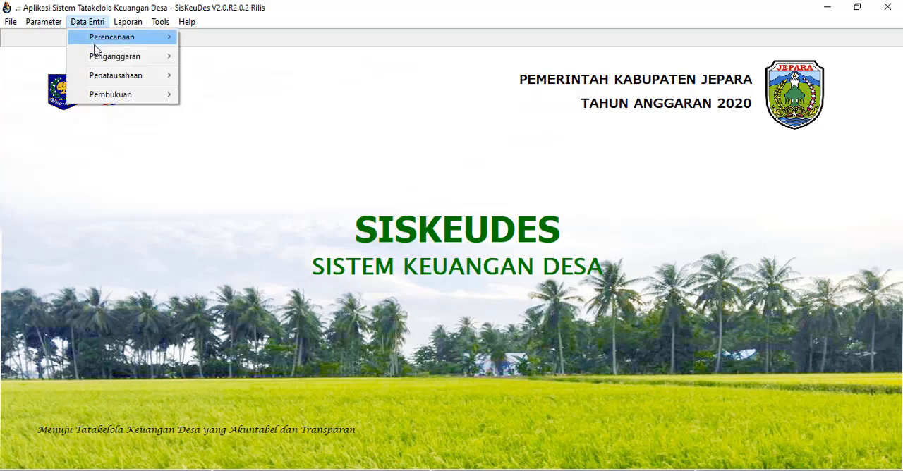
mouse_move(107, 60)
left_click(222, 60)
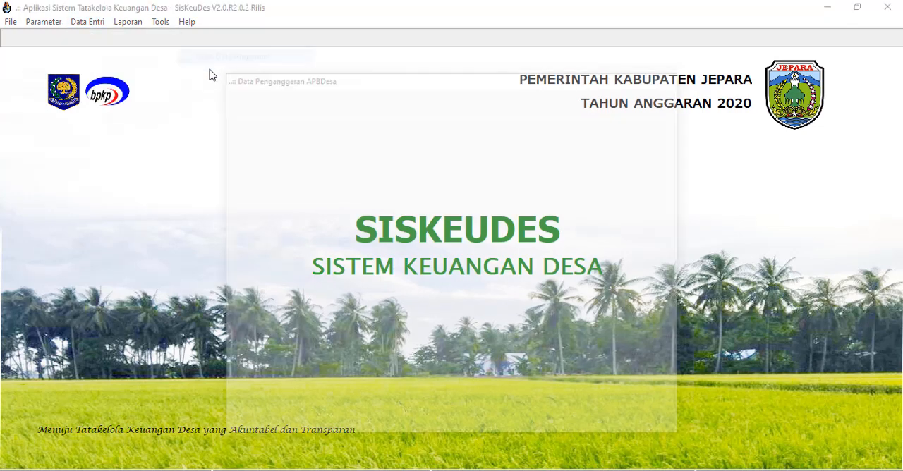
left_click(266, 161)
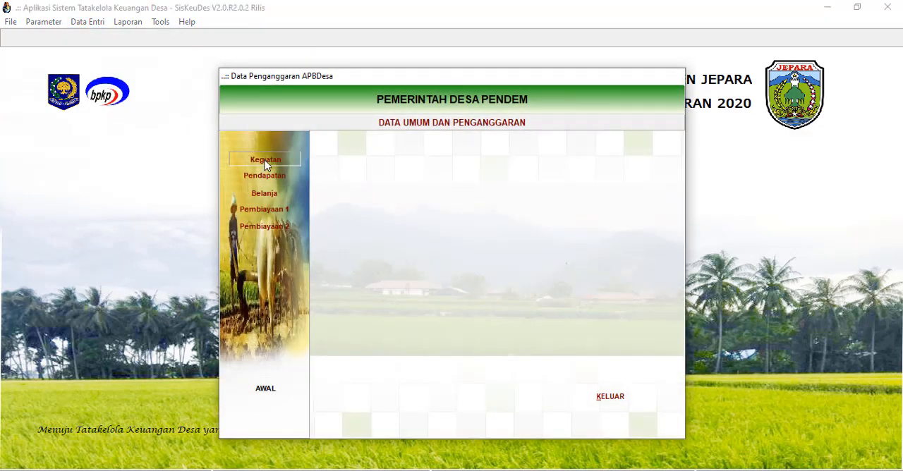
left_click(640, 411)
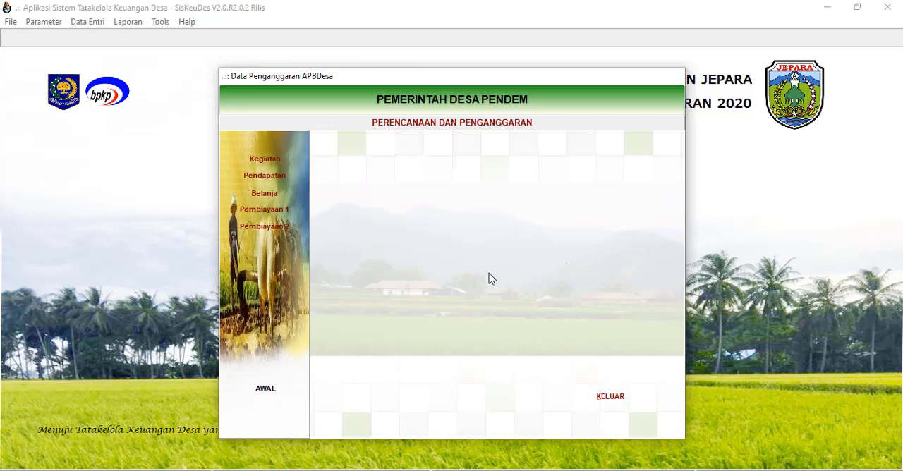
left_click(284, 178)
left_click(653, 392)
left_click(268, 193)
left_click(651, 390)
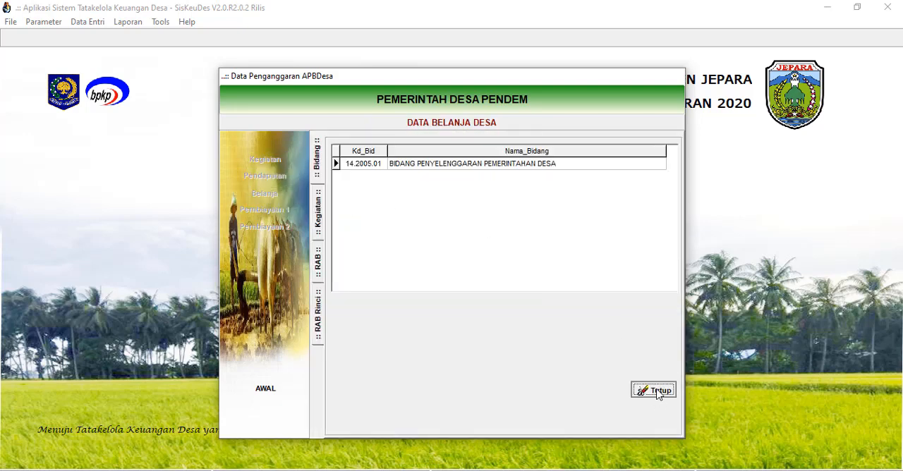
left_click(621, 399)
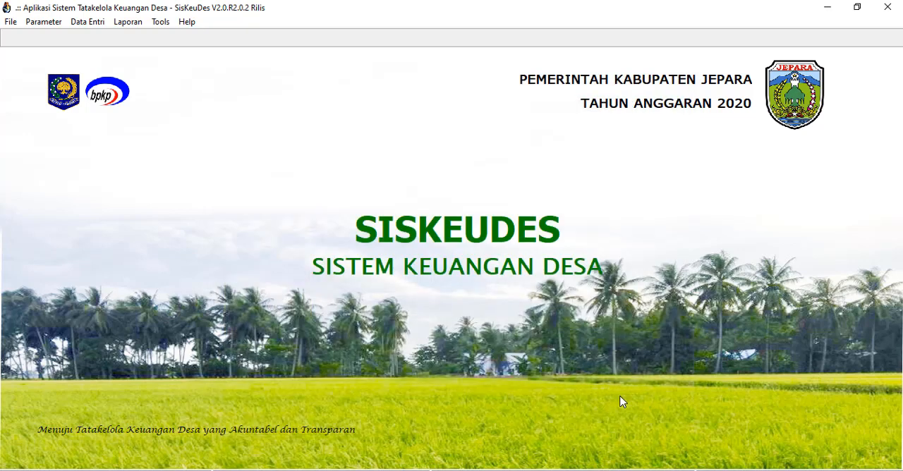
left_click(89, 25)
mouse_move(134, 63)
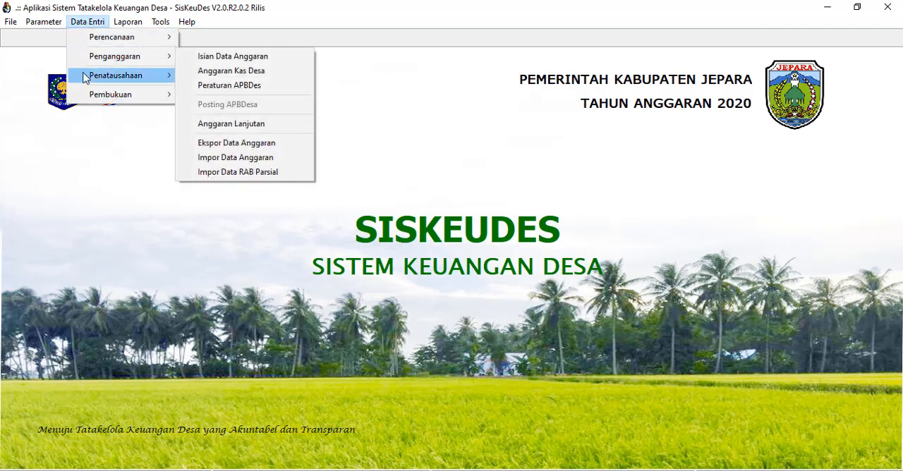
mouse_move(99, 79)
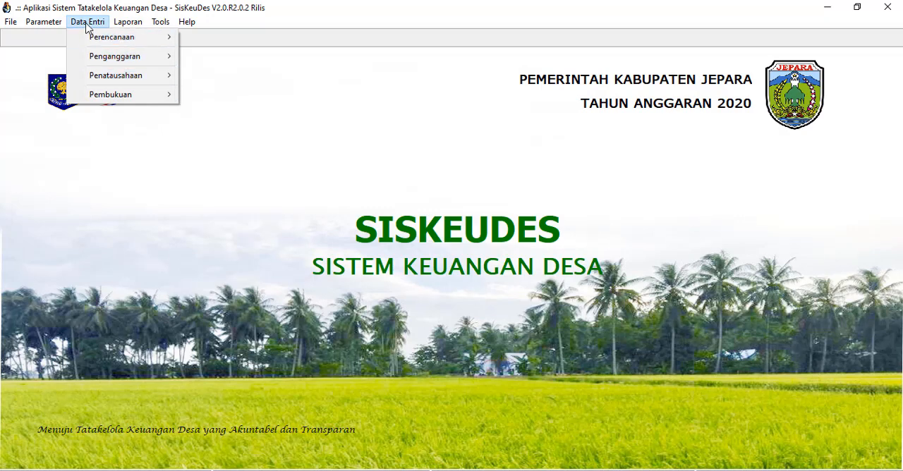
mouse_move(100, 44)
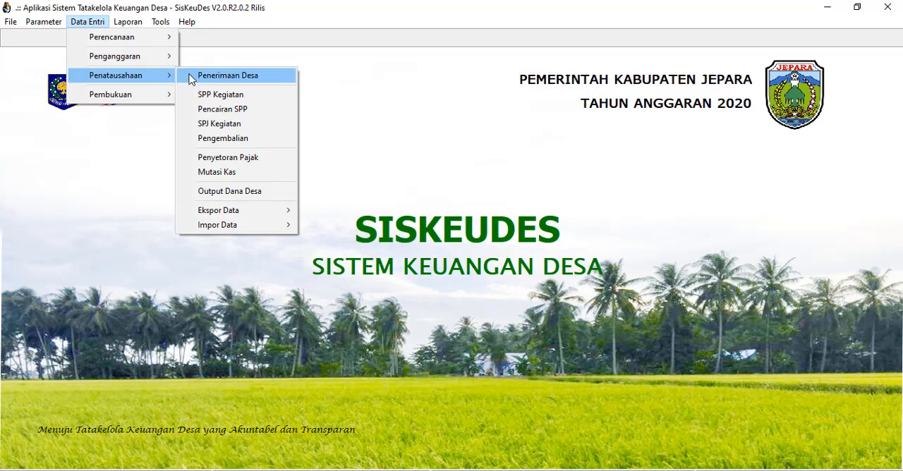
left_click(253, 80)
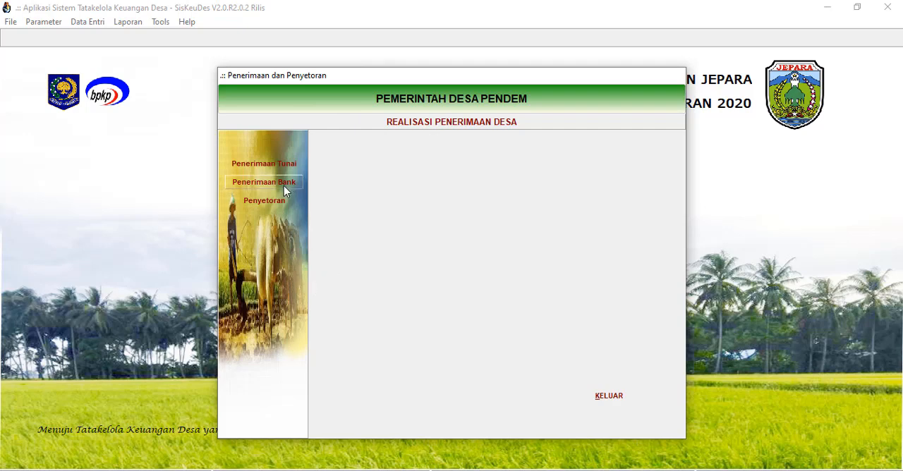
left_click(611, 397)
Start a new bank receipt record in the Penerimaan Bank section of Penerimaan Desa.
left_click(91, 22)
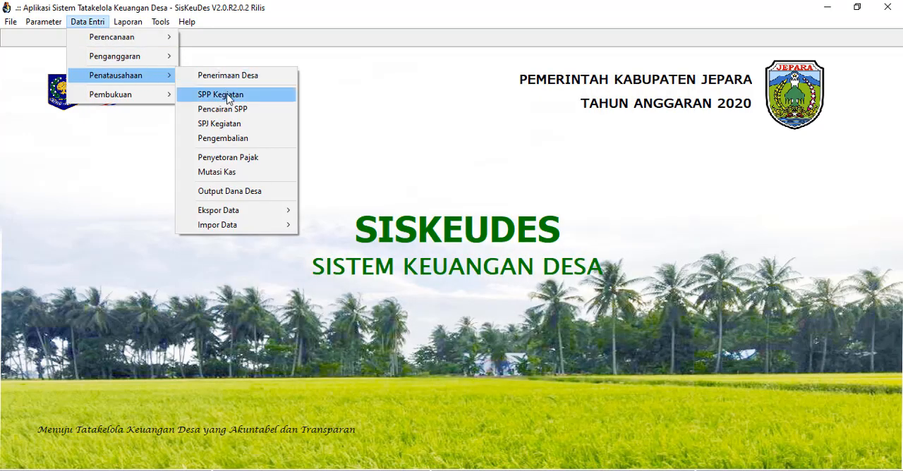
left_click(246, 79)
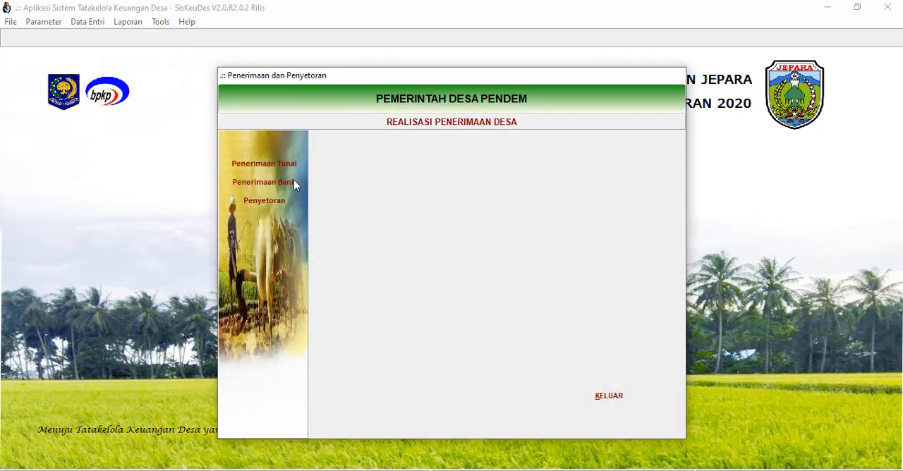
left_click(276, 182)
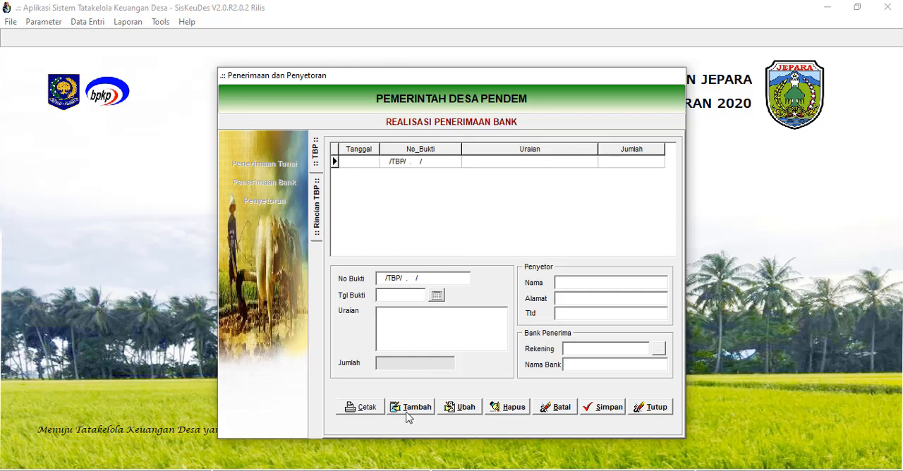
left_click(414, 408)
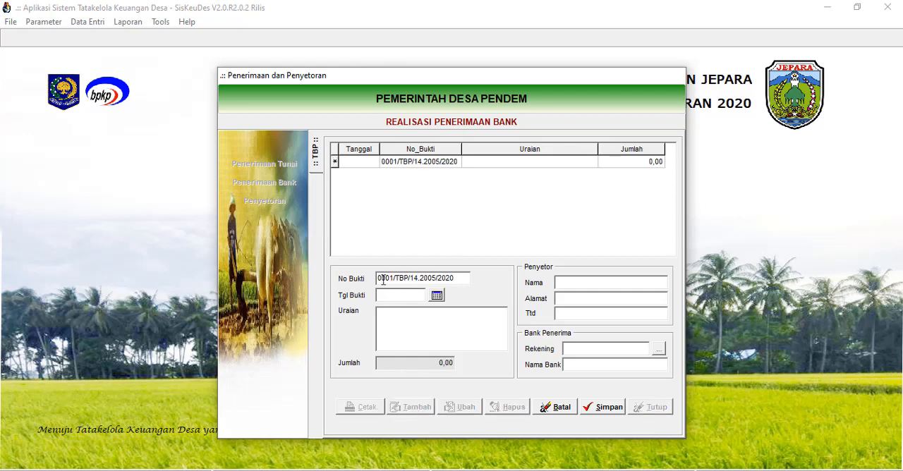
Set the new bank receipt's Tgl Bukti to 10 Januari 2020 using the calendar.
left_click(437, 296)
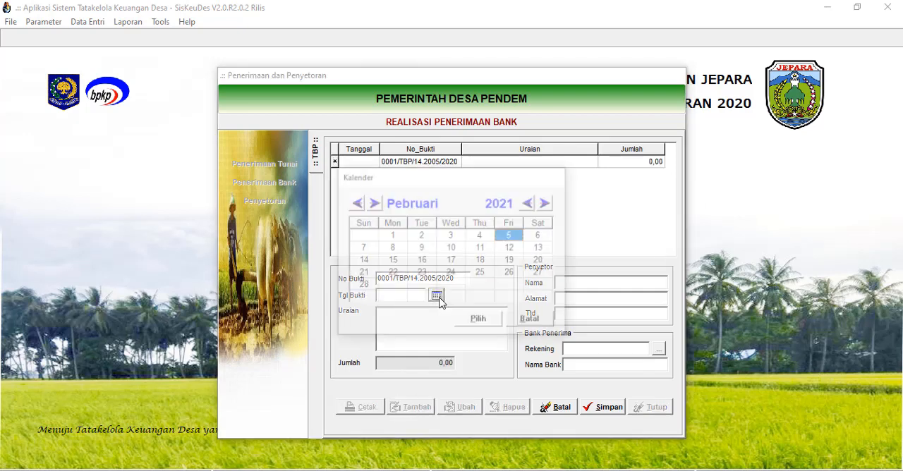
left_click(529, 202)
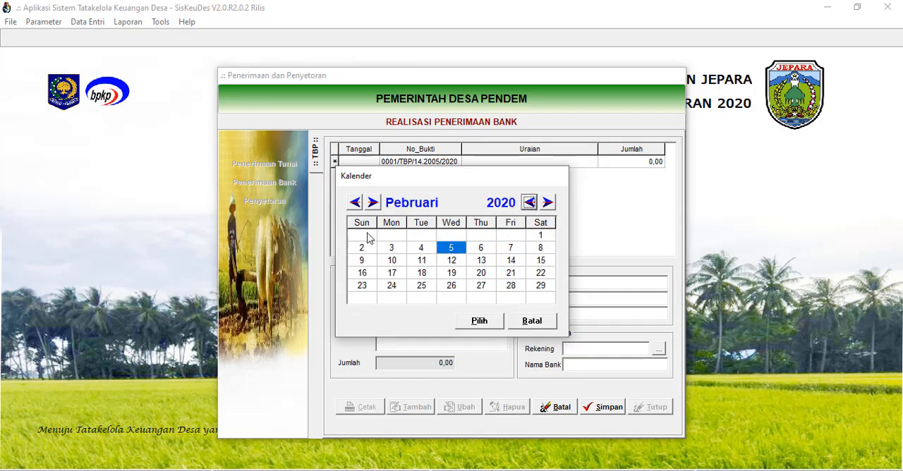
left_click(355, 203)
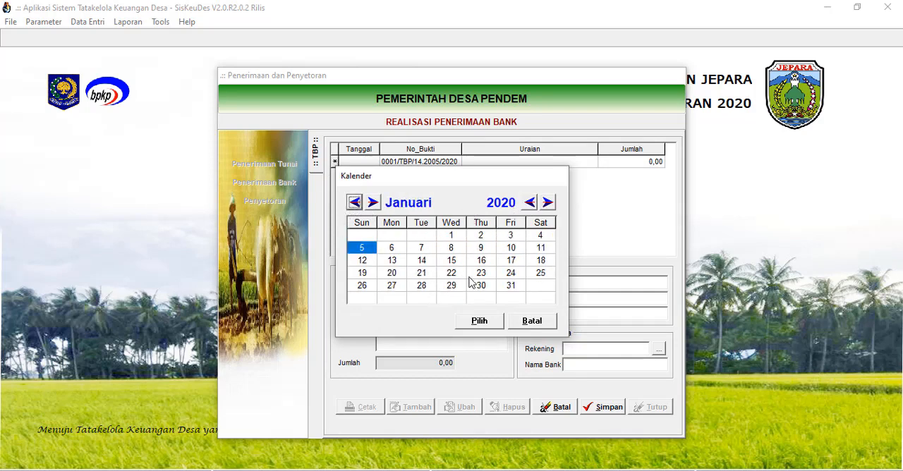
left_click(508, 250)
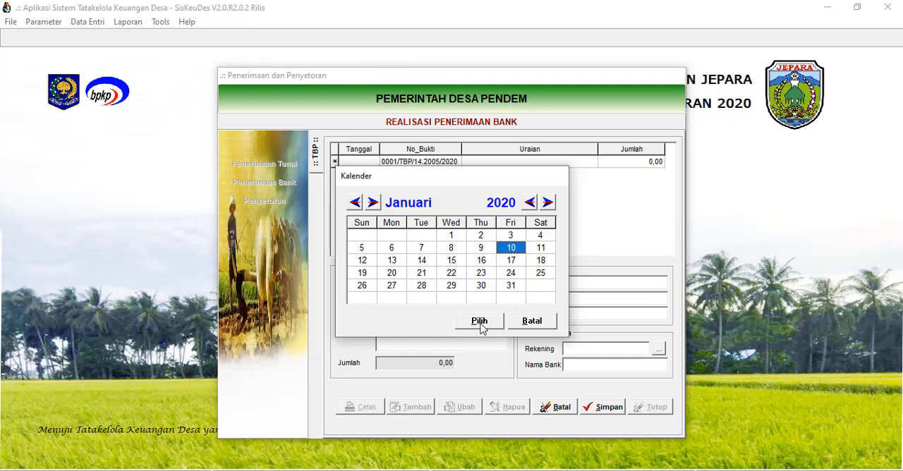
Confirm the chosen receipt date and enter "Penerimaan Transfer ADD Bulan Januari 2020" as the receipt's Uraian.
left_click(479, 323)
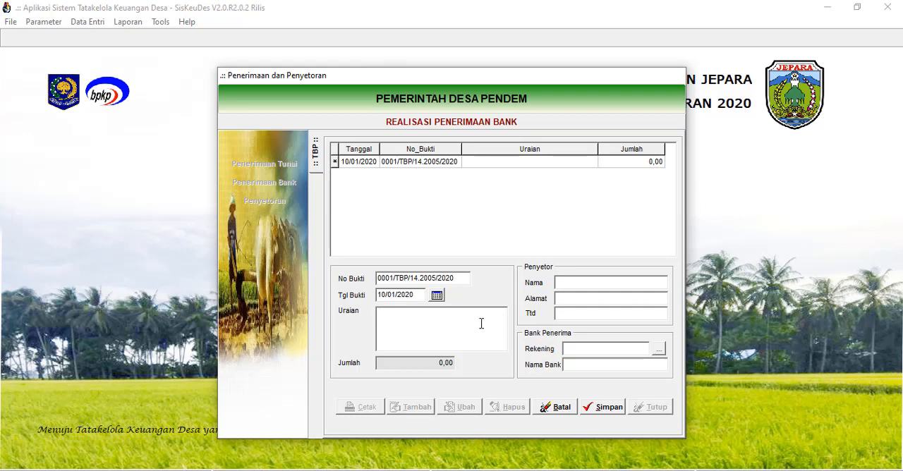
type("Transfe")
key("BackSpace")
key("BackSpace")
key("BackSpace")
key("BackSpace")
key("BackSpace")
key("BackSpace")
key("BackSpace")
type("Penerimaan Transfer ADD Bulan Januar")
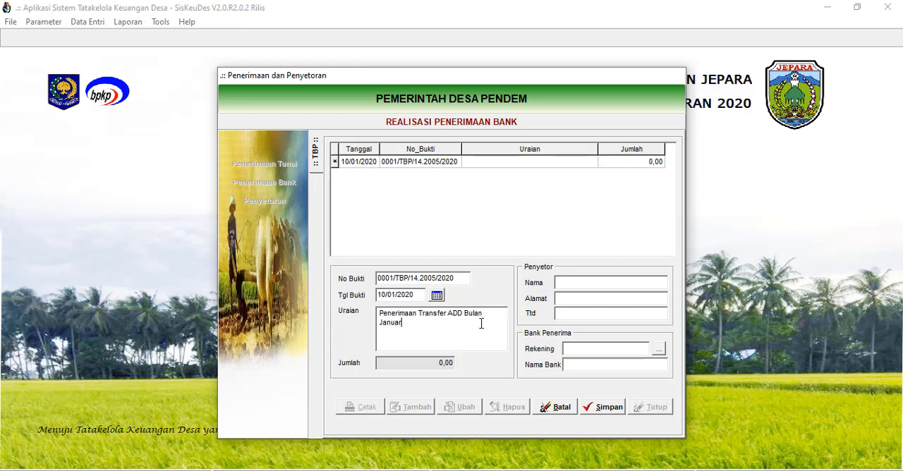
type("i 2020")
Enter BPKAD Jepara as the Penyetor with Alamat Jepara and try to choose the receiving bank account.
left_click(570, 283)
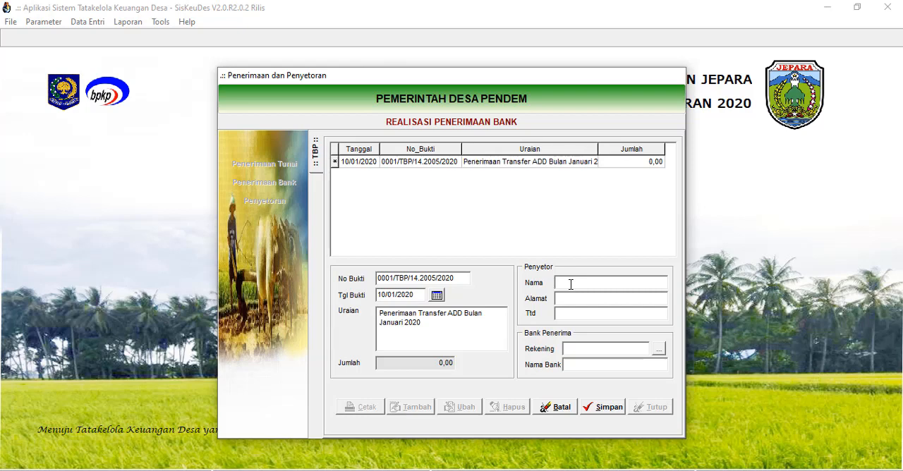
type("BPKAD Jepara")
left_click(596, 300)
type("Jepara")
left_click(657, 349)
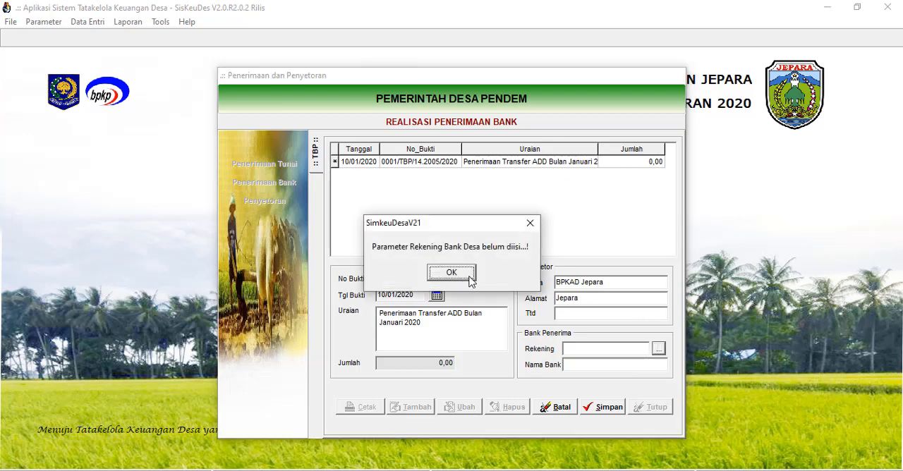
left_click(530, 223)
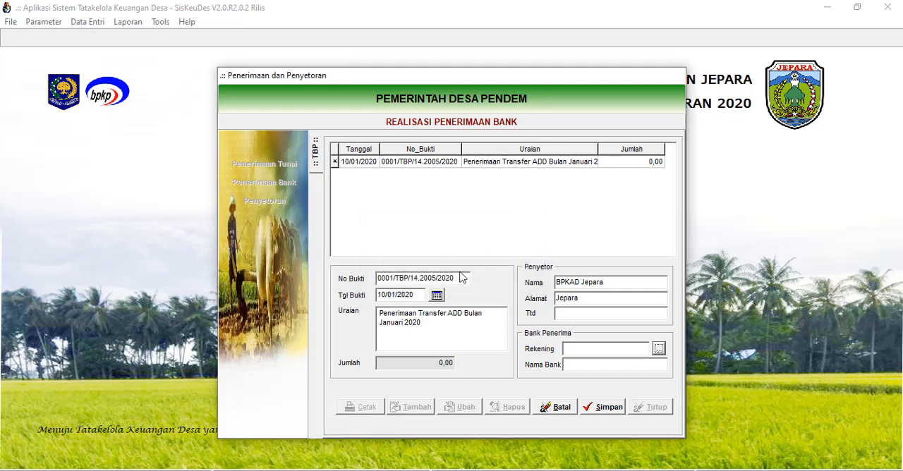
Discard the unsaved bank receipt and exit the Penerimaan dan Penyetoran form.
left_click(563, 408)
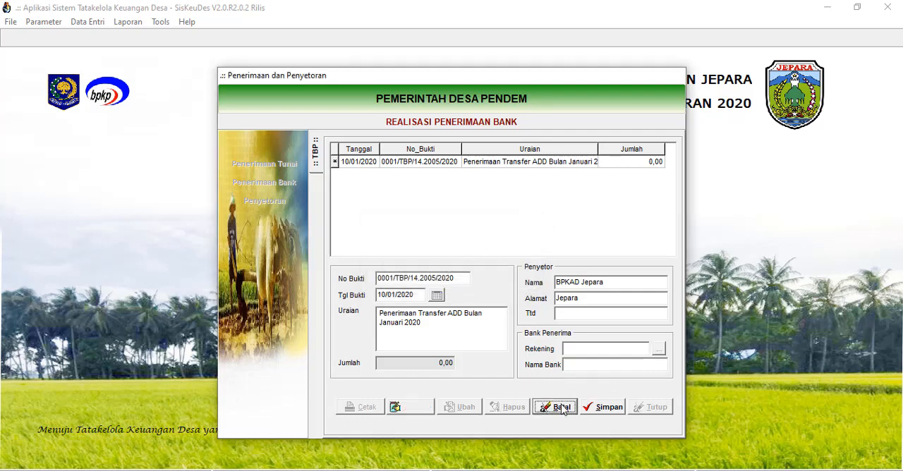
left_click(639, 407)
left_click(610, 399)
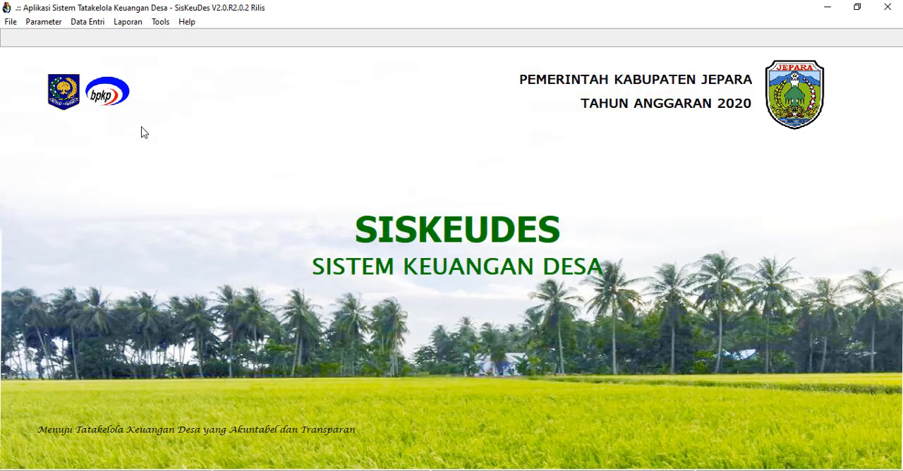
Open the Rekening Kas Desa parameter form for Desa Pendem in Kecamatan Kembang.
left_click(44, 22)
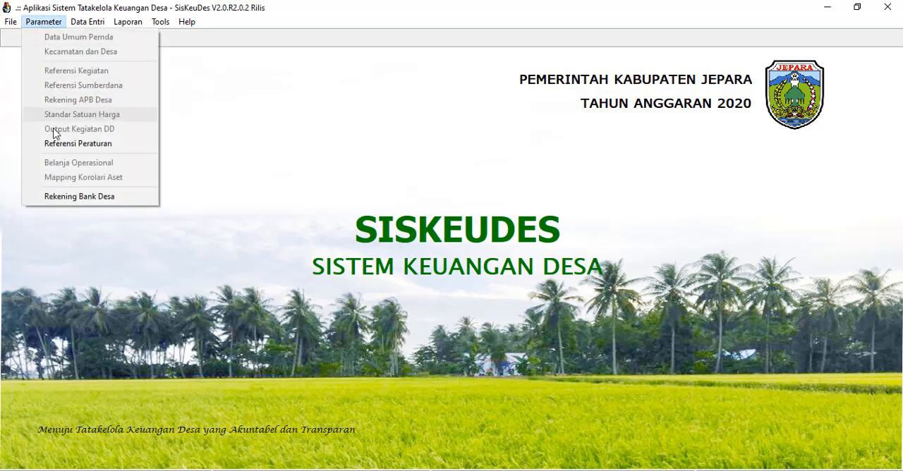
left_click(68, 196)
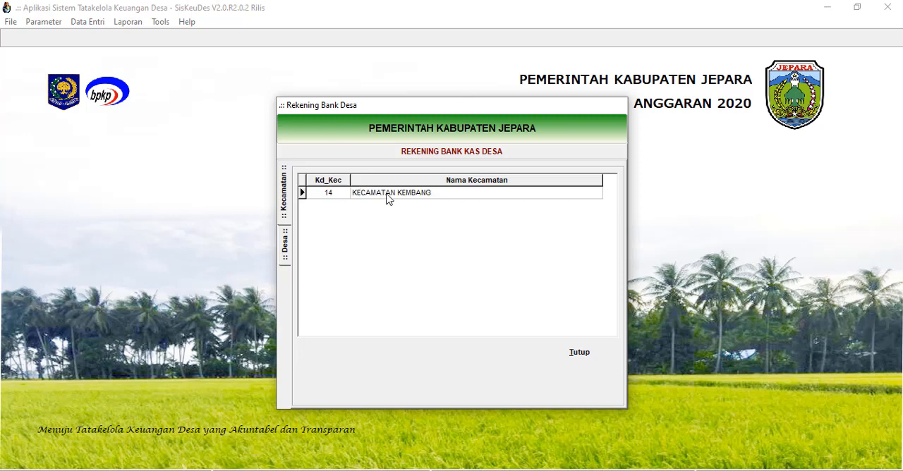
double_click(392, 195)
double_click(417, 196)
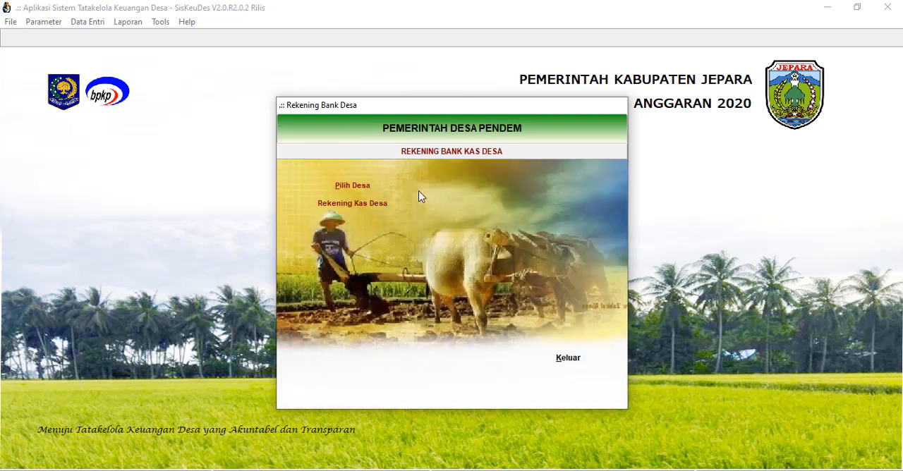
left_click(357, 204)
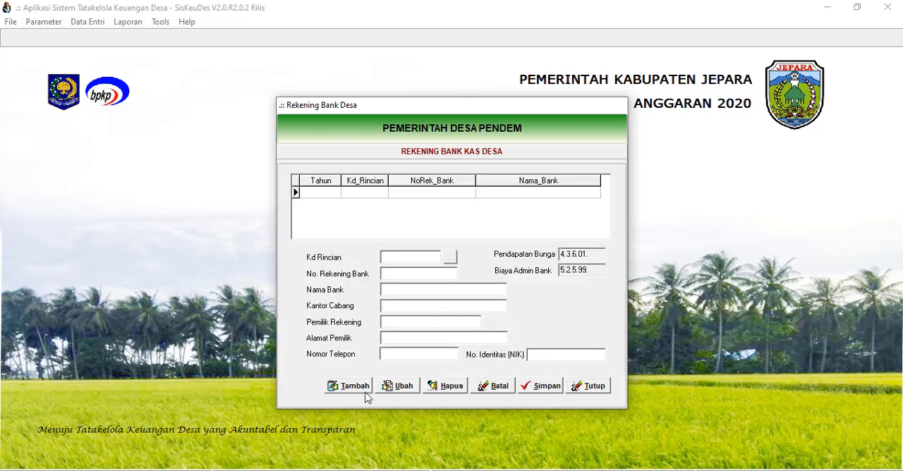
Add a village bank account record with Kd Rincian 1.1.1.02. Rekening Kas Desa.
left_click(352, 386)
left_click(449, 259)
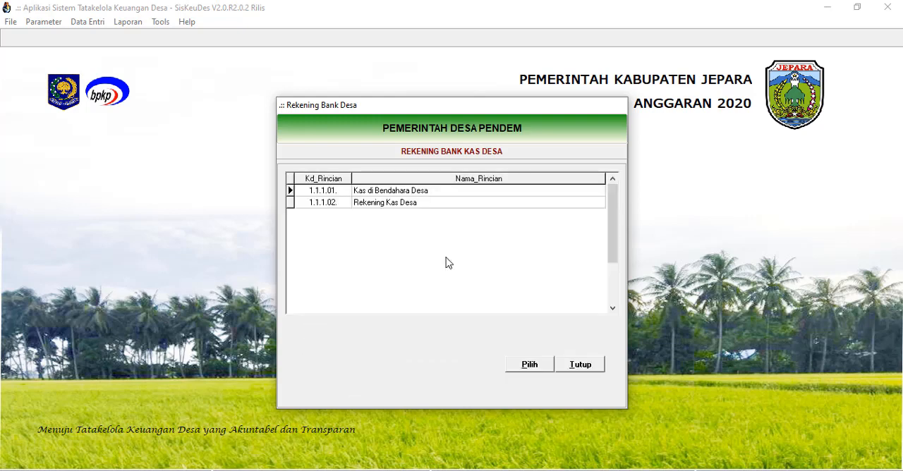
left_click(393, 205)
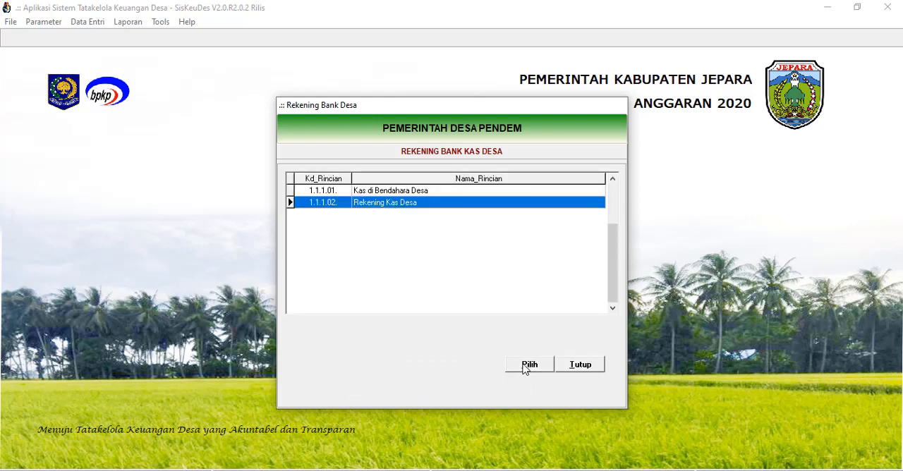
left_click(525, 364)
Enter the bank account number, set Nama Bank to BRI and Kantor Cabang to Jepara.
left_click(406, 274)
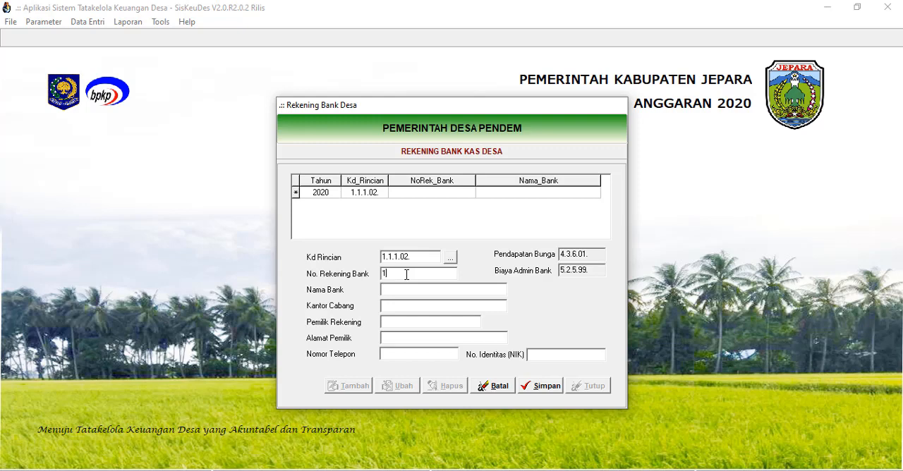
type("1122334455667788")
left_click(414, 290)
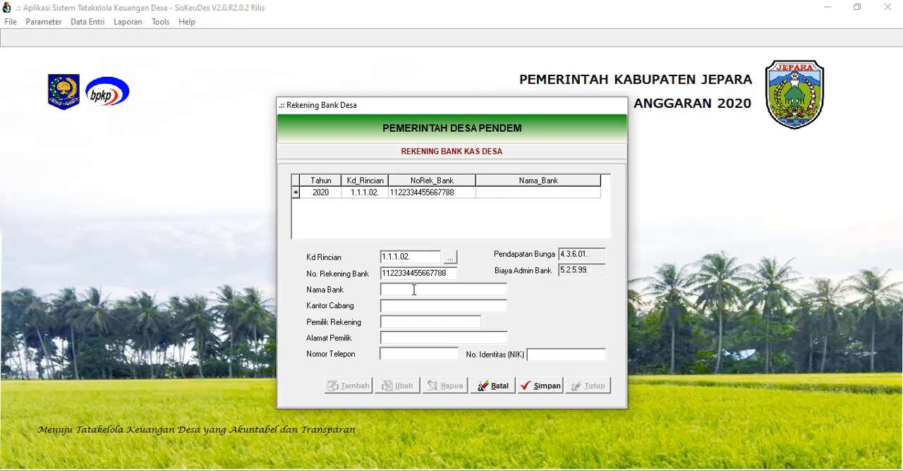
type("Jaten")
left_click_drag(413, 290, 376, 295)
type("B")
left_click(405, 306)
type("Jepa")
Set Pemilik Rekening to Pemerintah Desa Pendem and fill in the account owner's address.
left_click(412, 319)
type("Pemdes")
key("BackSpace")
key("BackSpace")
key("BackSpace")
type("erintah Desa")
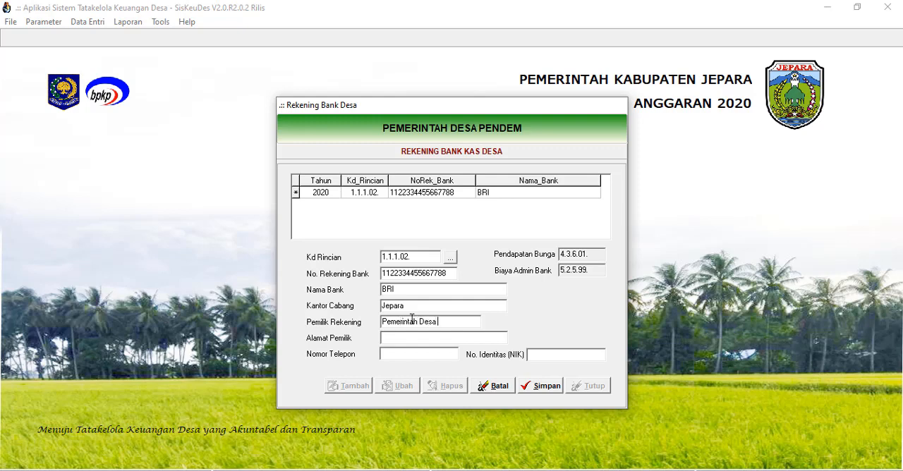
type(" Pendem")
left_click(379, 337)
type("Desa pend")
Fill in the owner's phone number and NIK, save the bank account record and exit the Rekening Bank Desa form.
left_click(415, 348)
type("00000000")
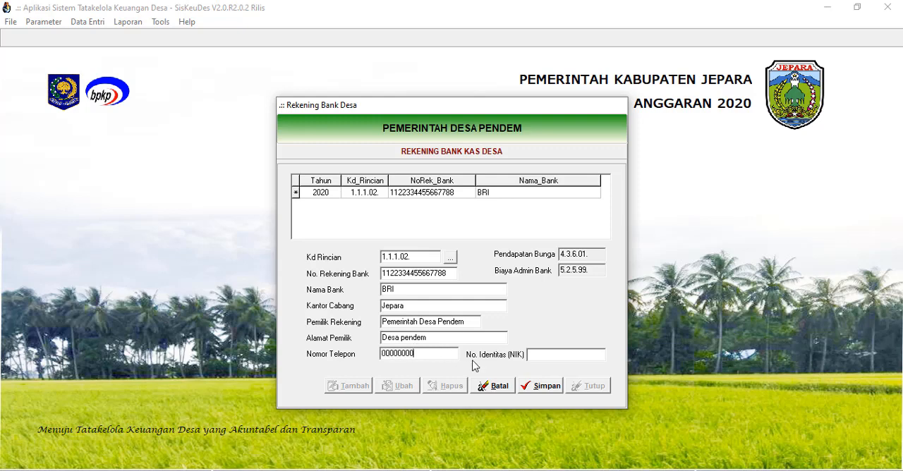
type("00000000000")
left_click(544, 356)
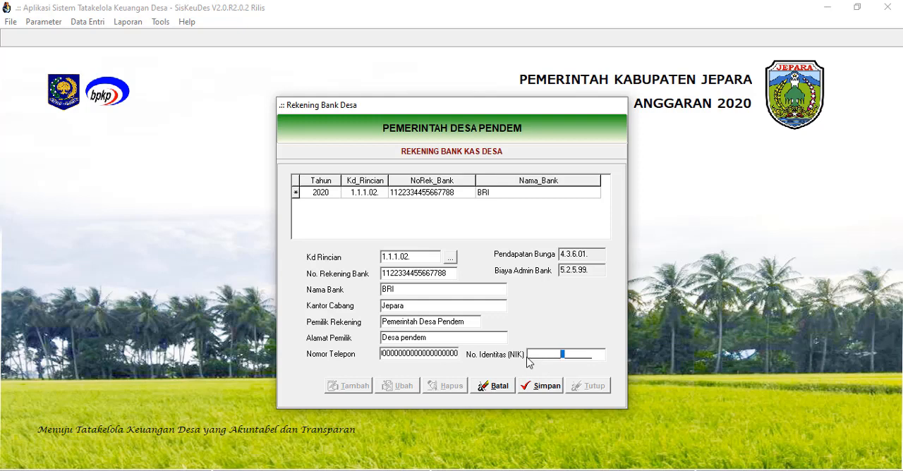
type("0000000000000000")
left_click(545, 387)
left_click(591, 388)
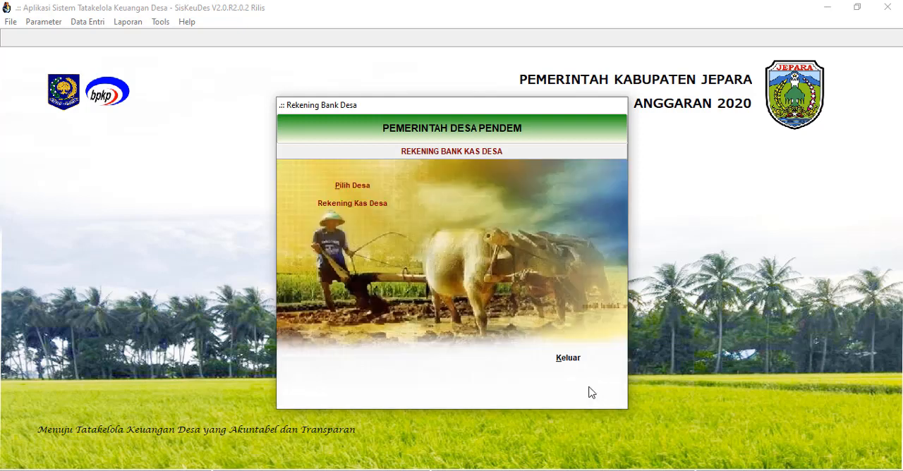
left_click(574, 365)
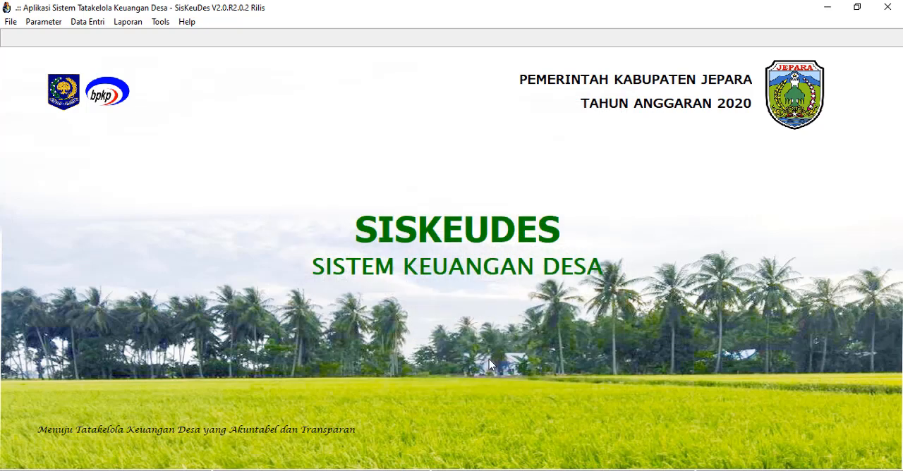
Reopen Penerimaan Desa under Penatausahaan and start a new record in Penerimaan Bank.
left_click(99, 24)
mouse_move(116, 77)
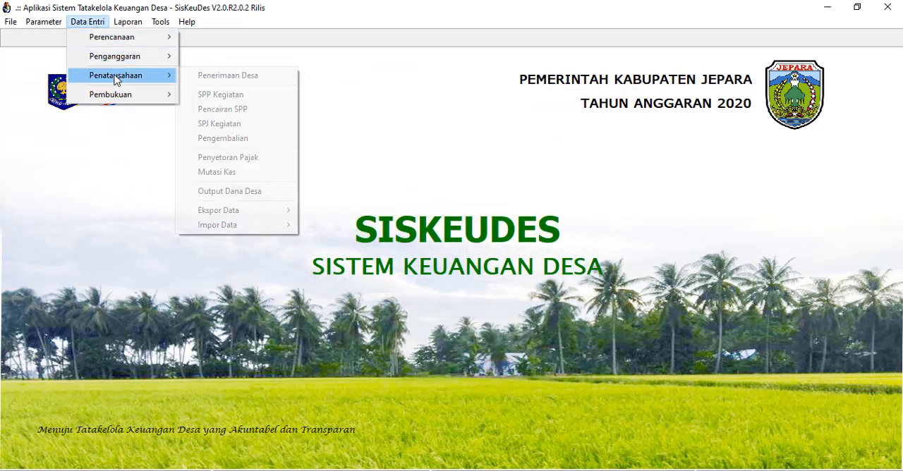
left_click(229, 76)
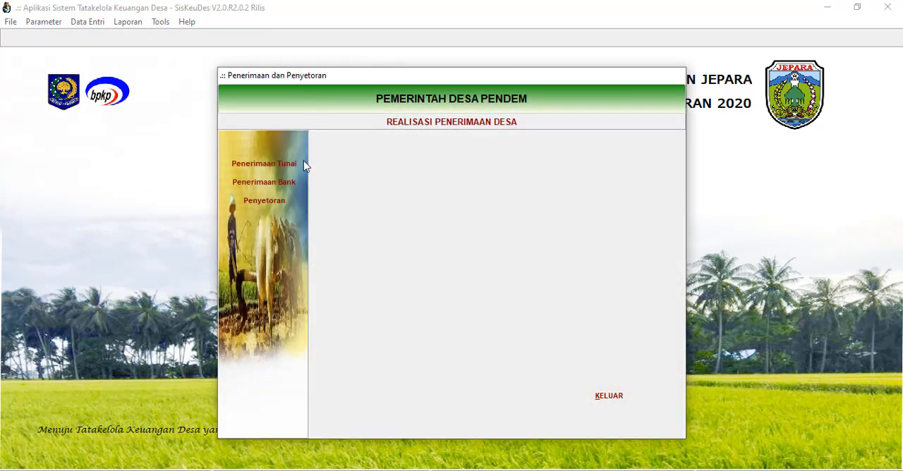
left_click(283, 182)
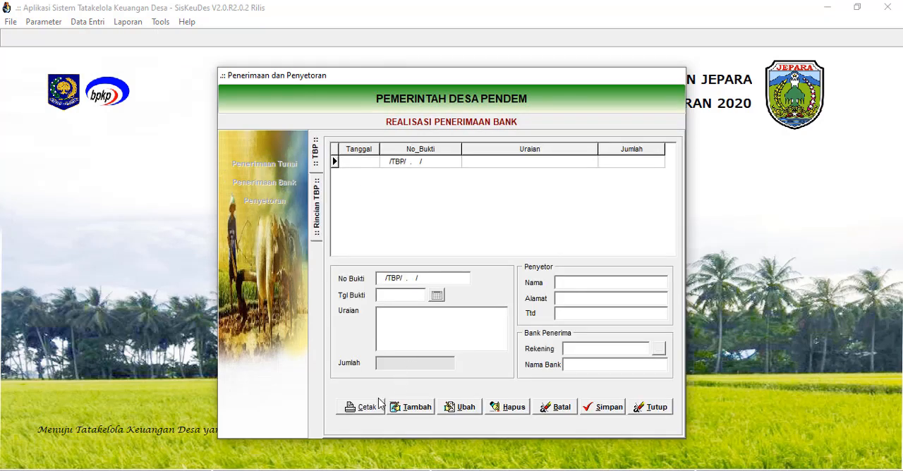
left_click(406, 407)
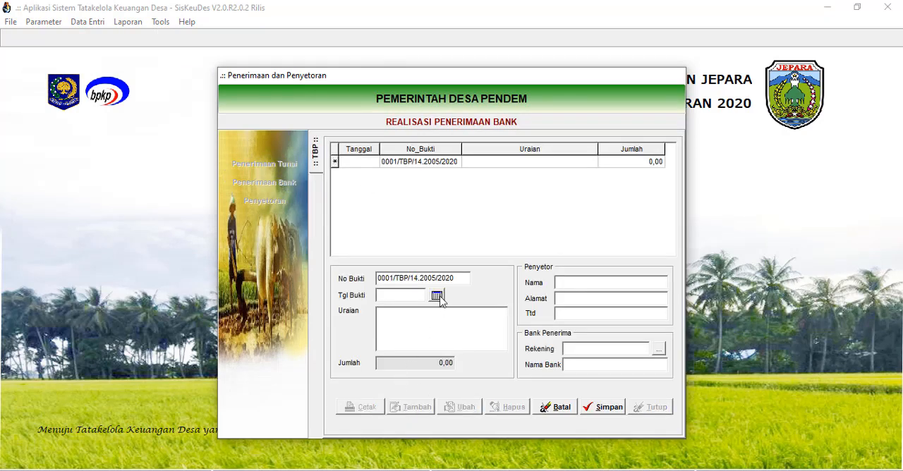
Set the new receipt's Tgl Bukti to 10 Januari 2020.
left_click(437, 296)
left_click(529, 202)
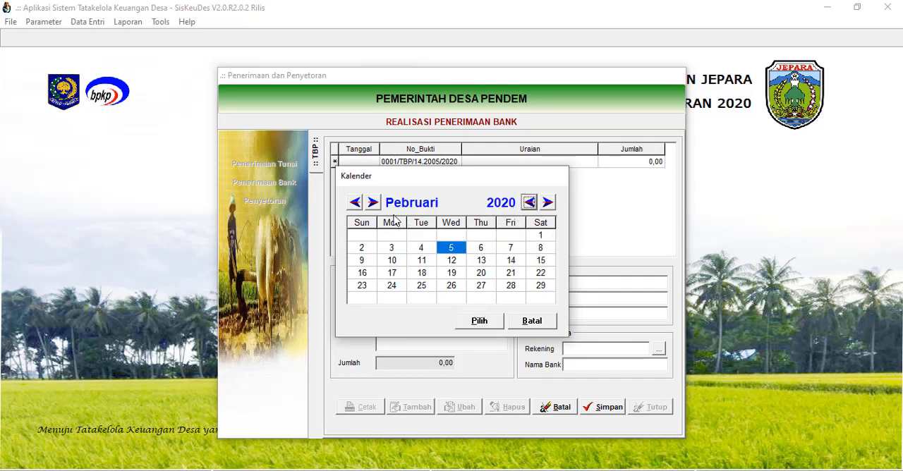
left_click(355, 202)
left_click(515, 250)
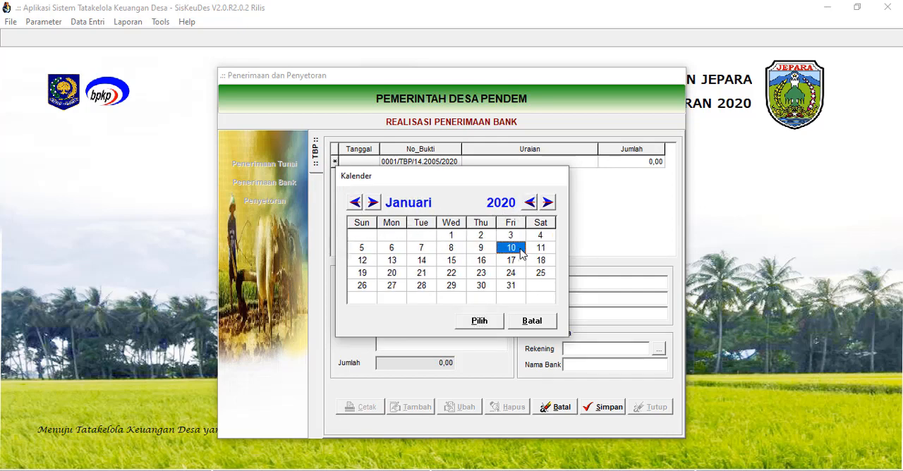
left_click(479, 321)
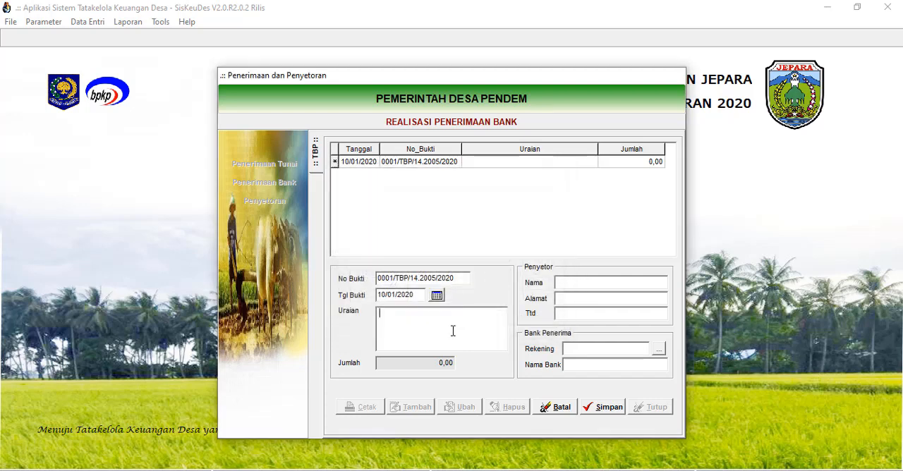
Enter "Penerimaan Transfer Alokasi Dana Desa" as the receipt's Uraian.
type("Penerimaan Transfer Alokasi Dana Desa")
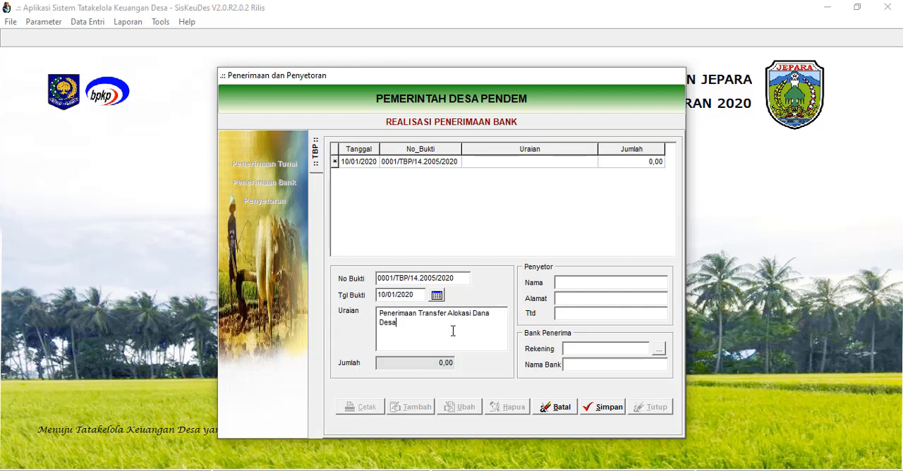
Fill in the Penyetor details with Nama BPKAD Jepara, Alamat Jepara and Ttd "-".
left_click(567, 279)
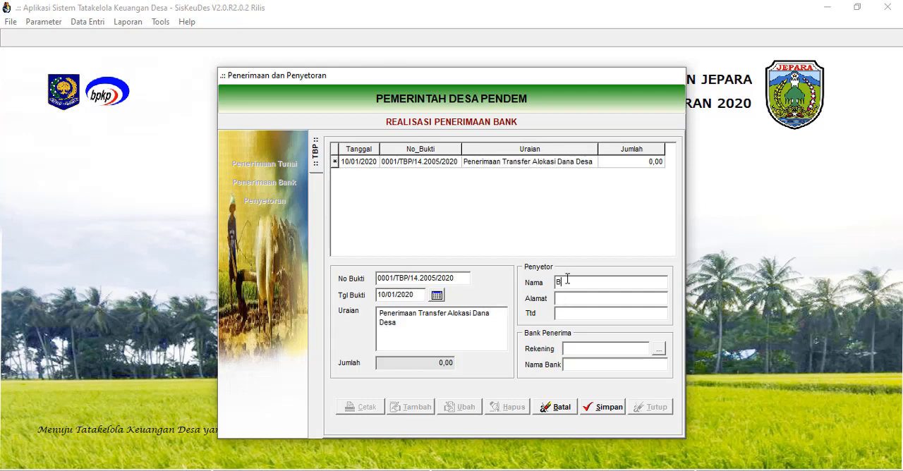
type("BPKAD Jepara")
type("Jepara")
left_click(584, 312)
type("-")
Select the village's BRI account as Bank Penerima and save the bank receipt.
left_click(658, 349)
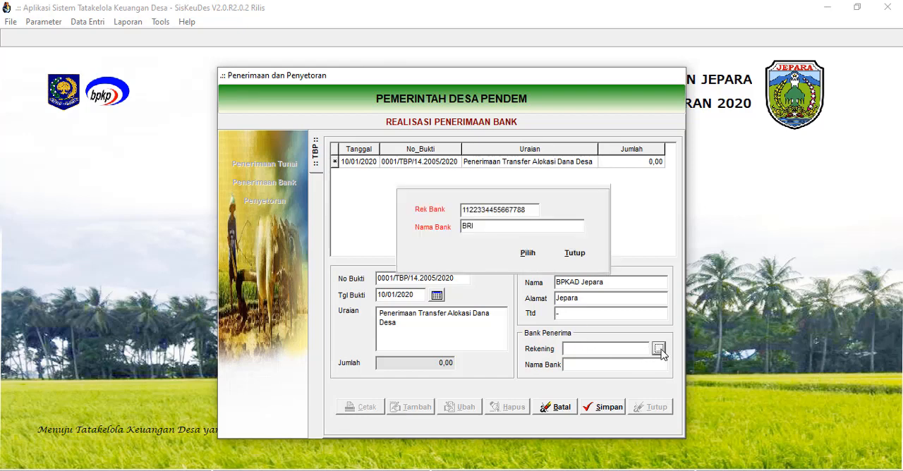
left_click(528, 253)
left_click(605, 409)
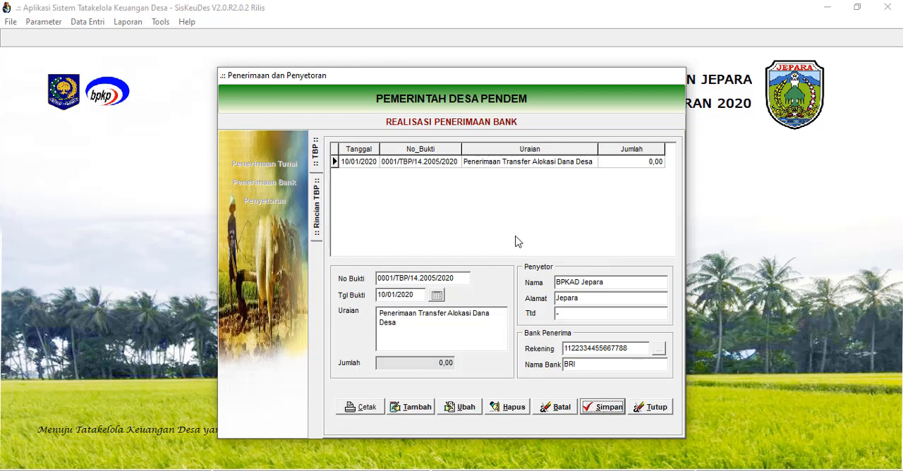
Add the budget account 4.2.3.01. Alokasi Dana Desa as a new detail line of the saved Alokasi Dana Desa bank receipt.
left_click(519, 164)
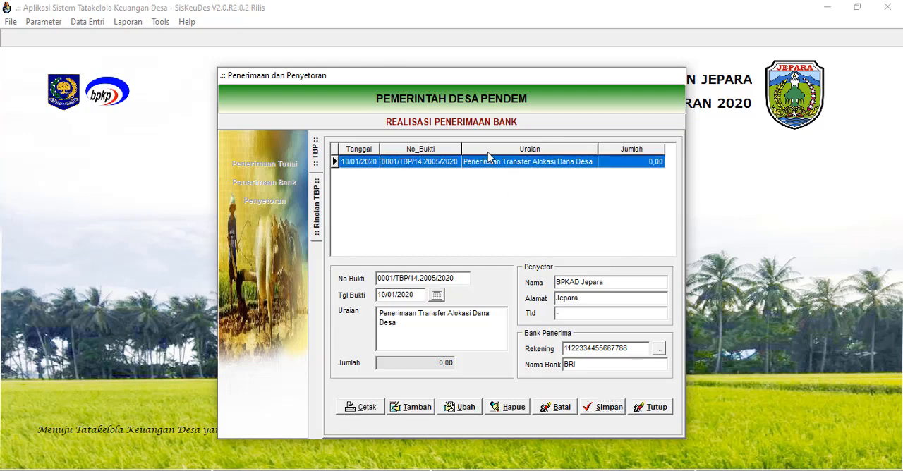
double_click(504, 162)
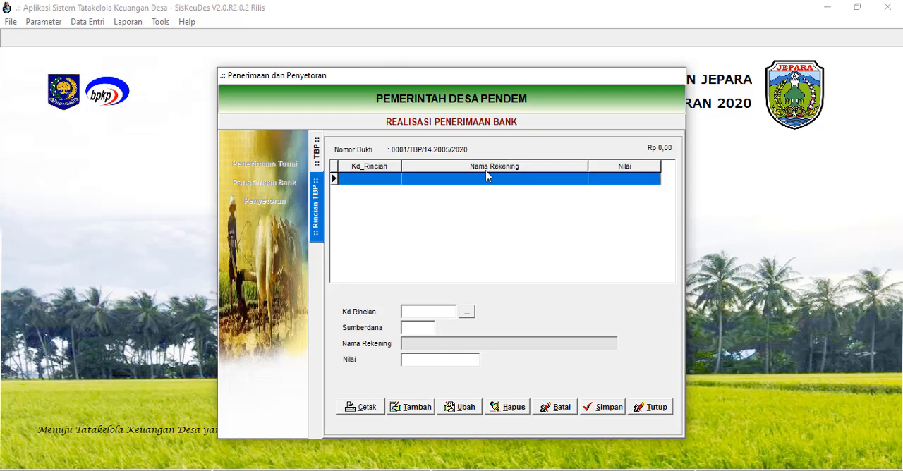
left_click(418, 408)
left_click(467, 312)
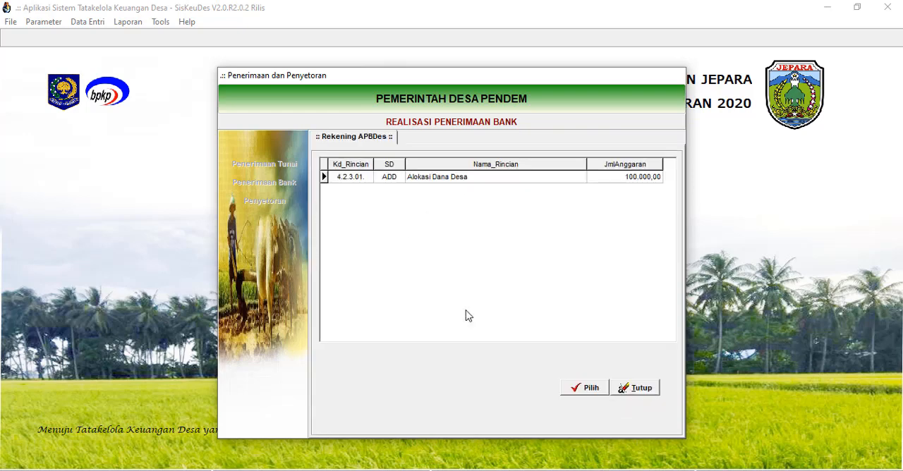
left_click(441, 179)
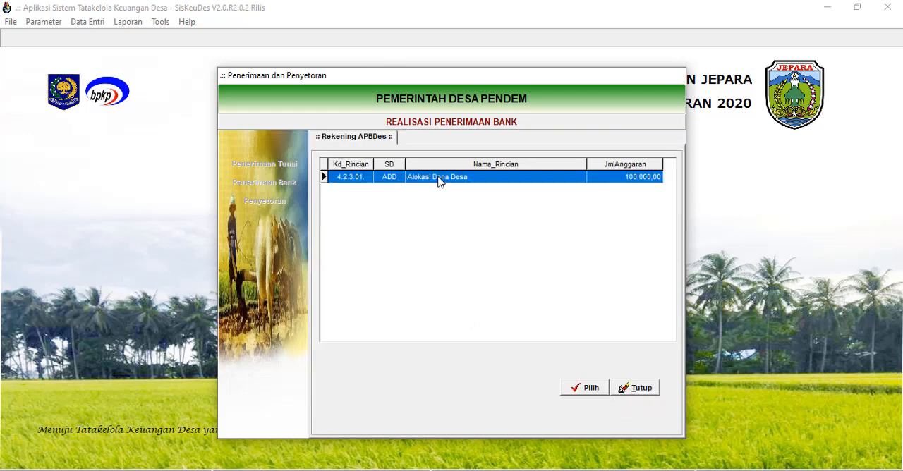
left_click(588, 389)
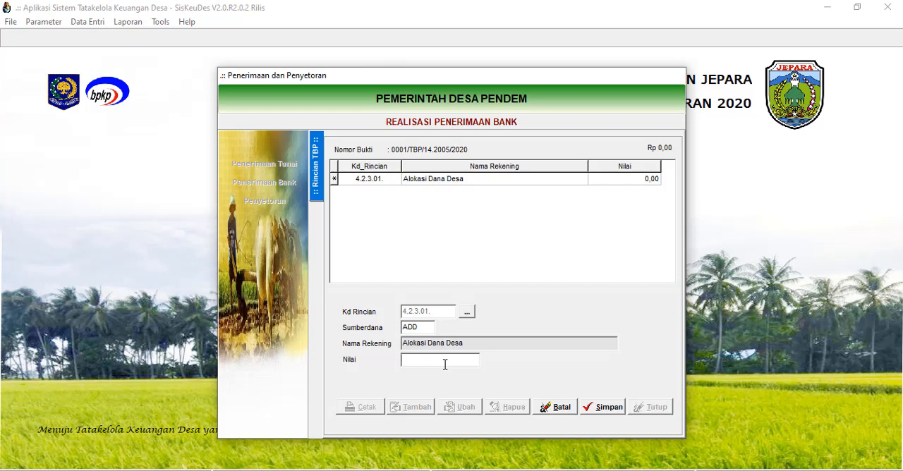
Set the receipt detail's Nilai to 100.000, save it and exit Penerimaan dan Penyetoran.
type("100.")
type("00000")
left_click(495, 346)
left_click(598, 407)
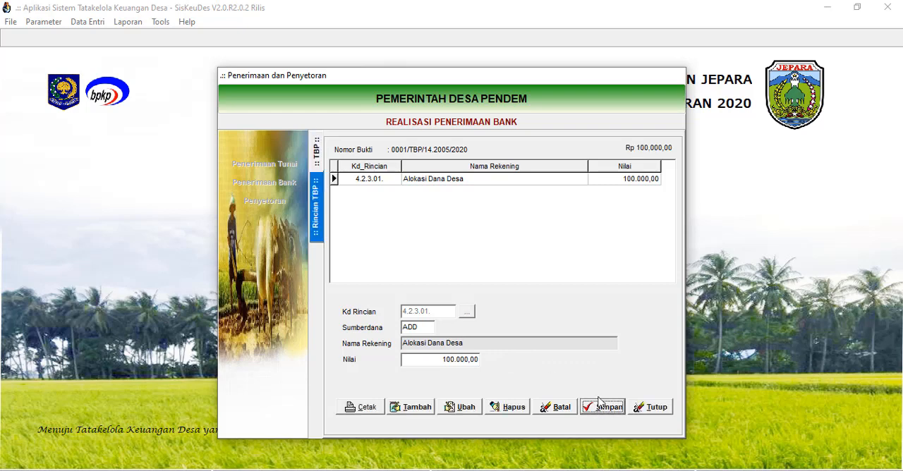
left_click(650, 409)
left_click(605, 396)
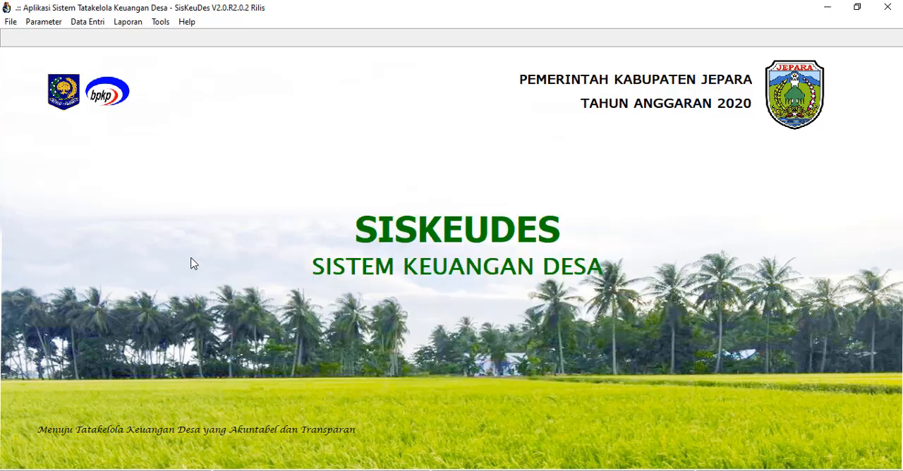
Open the SPP Definitif form of SPP Kegiatan within Penatausahaan.
left_click(93, 26)
mouse_move(124, 81)
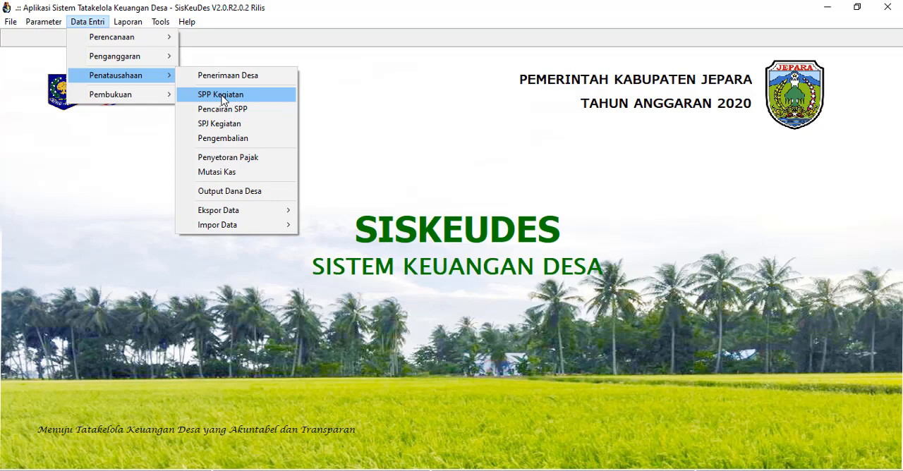
left_click(233, 98)
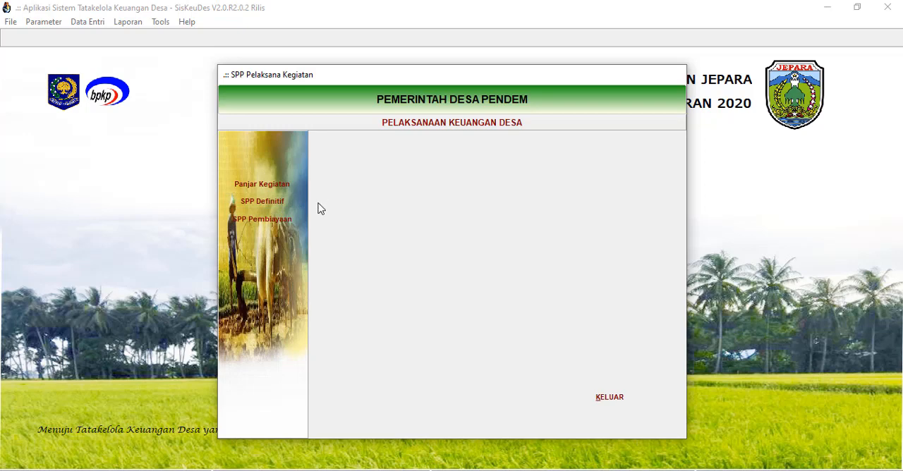
left_click(264, 204)
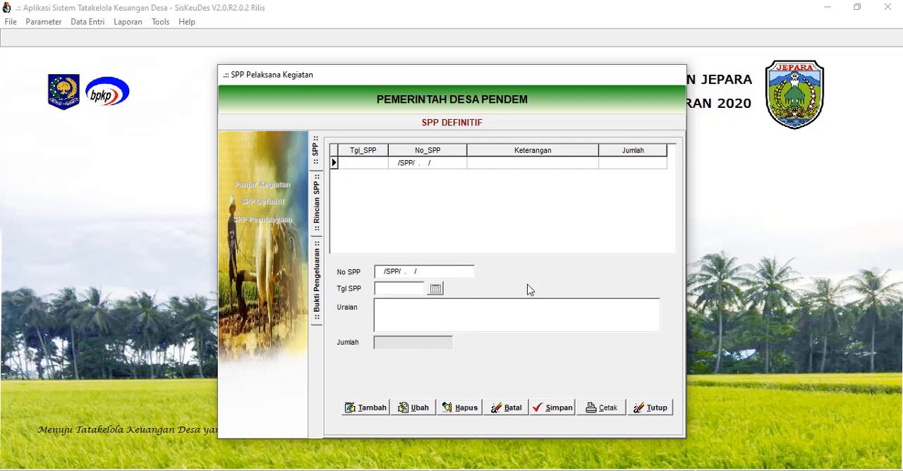
Add a new SPP Definitif and set its Tgl SPP to 11 Januari 2020.
left_click(371, 408)
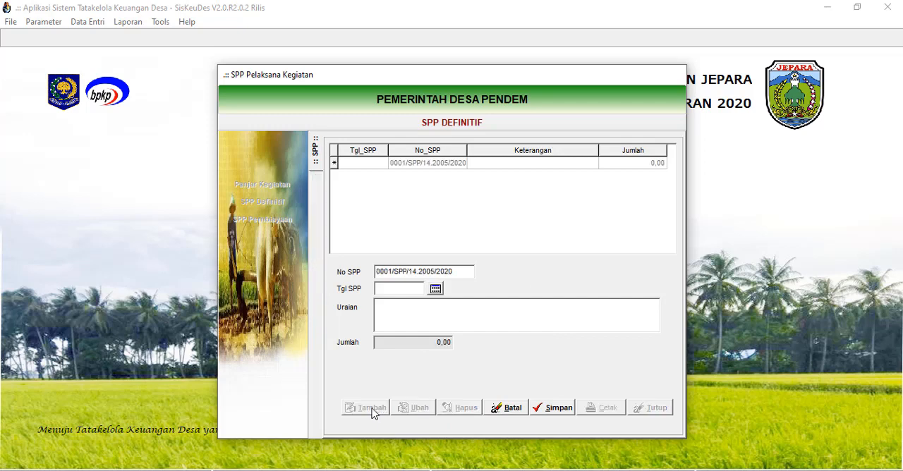
left_click(436, 292)
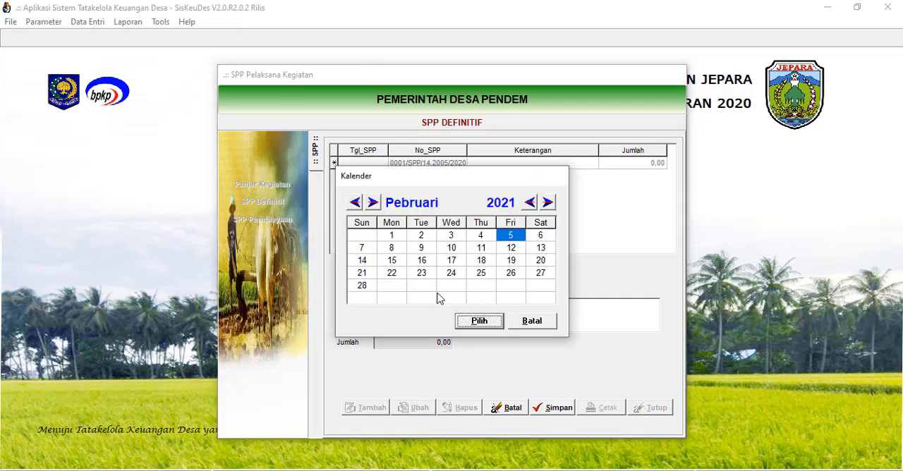
left_click(529, 202)
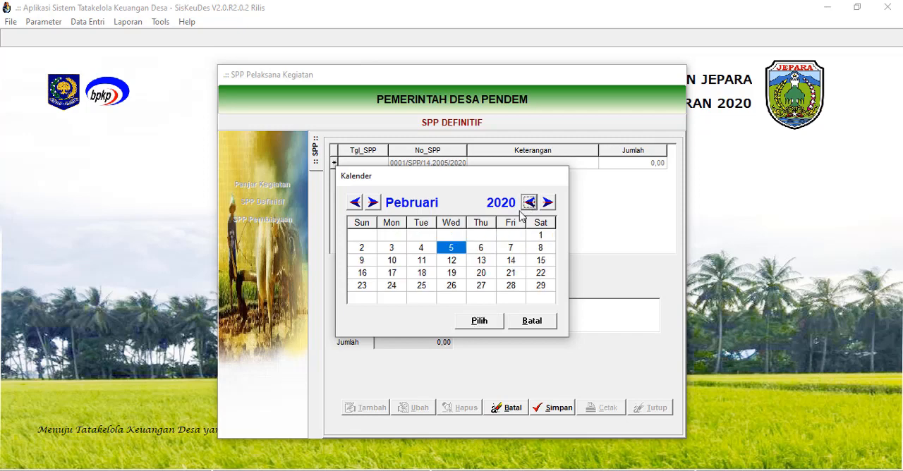
left_click(354, 203)
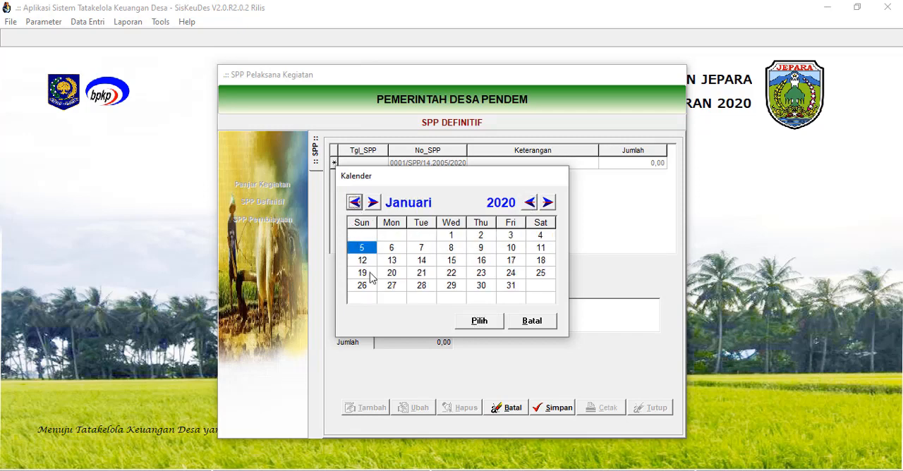
left_click(519, 251)
left_click(538, 248)
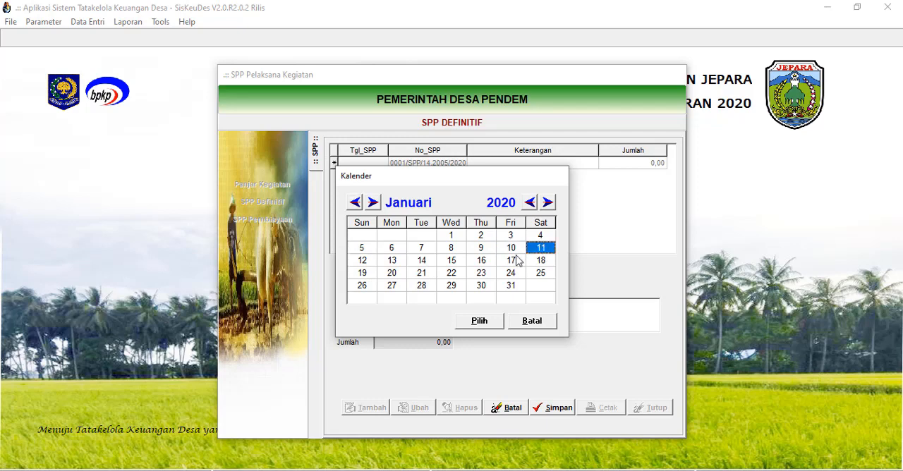
left_click(480, 323)
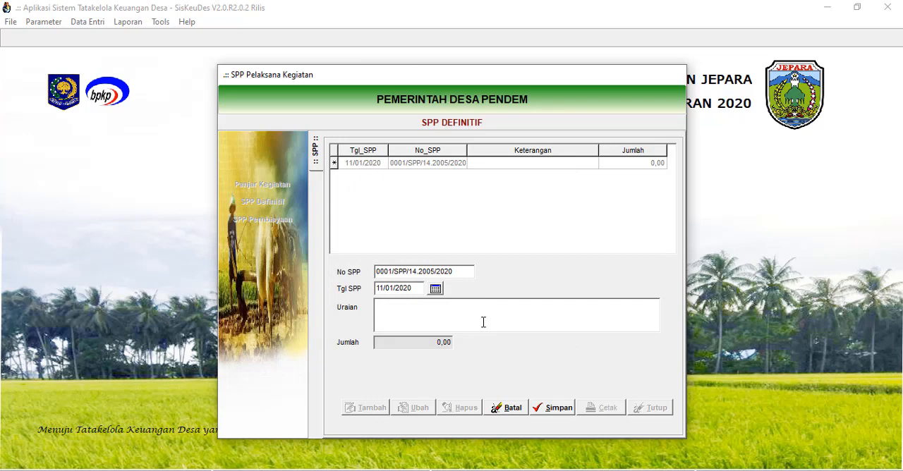
Enter "Penghasilan Tetap Kepala Desa Bulan Januari 2020" as the SPP's Uraian and save the SPP.
type("Penghas")
type("ilan tet")
type("Te")
type("Kep")
type("ala")
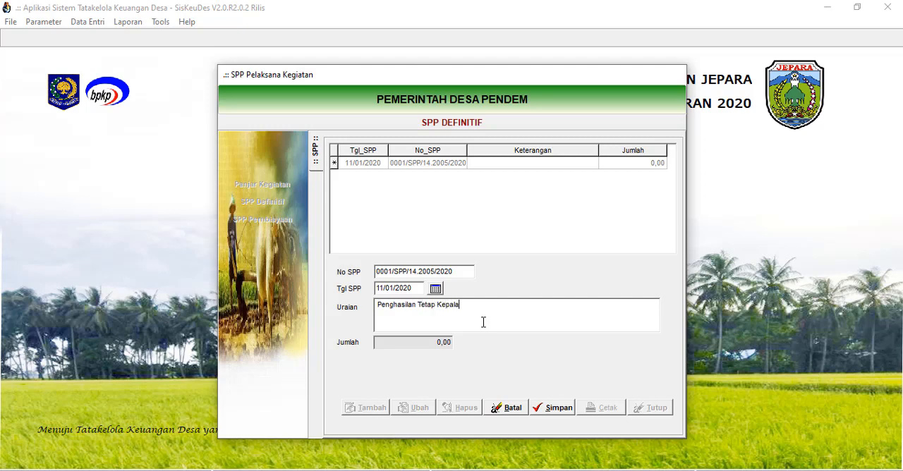
type(" Desa Bulan Januari 2020")
left_click(554, 409)
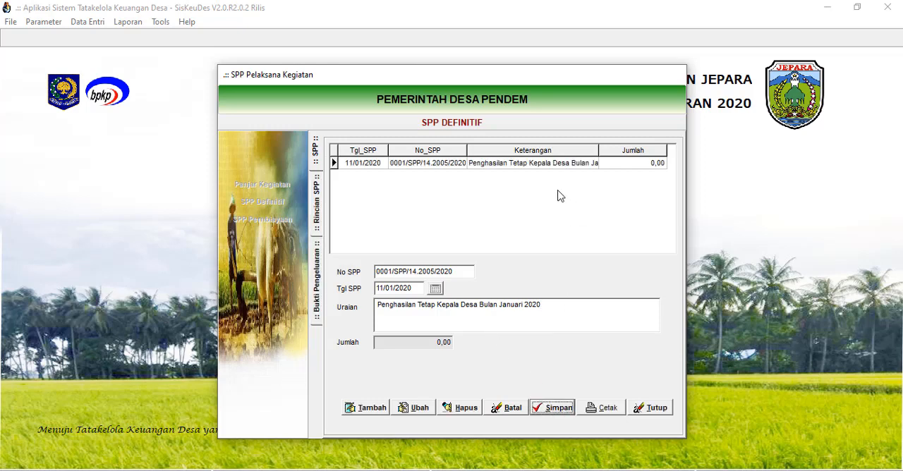
Add and save an SPP detail line for account 5.1.1.01. Penghasilan Tetap Kepala Desa from the package of the same name.
left_click(508, 164)
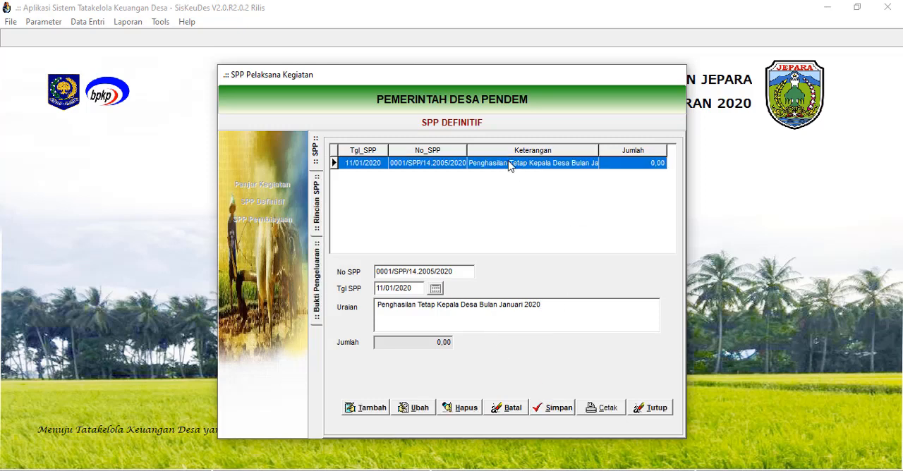
double_click(512, 165)
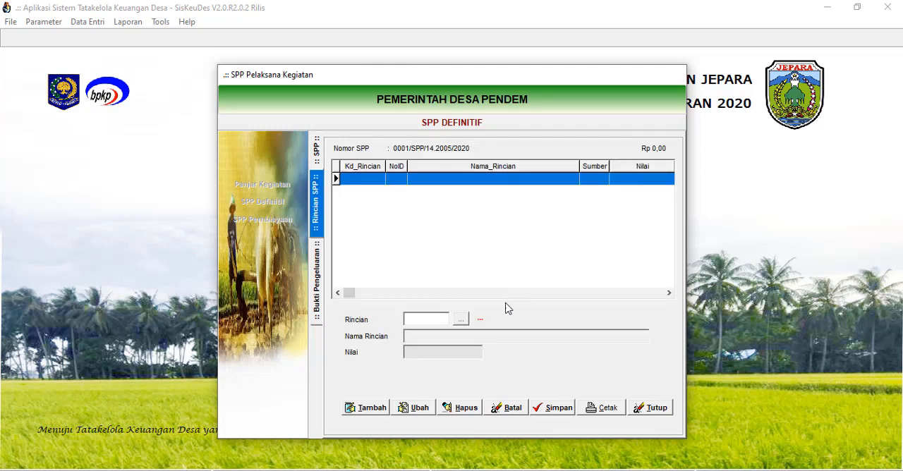
left_click(371, 409)
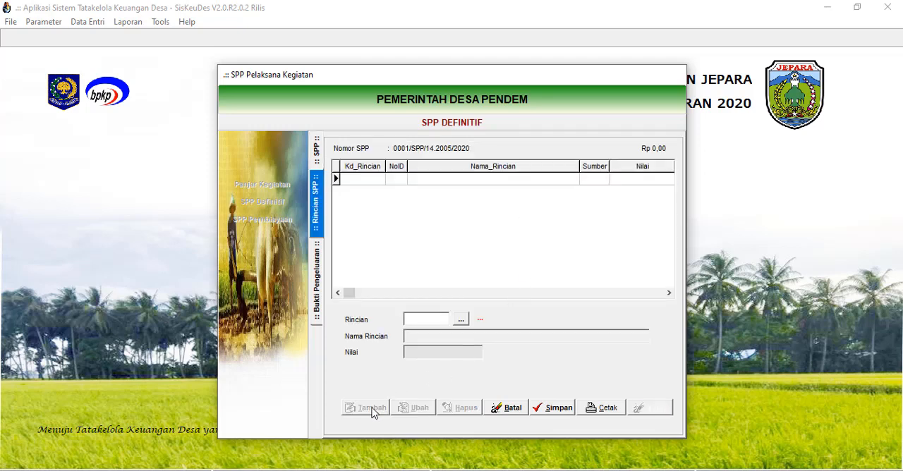
left_click(460, 320)
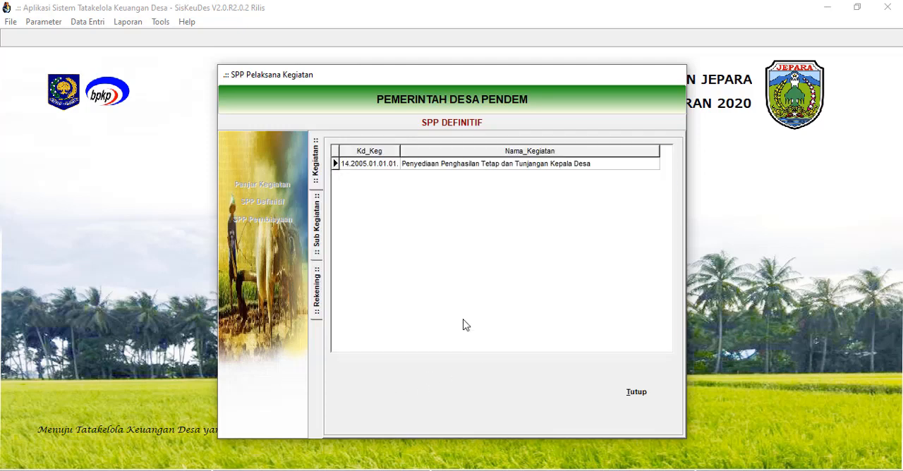
left_click(491, 168)
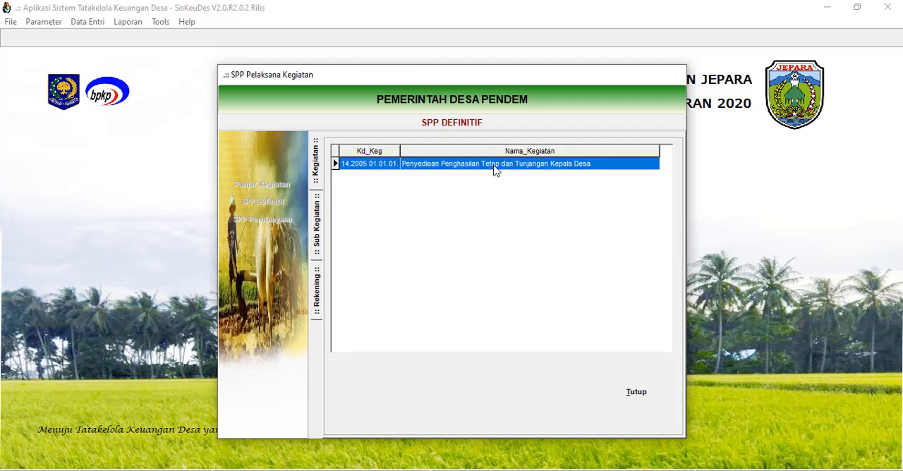
double_click(495, 167)
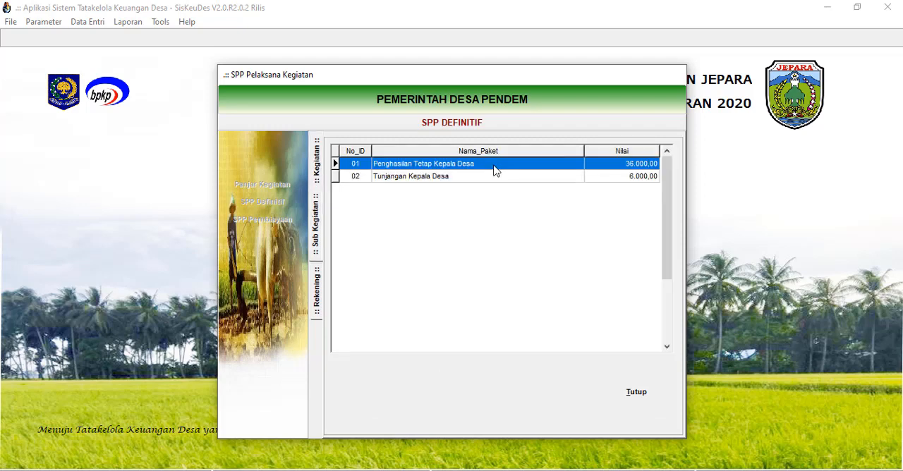
double_click(498, 170)
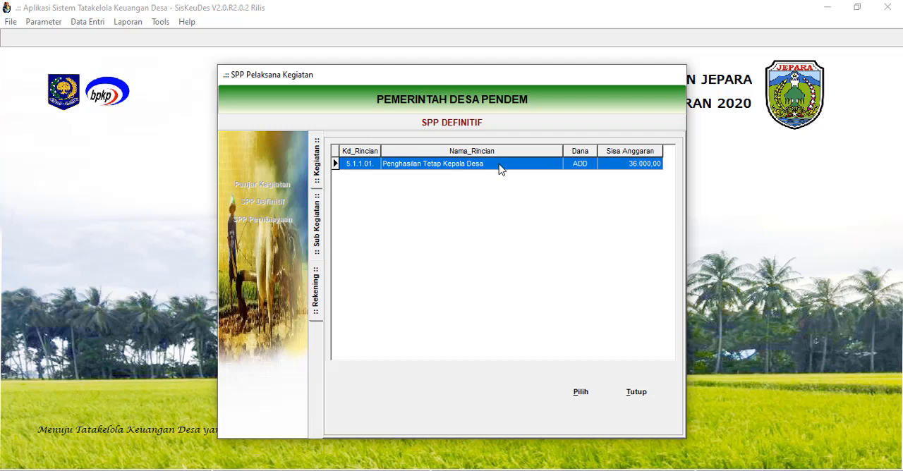
double_click(499, 169)
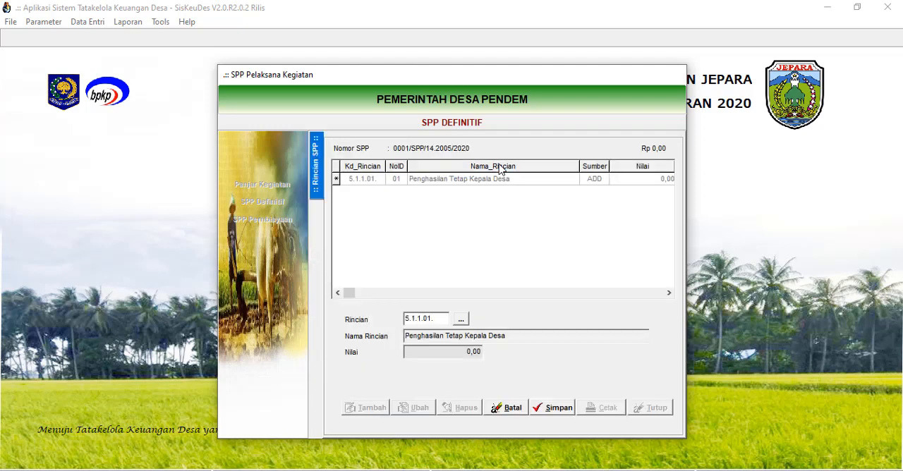
left_click(456, 354)
left_click_drag(456, 354, 398, 351)
left_click(560, 410)
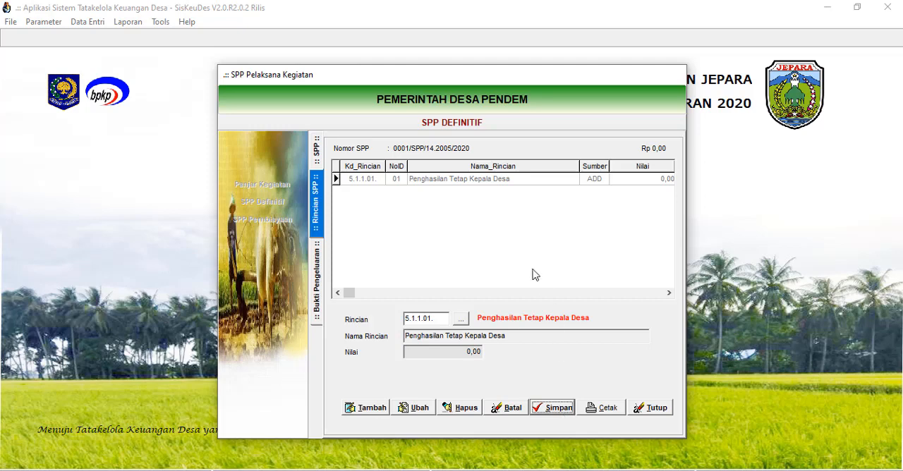
Add a new Bukti Pengeluaran to the Penghasilan Tetap Kepala Desa detail line, with Tgl Bukti 11 Januari 2020.
left_click(501, 180)
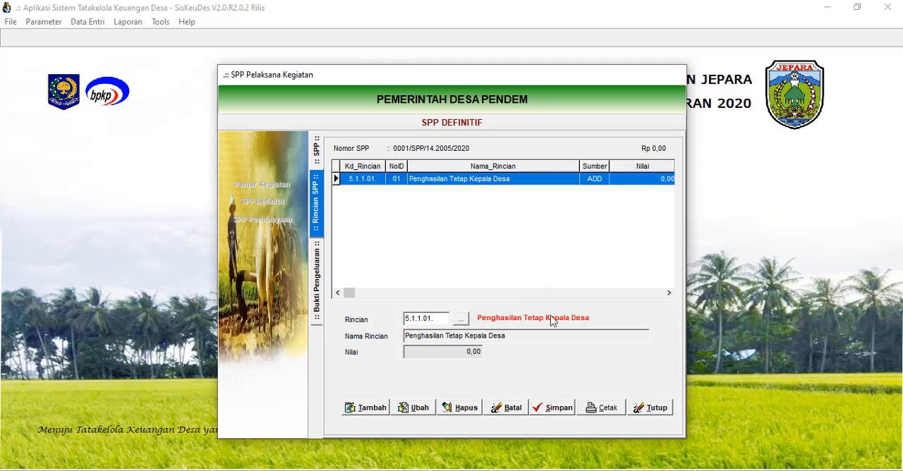
double_click(485, 181)
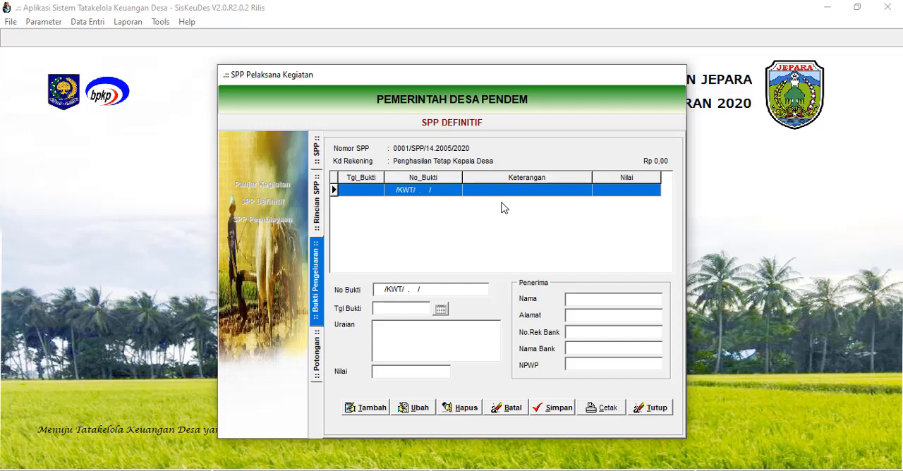
left_click(362, 409)
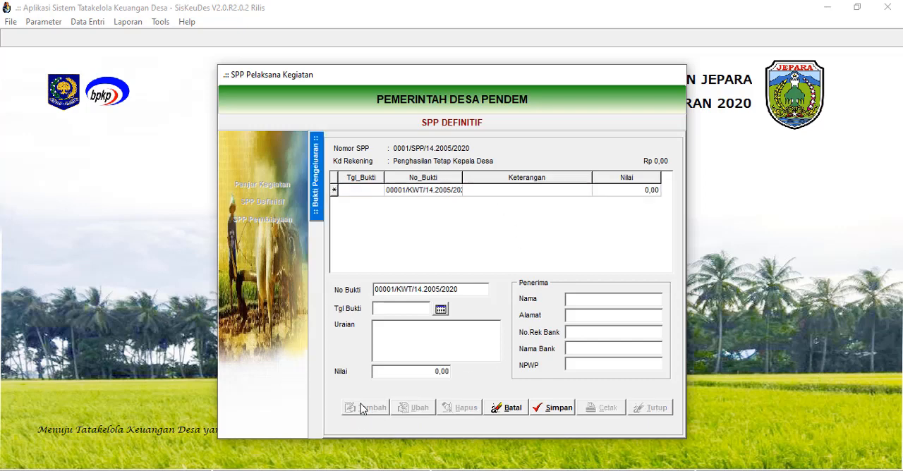
left_click(441, 309)
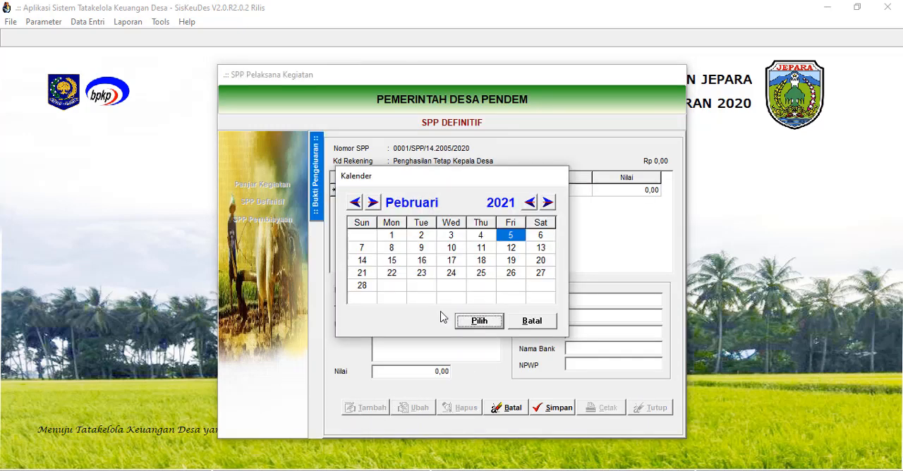
left_click(529, 203)
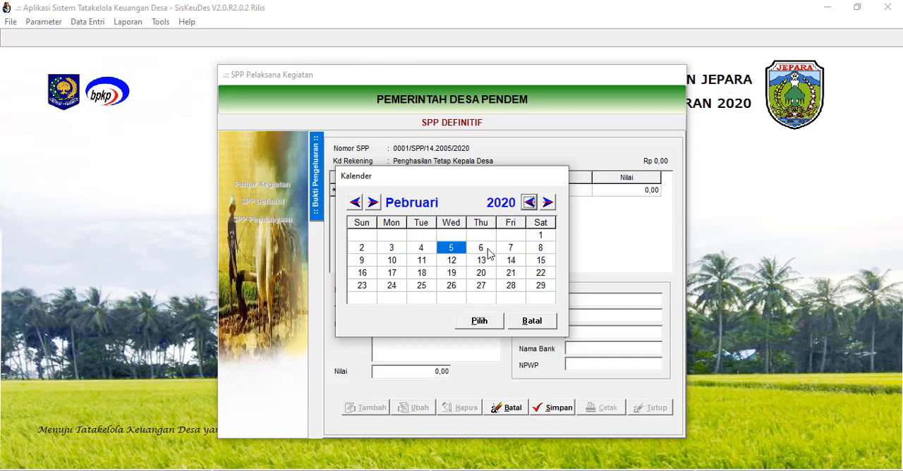
left_click(355, 202)
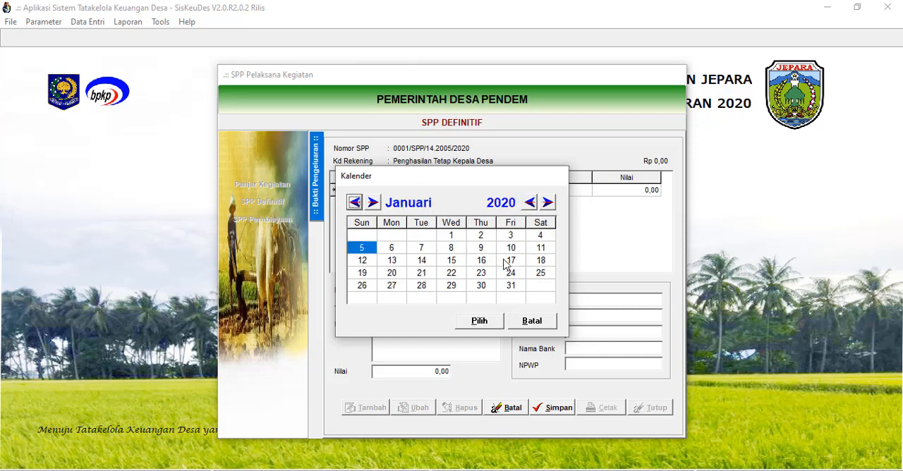
left_click(541, 248)
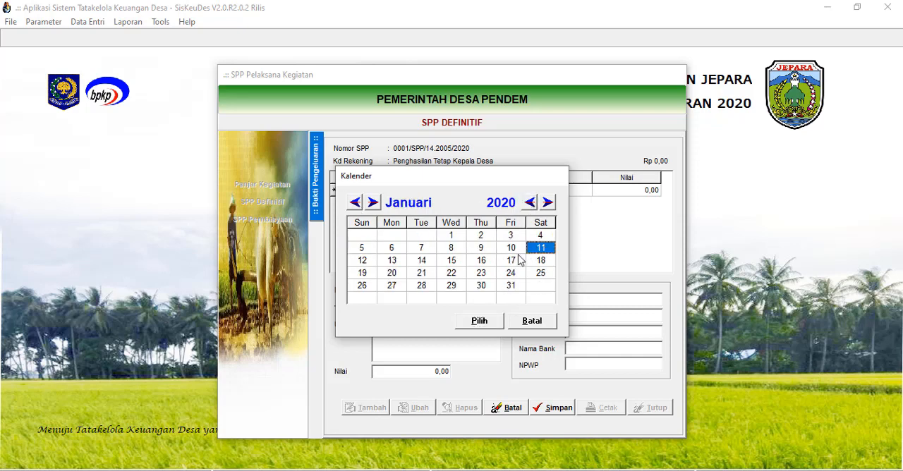
left_click(479, 321)
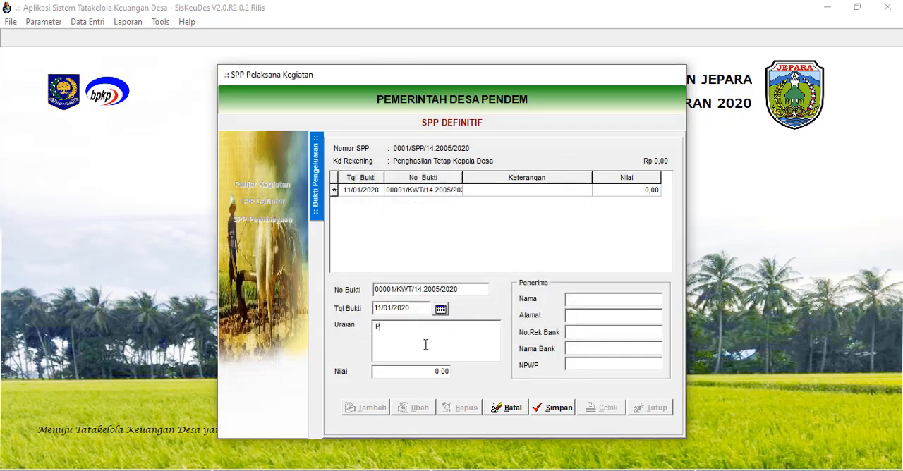
Enter "Penghasilan Tetap Petinggi Bulan Januari" as the Uraian of the new Bukti Pengeluaran.
type("enghasilan Tetap Petinggi Bulan Januari")
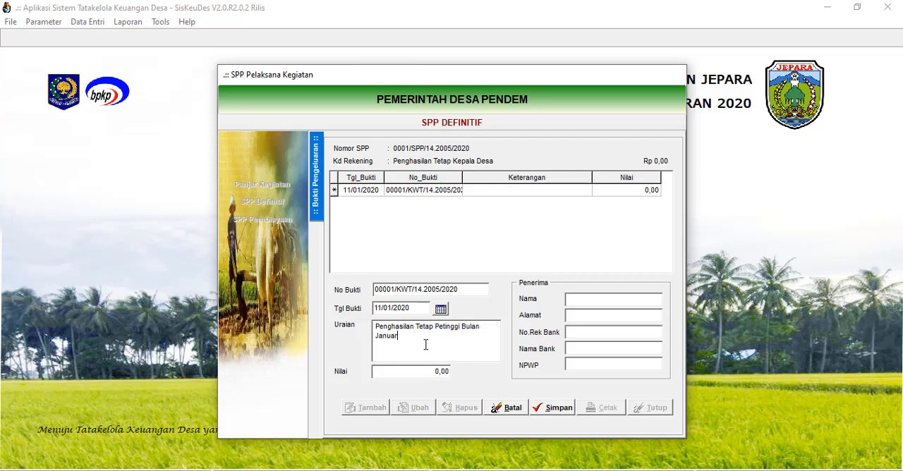
Fill in the Penerima details of the Bukti Pengeluaran with the recipient's full name and address.
left_click(590, 300)
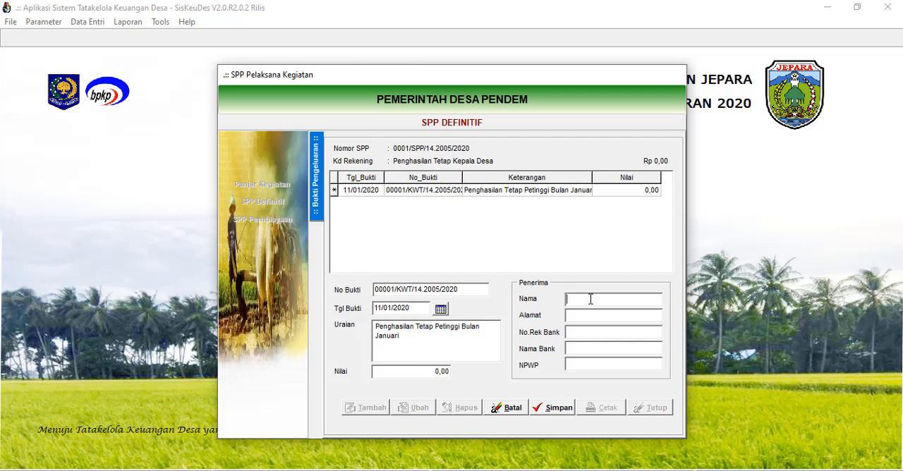
type("Ismail")
left_click_drag(590, 300, 554, 298)
left_click(581, 317)
type("Desa Pendem")
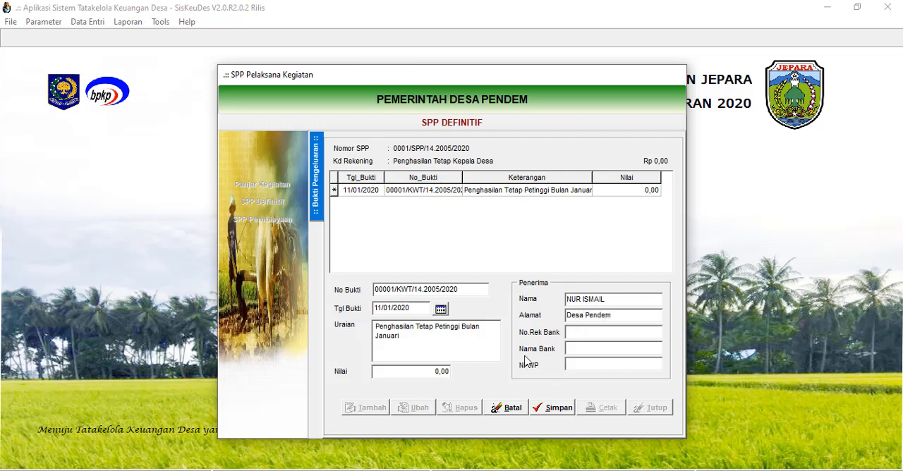
left_click(415, 377)
type("30000")
left_click(440, 356)
left_click(429, 373)
key("BackSpace")
left_click(442, 352)
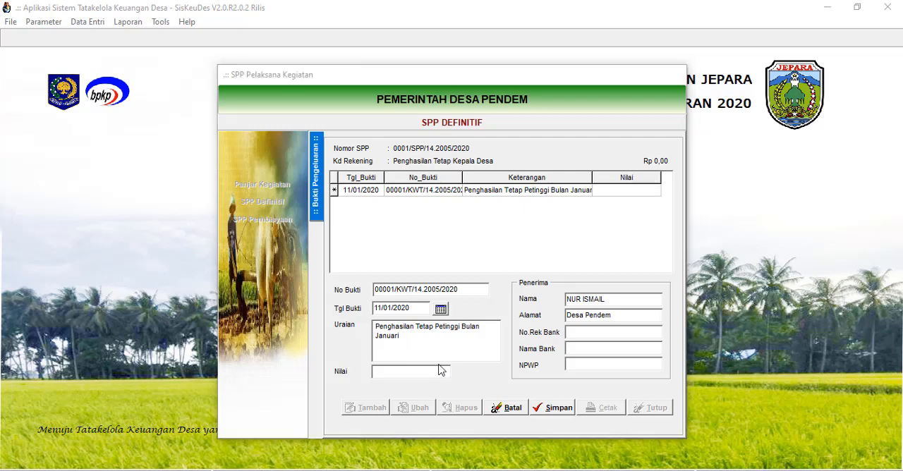
Set the Bukti Pengeluaran's Nilai to 2.970,00 and save the record.
left_click(417, 369)
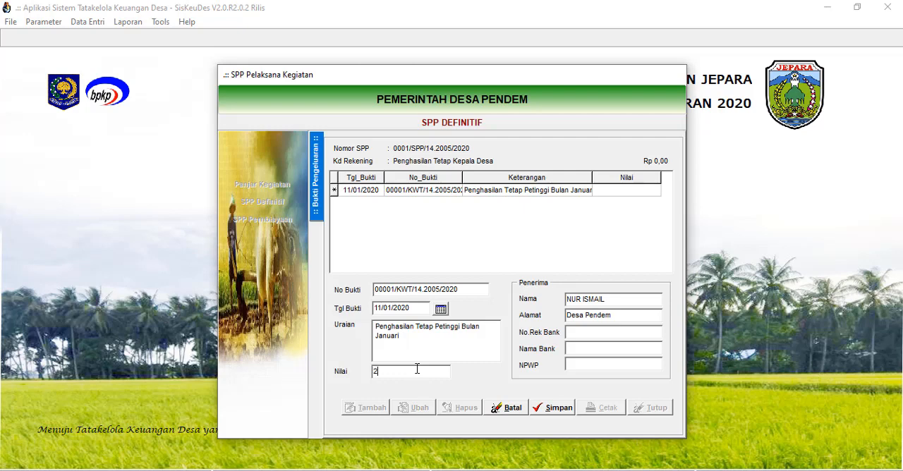
type("2970")
left_click(464, 344)
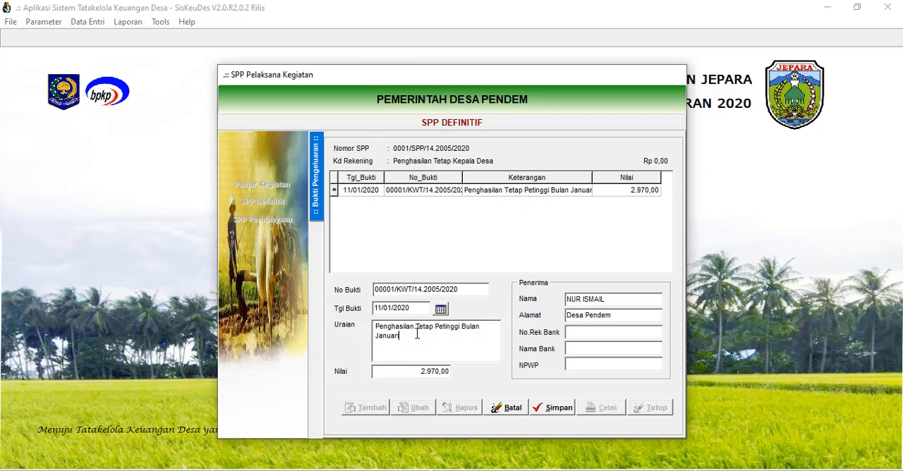
left_click(555, 412)
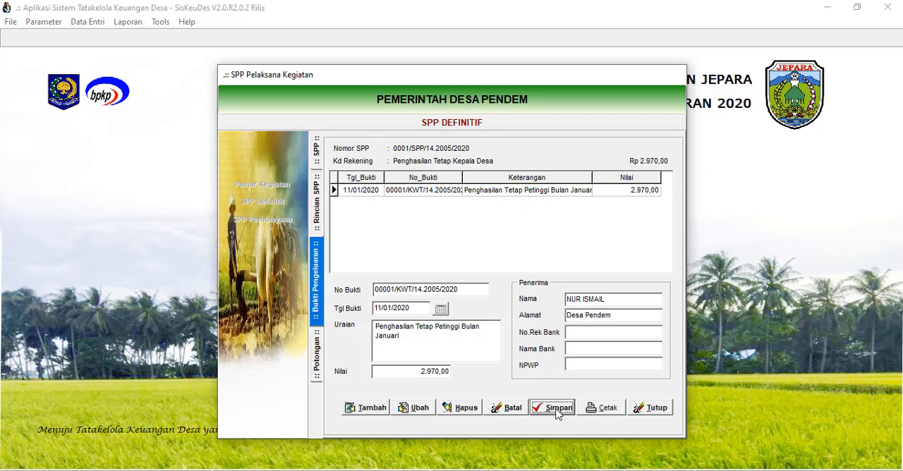
Preview the Tanda Bukti Pengeluaran Uang and send all its pages to Microsoft Print to PDF.
left_click(603, 415)
left_click(462, 292)
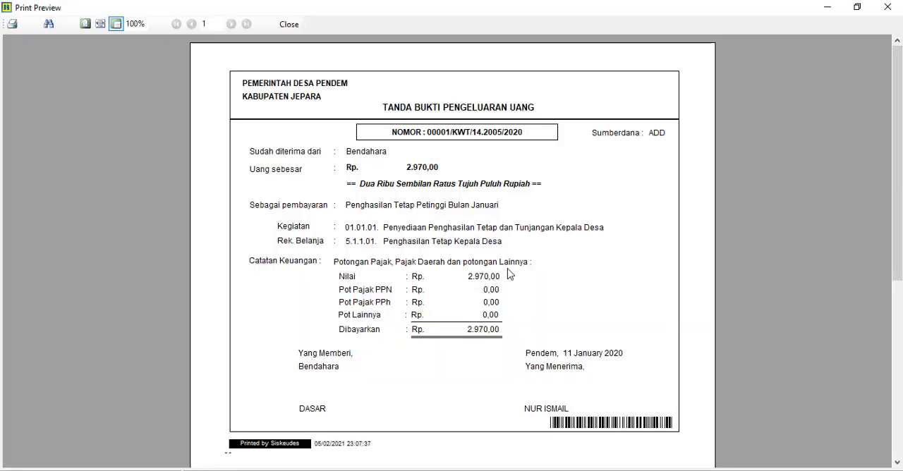
scroll(542, 293, "down", 3)
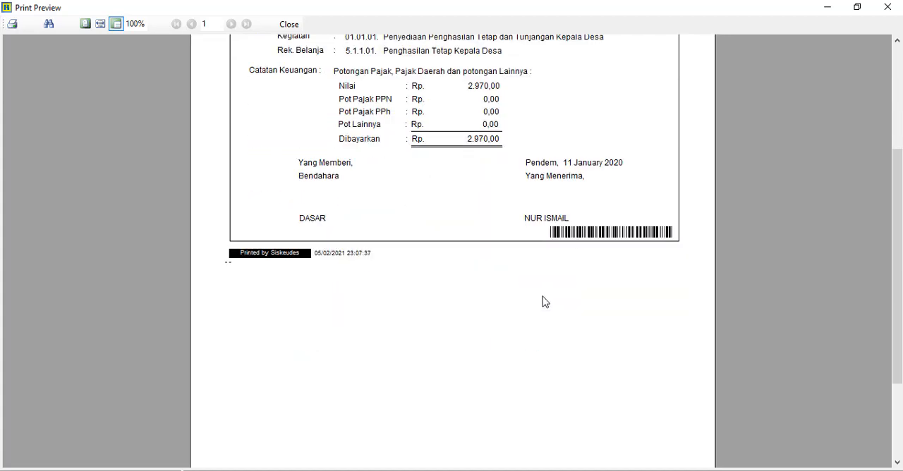
scroll(536, 309, "up", 3)
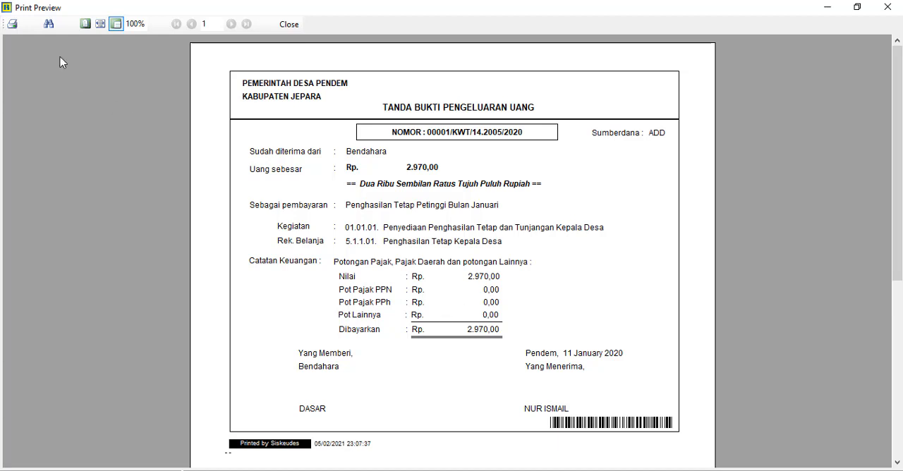
left_click(13, 24)
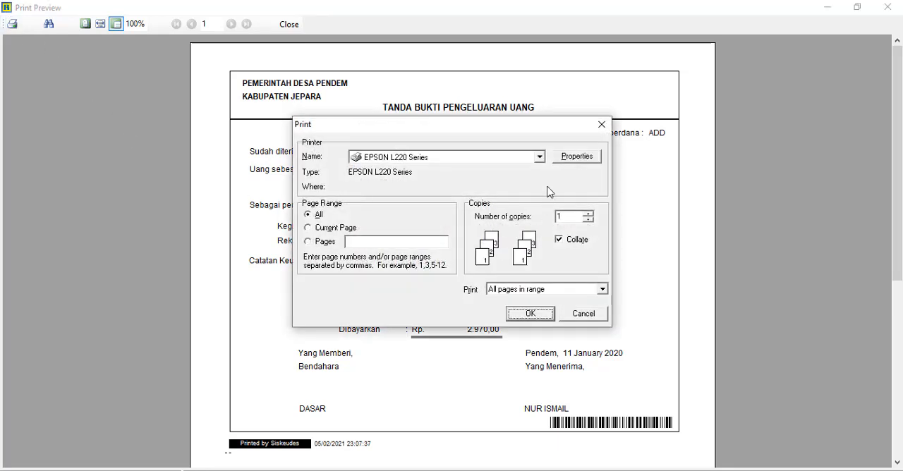
left_click(542, 156)
left_click(449, 213)
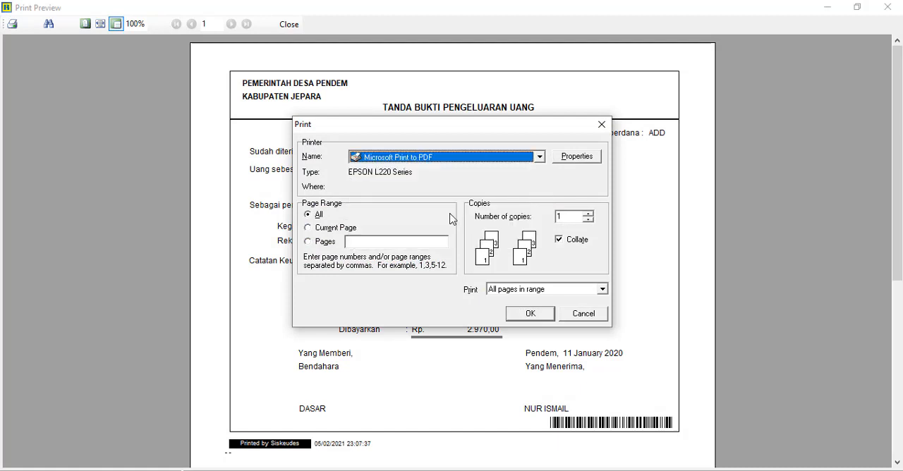
left_click(530, 313)
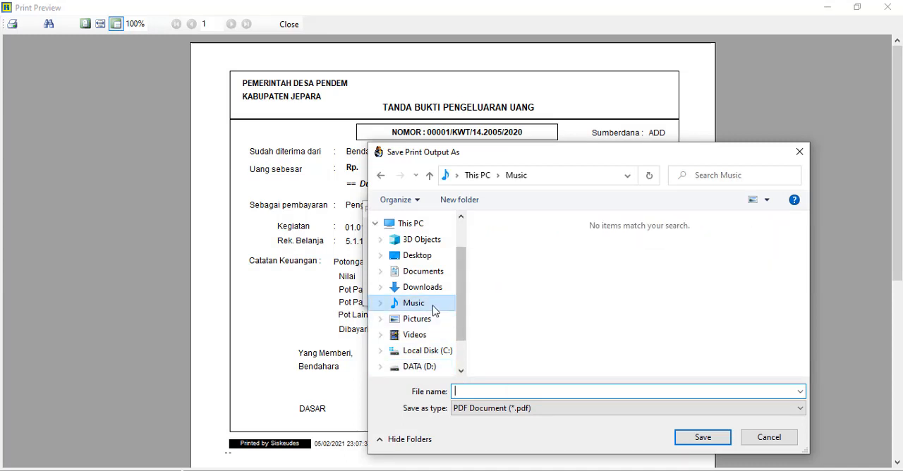
Save the PDF in the Music folder as "Kwitansi Pengeluaran Uang Siltap Kepala Desa" and close the print preview.
left_click(432, 305)
left_click(493, 394)
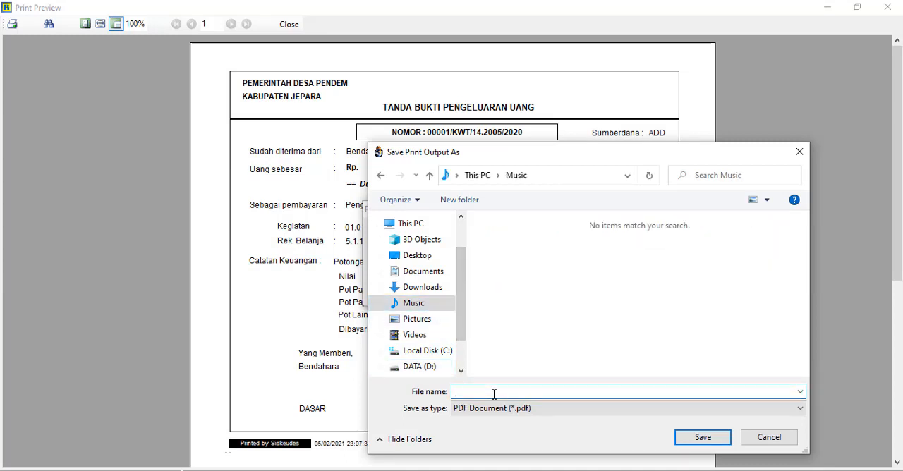
type("Kwitansi Pengeluaran Uang Siltap Kela")
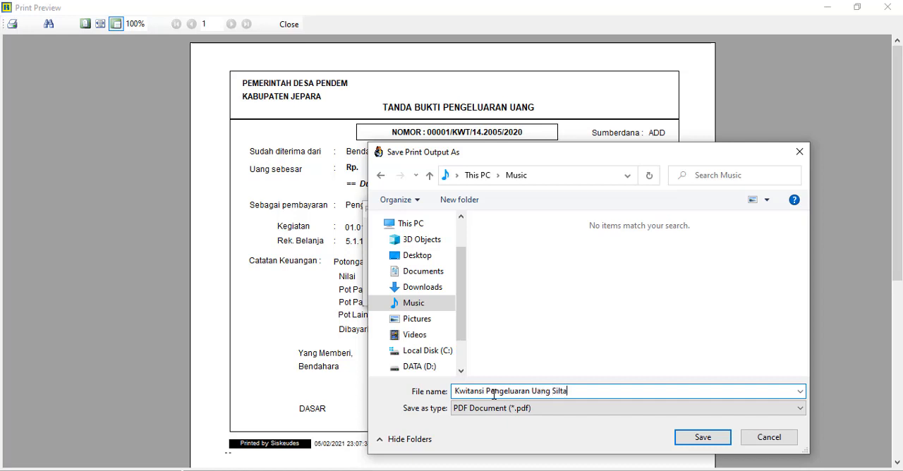
key("BackSpace")
key("BackSpace")
type("pala Desa")
left_click(701, 437)
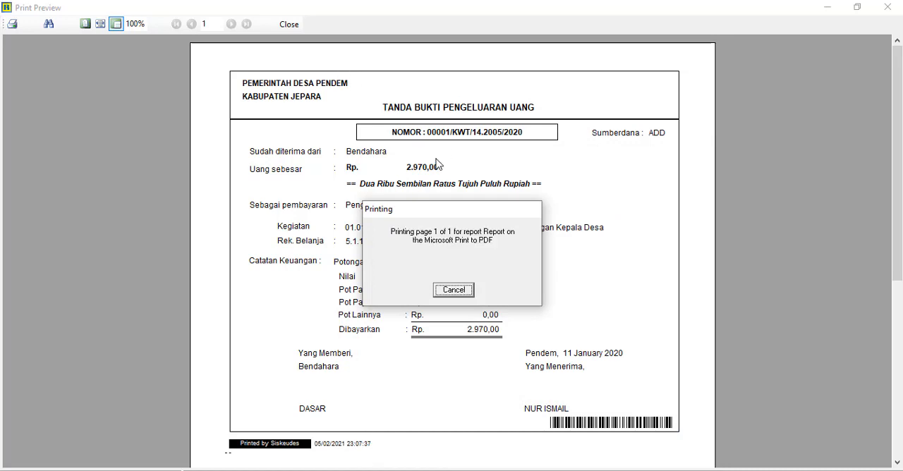
left_click(289, 24)
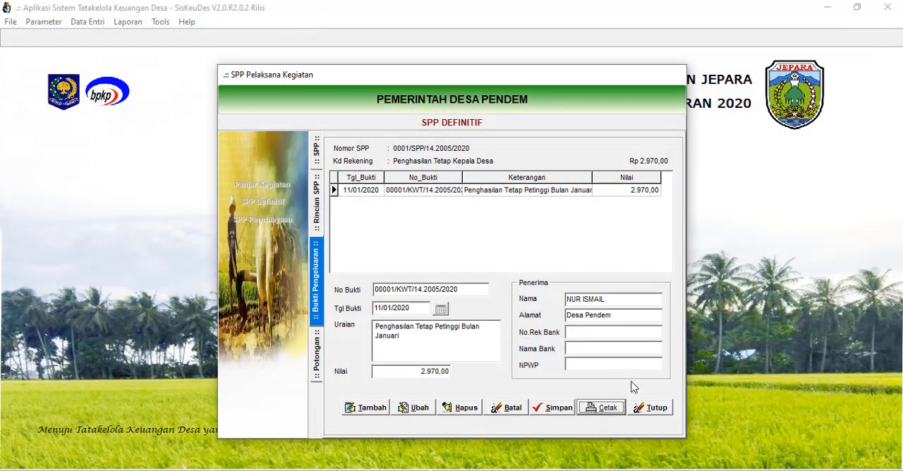
Check the saved SPP and its Jumlah in the SPP Definitif list, and exit the SPP form.
left_click(650, 409)
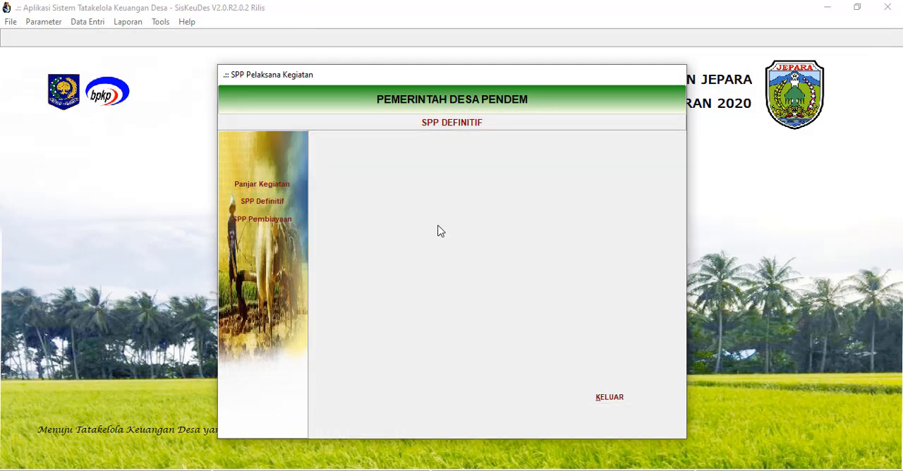
left_click(274, 200)
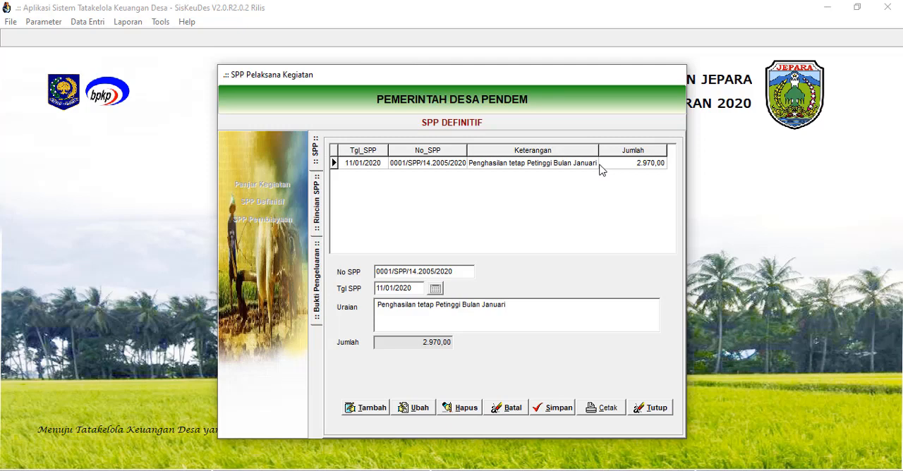
left_click(650, 409)
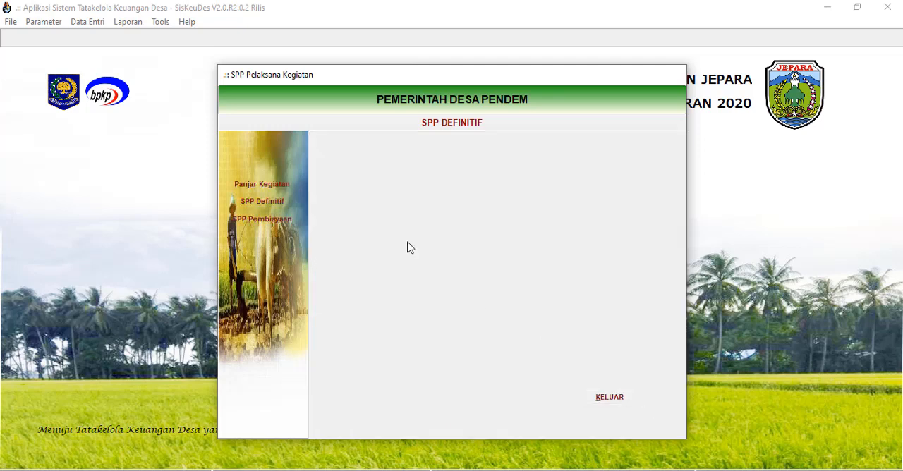
left_click(611, 399)
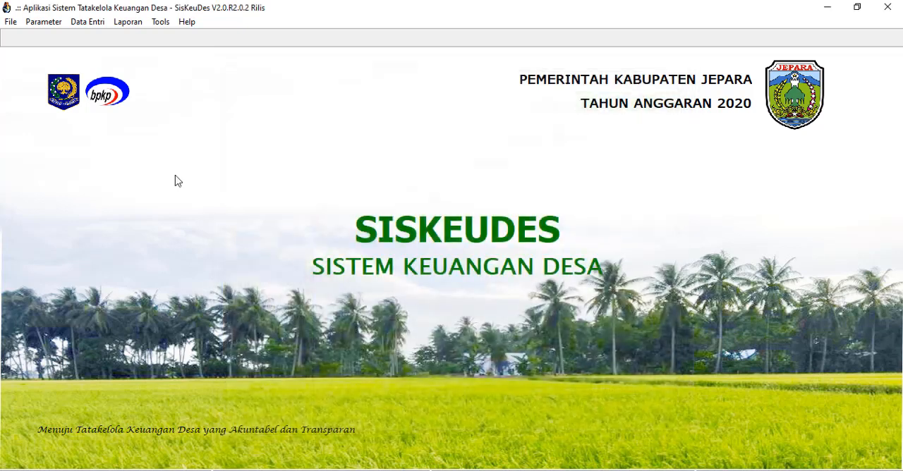
Reopen SPP Kegiatan under Penatausahaan and add a new SPP Definitif with Tgl SPP 11 Januari 2020.
left_click(87, 21)
mouse_move(104, 78)
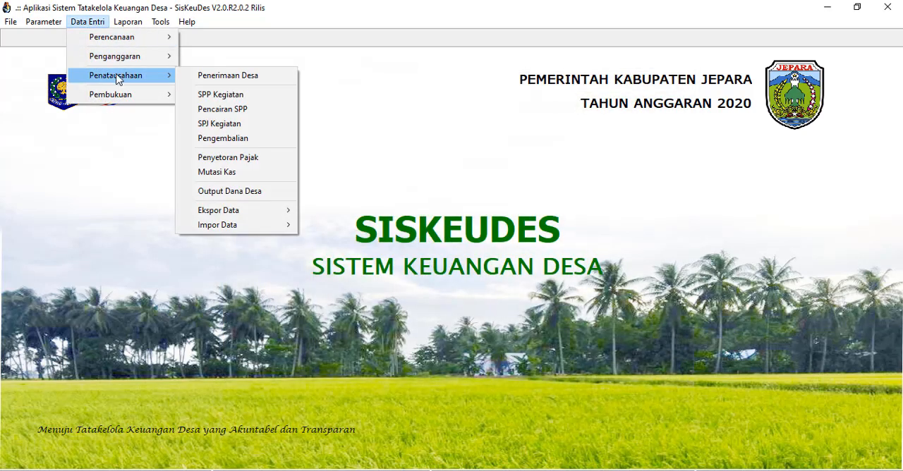
left_click(235, 94)
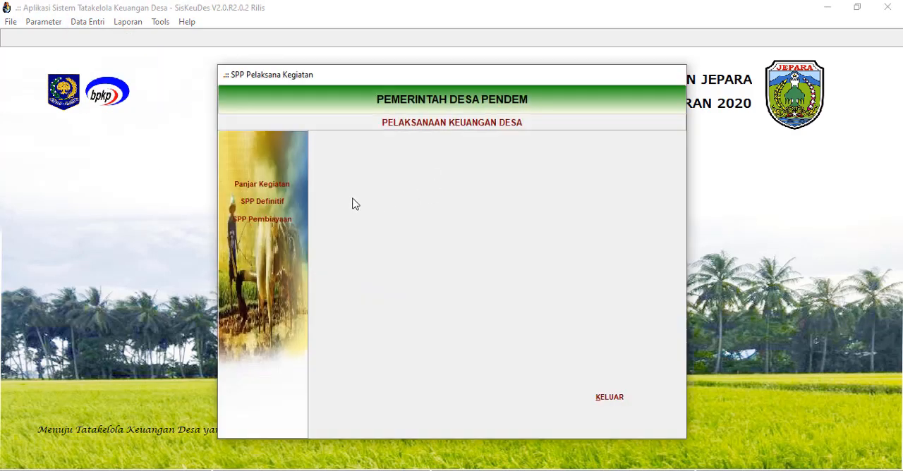
left_click(268, 203)
left_click(361, 409)
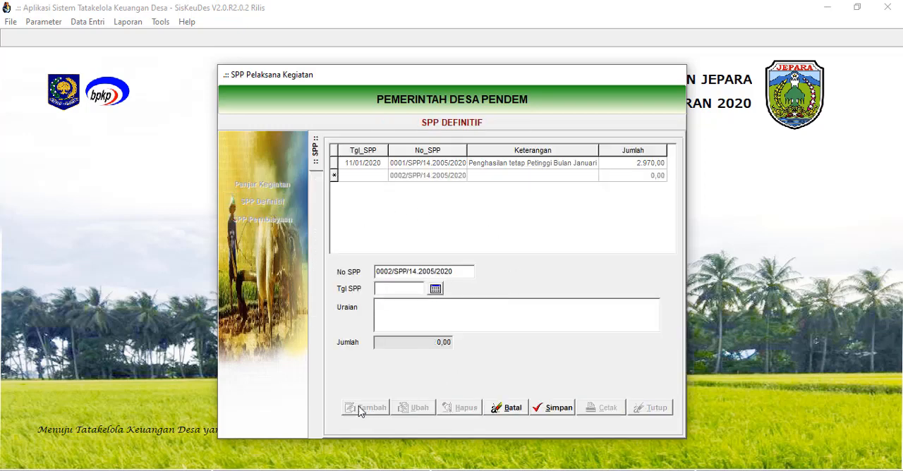
left_click(435, 289)
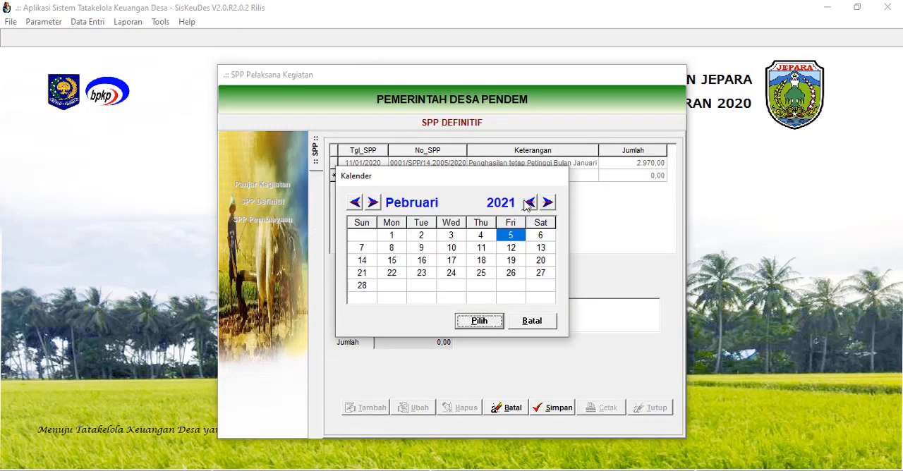
left_click(528, 202)
left_click(358, 203)
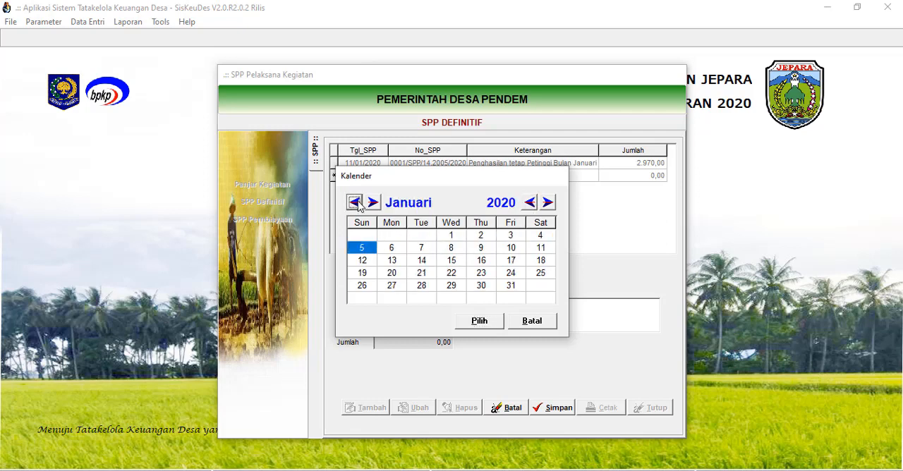
left_click(540, 249)
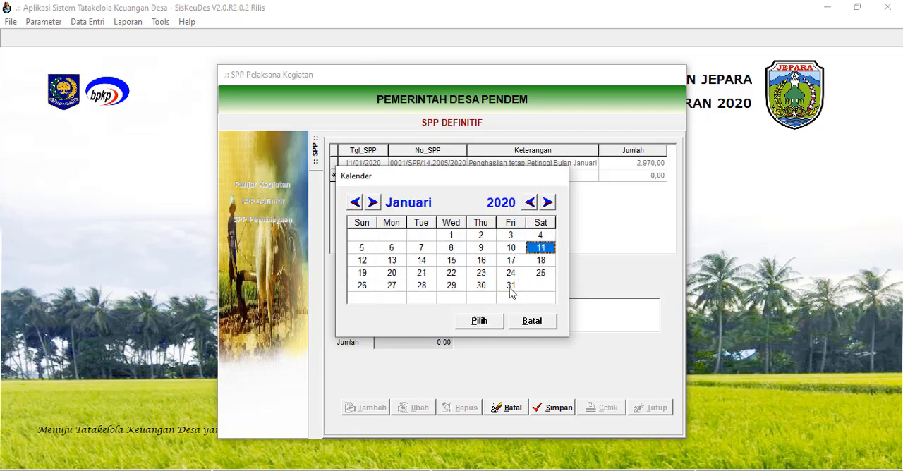
left_click(479, 321)
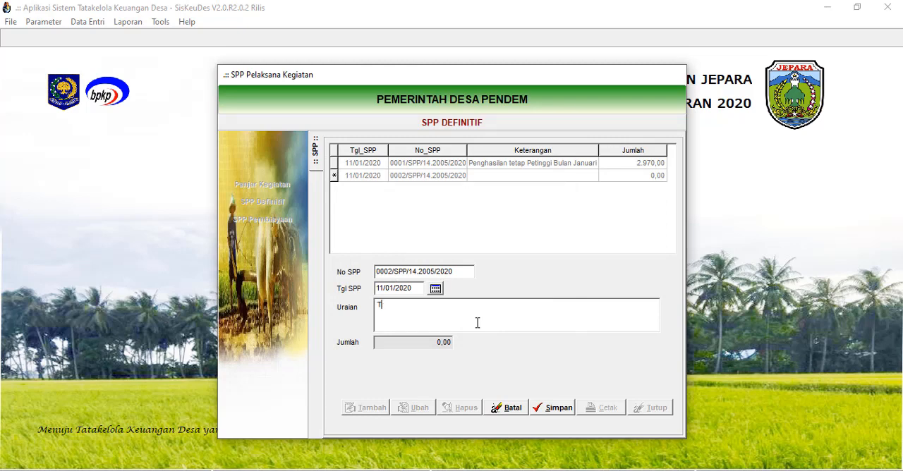
Enter "Tunjangan Kepala Desa" as the new SPP's Uraian and save the SPP.
type("Tunjangan Kepala Desa")
left_click(557, 415)
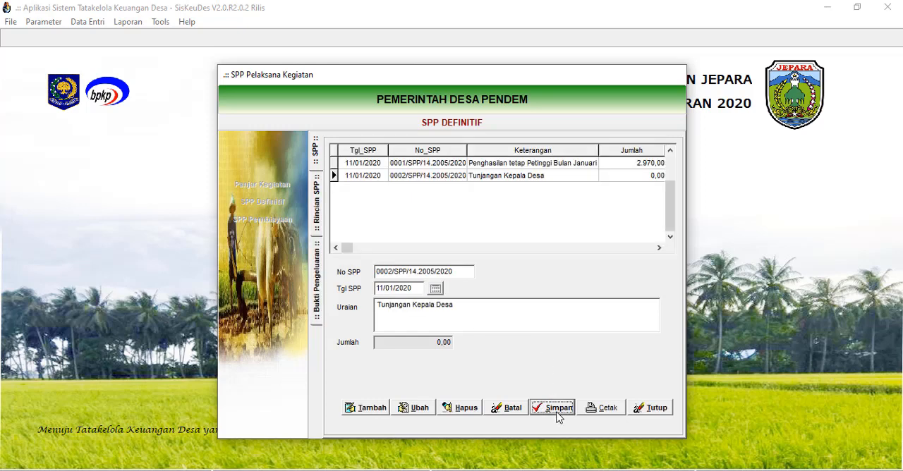
Add the "Tunjangan Kepala Desa" budget line, code 5.1.1.02., as a Rincian of the Tunjangan Kepala Desa SPP and save it.
left_click(524, 181)
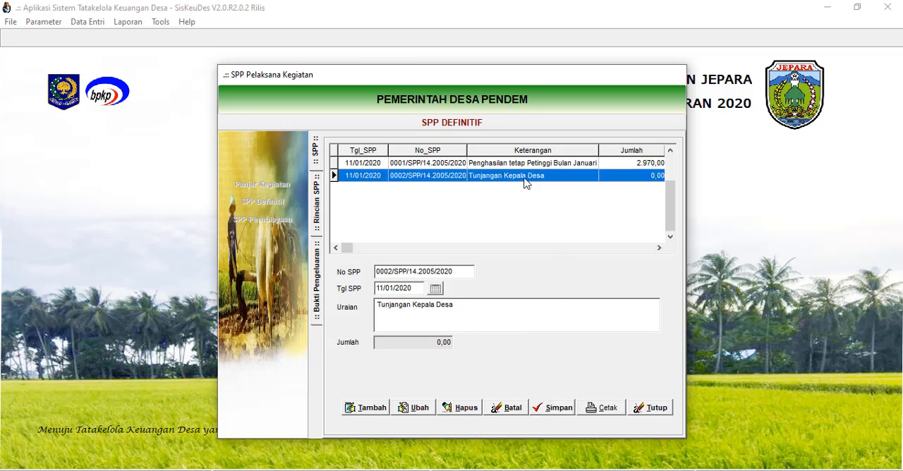
double_click(526, 181)
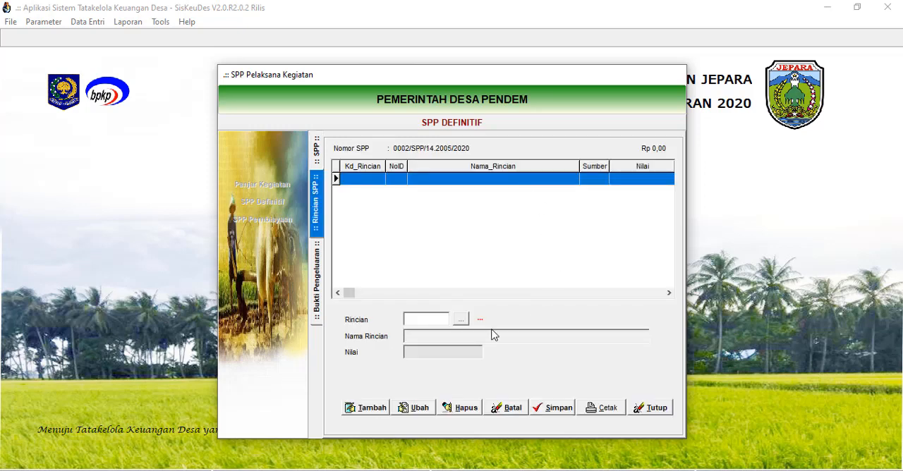
left_click(372, 410)
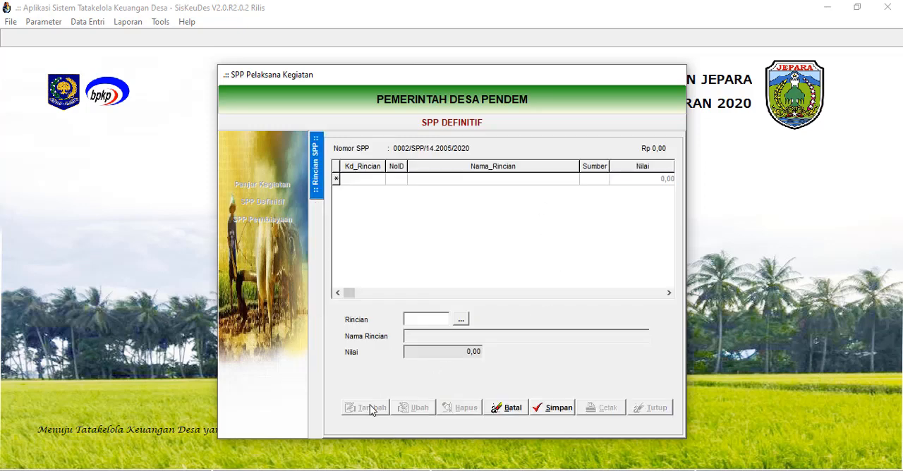
left_click(459, 321)
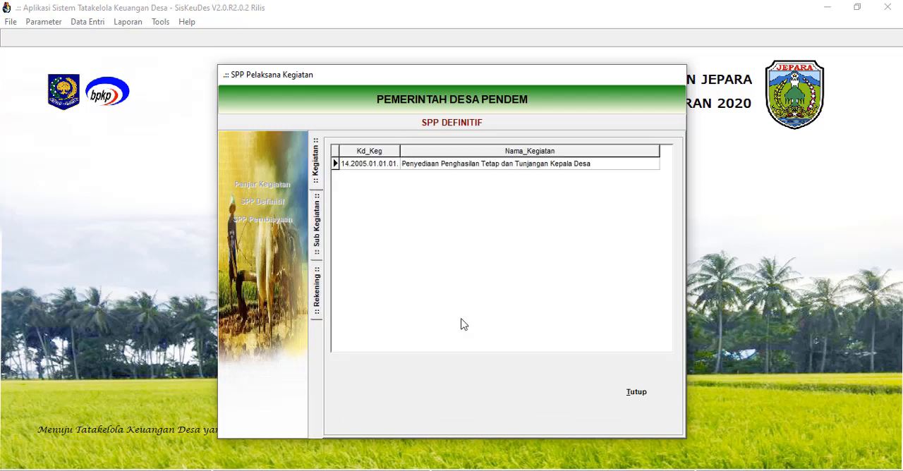
double_click(512, 167)
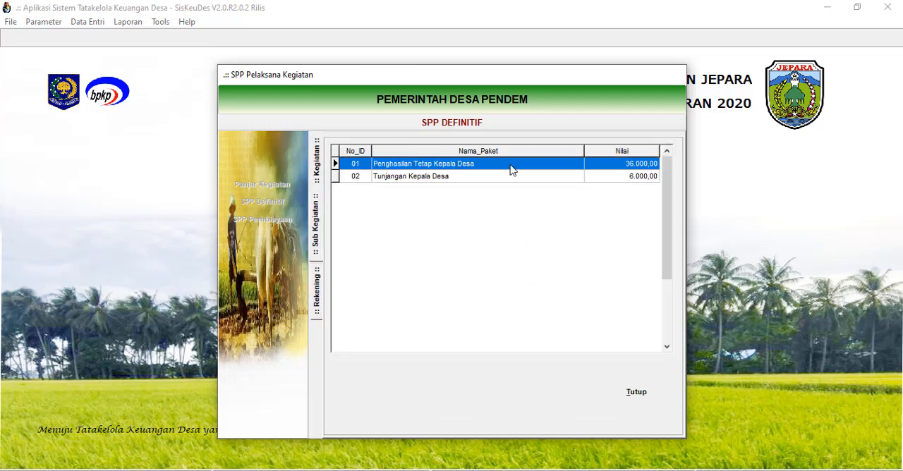
left_click(466, 177)
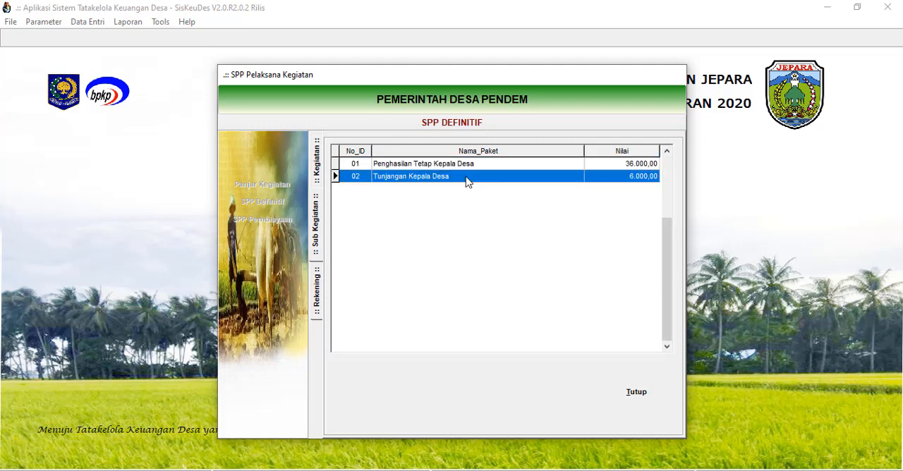
double_click(466, 176)
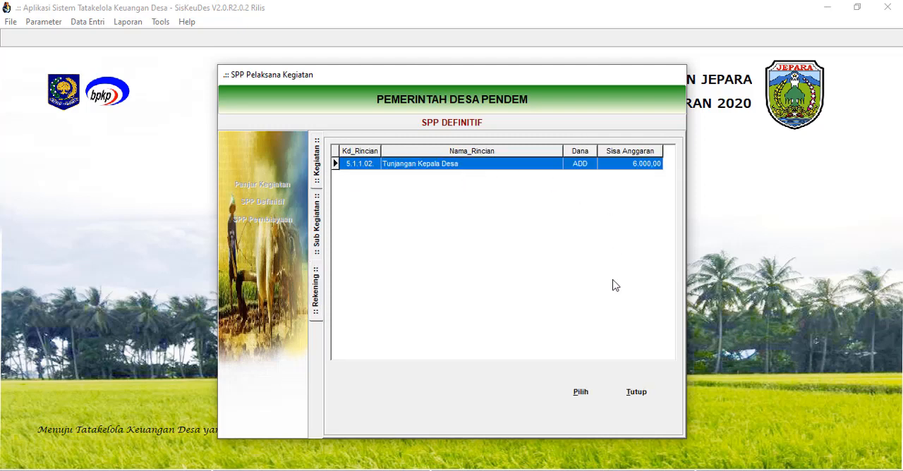
left_click(581, 393)
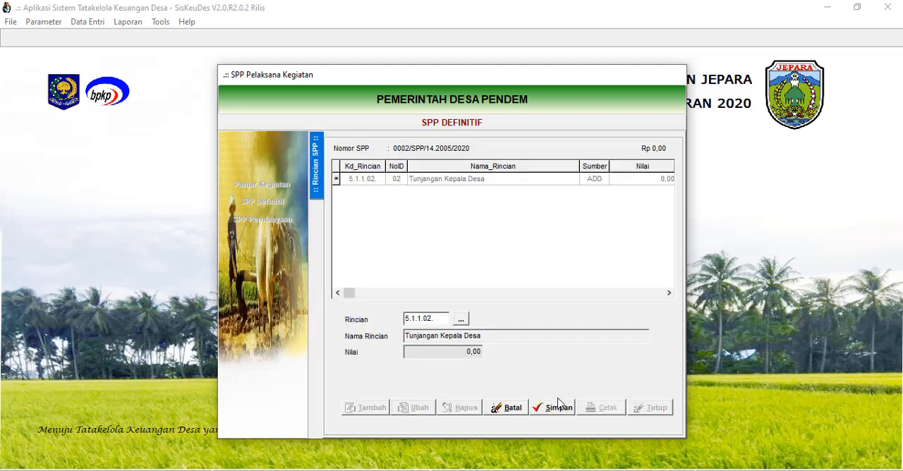
left_click(558, 408)
Add a new Bukti Pengeluaran for the Tunjangan Kepala Desa line with Tgl Bukti 11 Januari 2020.
double_click(482, 181)
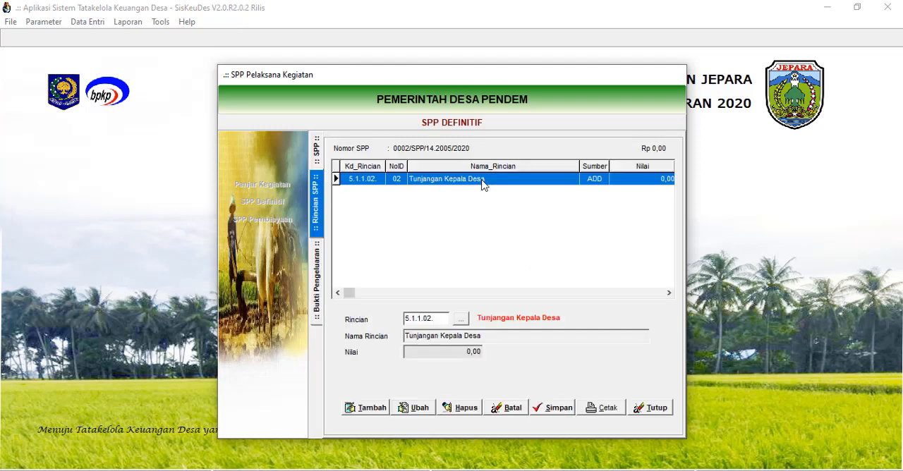
left_click(367, 410)
left_click(440, 309)
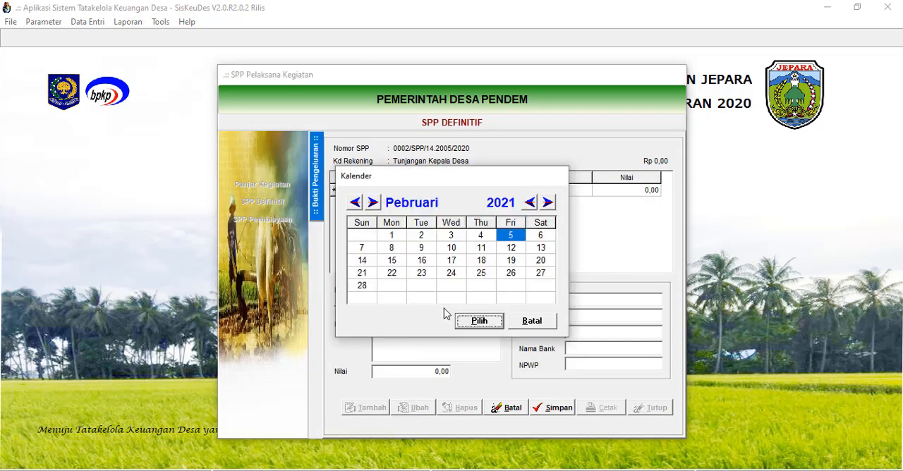
left_click(529, 203)
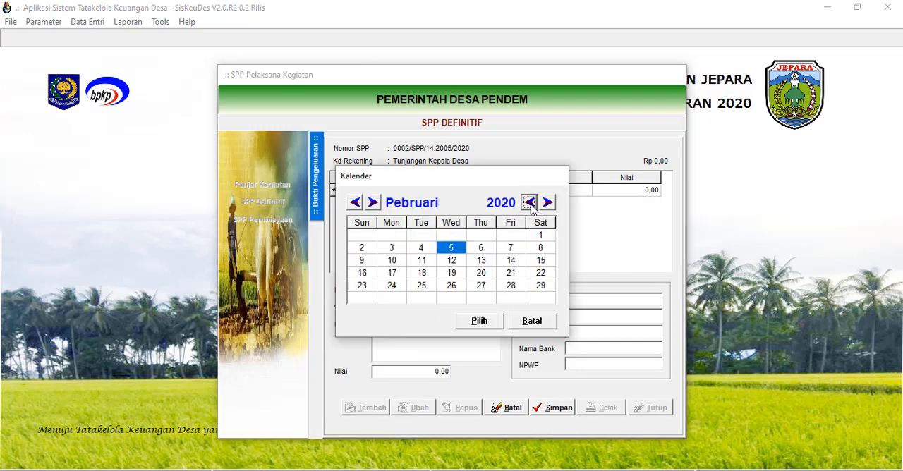
left_click(355, 203)
left_click(542, 247)
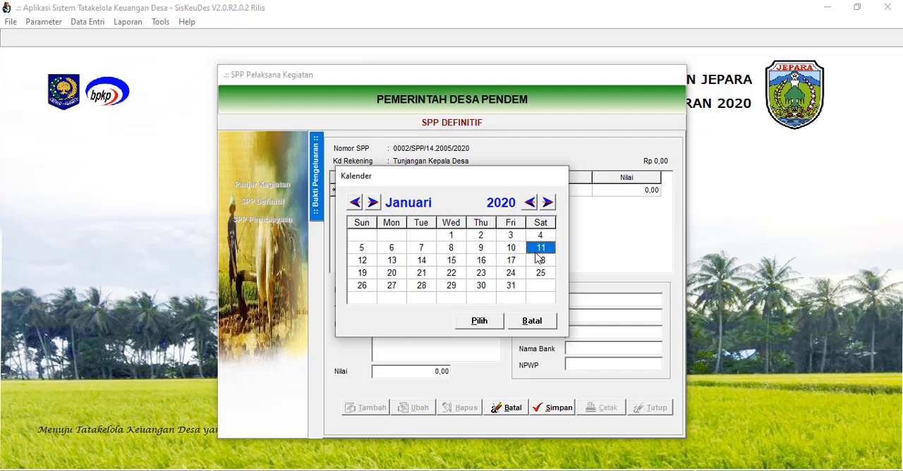
left_click(480, 322)
Enter "Tunjangan Kepala Desa" as the receipt's Uraian and fill in the Penerima's name and address.
left_click(425, 353)
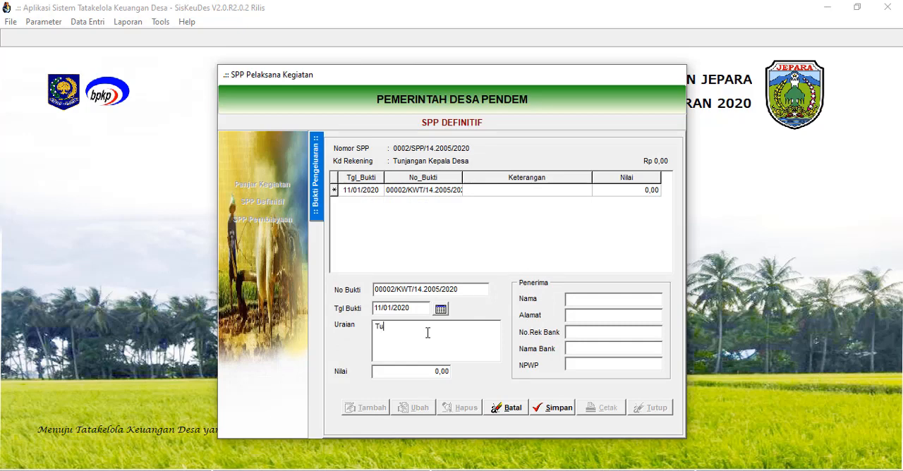
type("Tunjangan Kepala Desa")
left_click(586, 300)
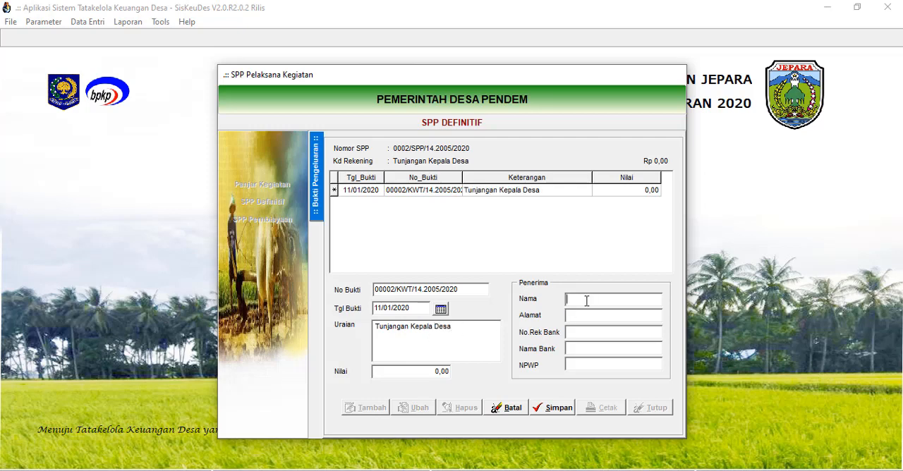
left_click(589, 315)
type("Ds. Pendem")
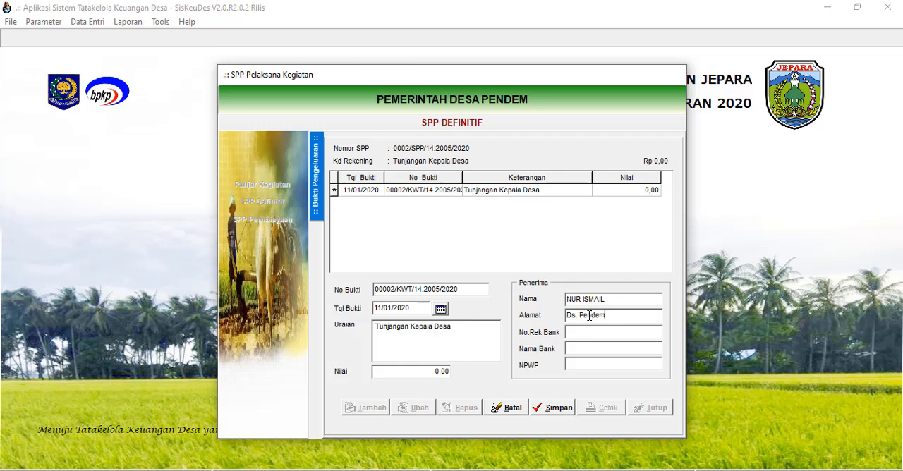
Set the receipt's Nilai to 500,00 and save the Bukti Pengeluaran.
left_click(423, 374)
left_click(437, 343)
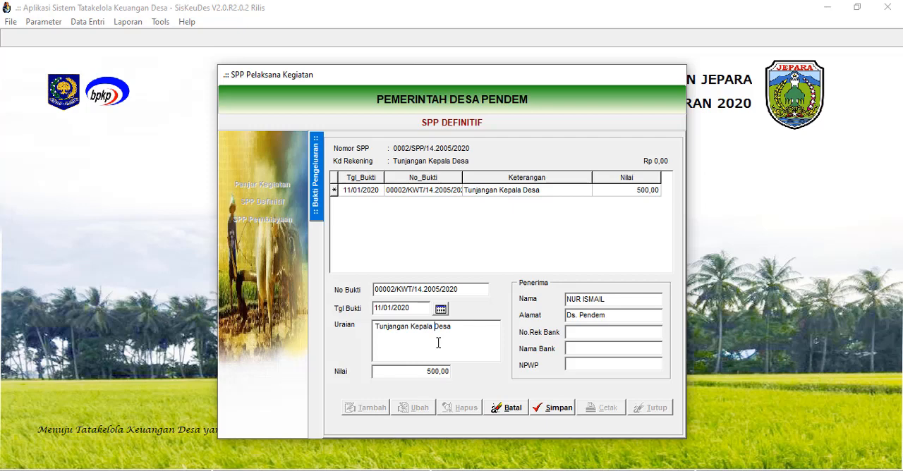
left_click(553, 409)
Print the saved Bukti Pengeluaran from its preview using Microsoft Print to PDF.
left_click(594, 411)
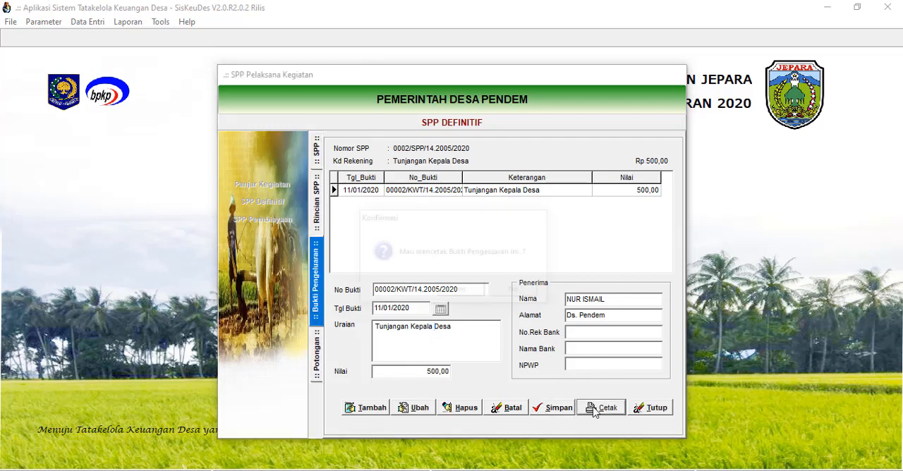
left_click(447, 291)
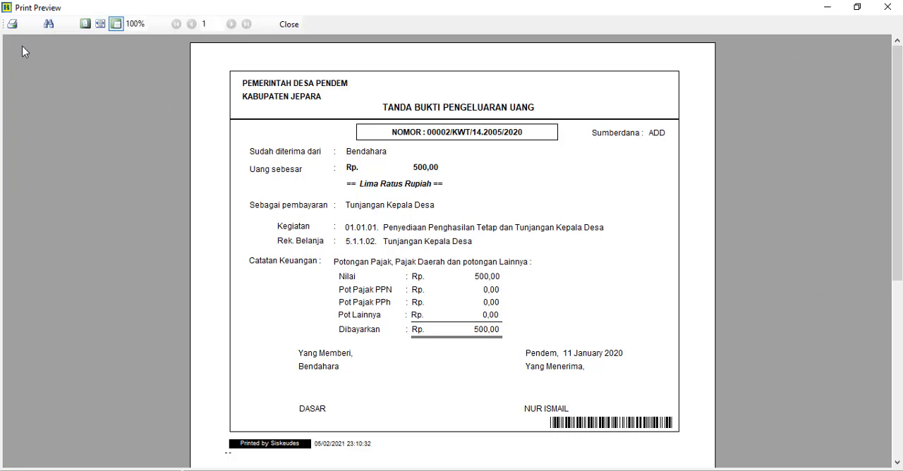
left_click(12, 23)
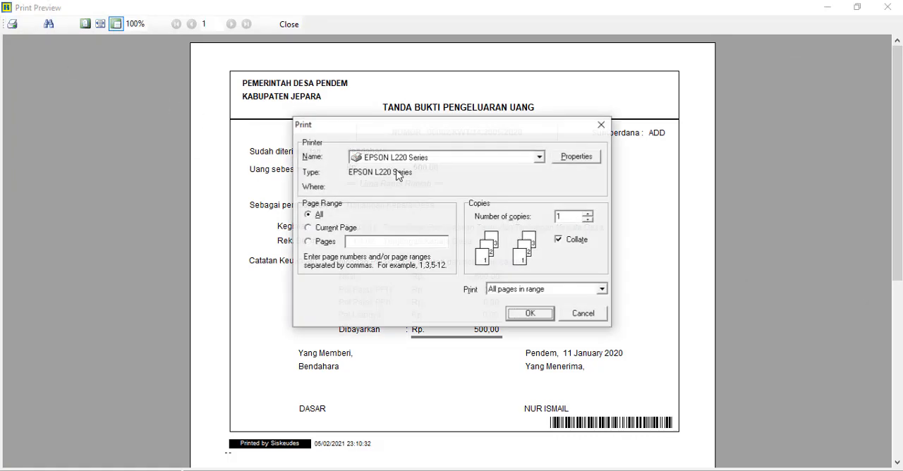
left_click(541, 158)
left_click(452, 214)
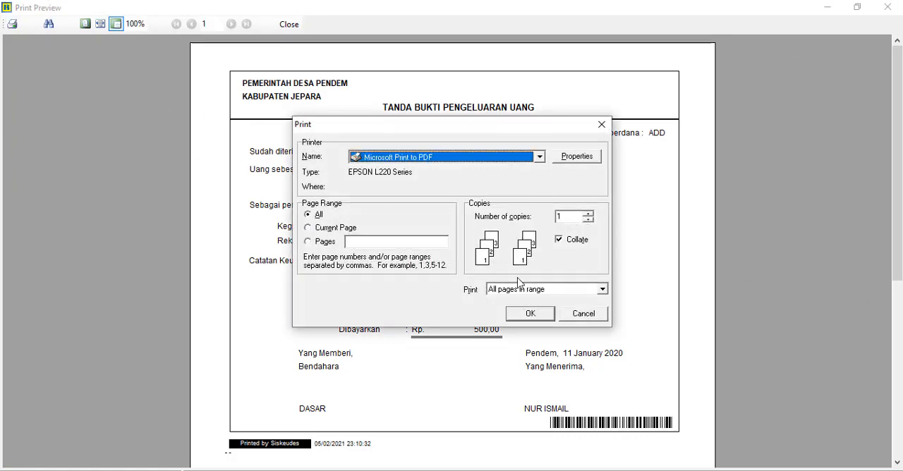
left_click(529, 313)
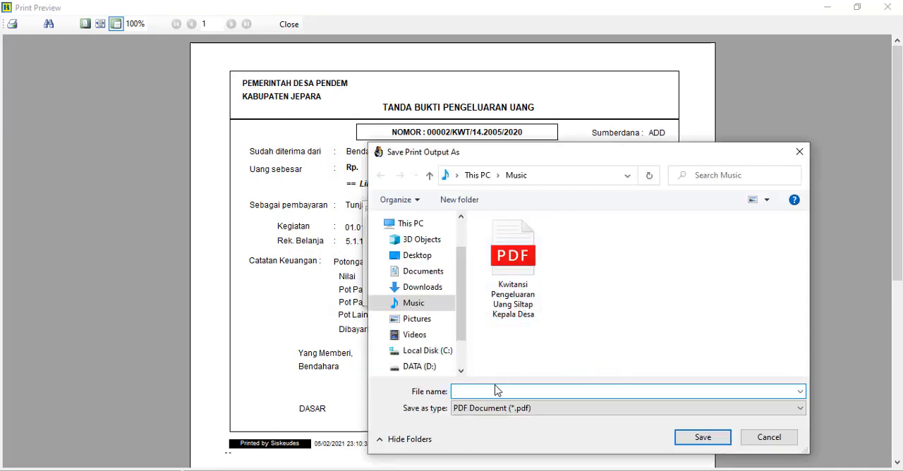
Save the PDF in the Music folder as "kwitansi Pengeluaran Tunjangan Kepala Desa Januari" and close the print preview.
type("Kwit")
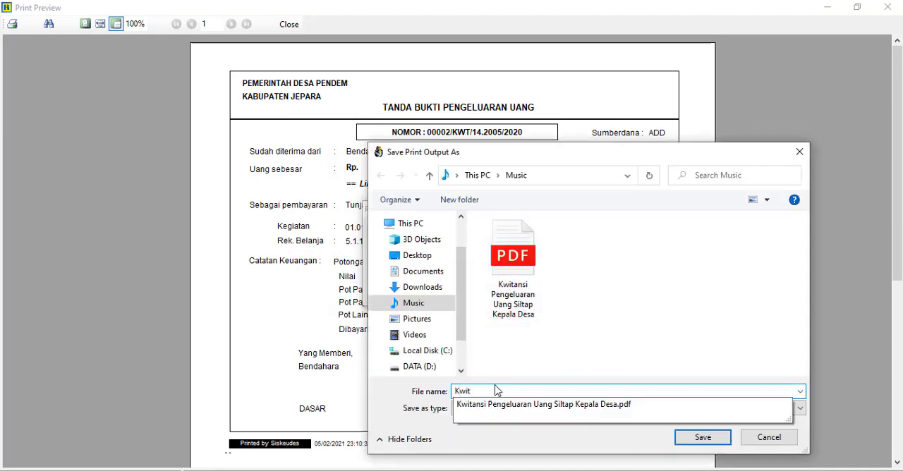
type("a")
key("BackSpace")
key("BackSpace")
key("BackSpace")
key("BackSpace")
key("BackSpace")
key("BackSpace")
key("BackSpace")
key("BackSpace")
key("BackSpace")
key("BackSpace")
key("BackSpace")
key("BackSpace")
key("BackSpace")
key("BackSpace")
key("BackSpace")
key("BackSpace")
key("BackSpace")
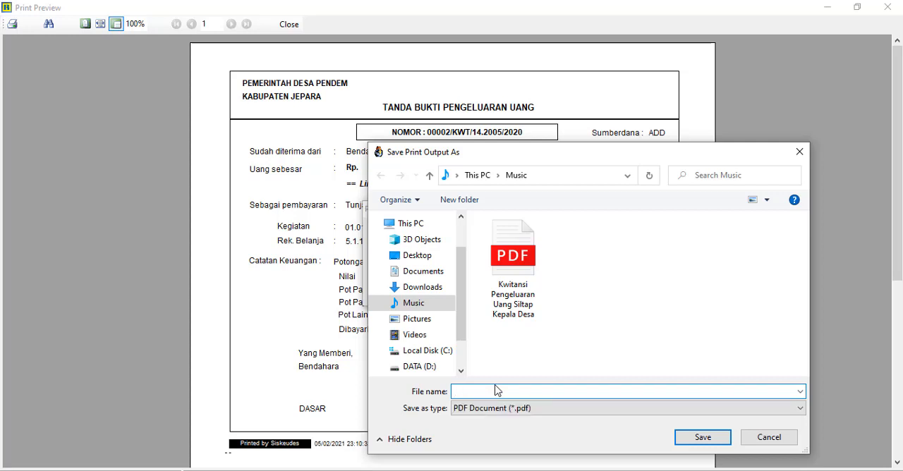
type("kwitansi P")
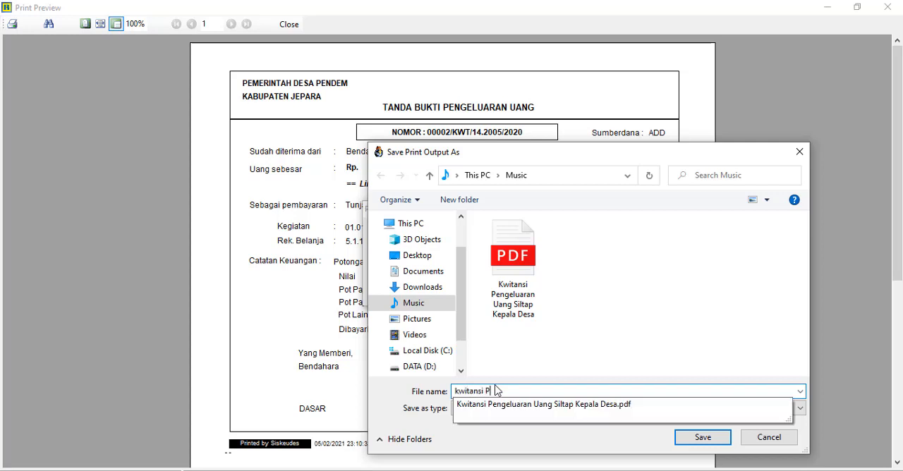
type("engeluaran Tunjan")
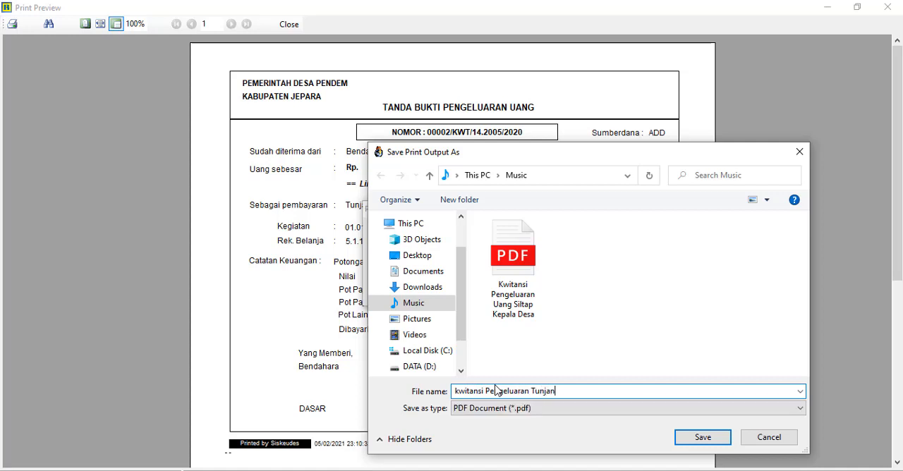
type("gan Kepala Desa Januari")
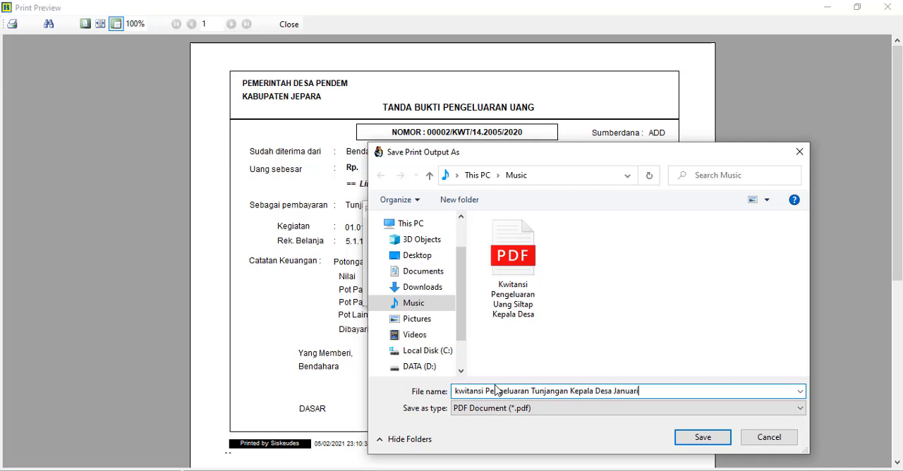
left_click(681, 437)
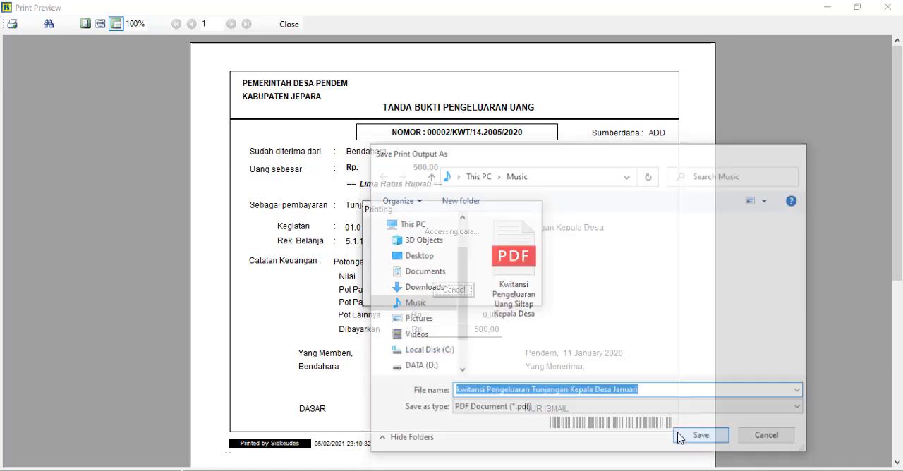
left_click(296, 28)
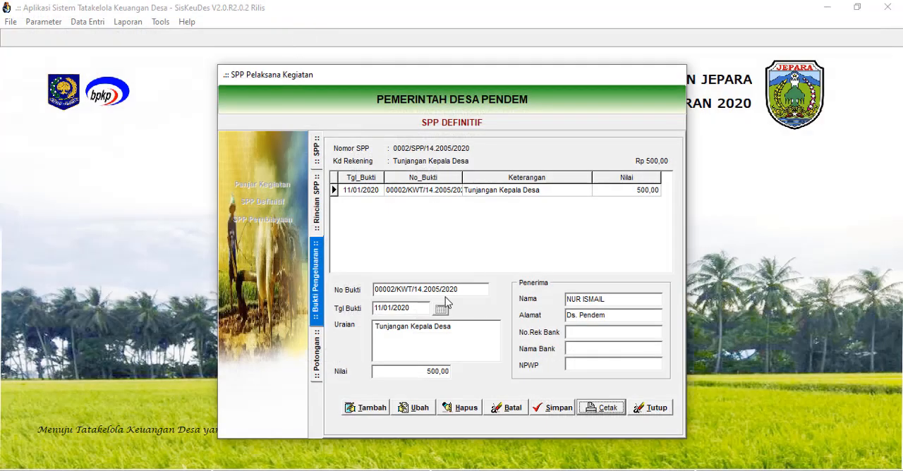
Exit the SPP form and open Bukti Pencairan in Pencairan SPP under Penatausahaan.
left_click(649, 407)
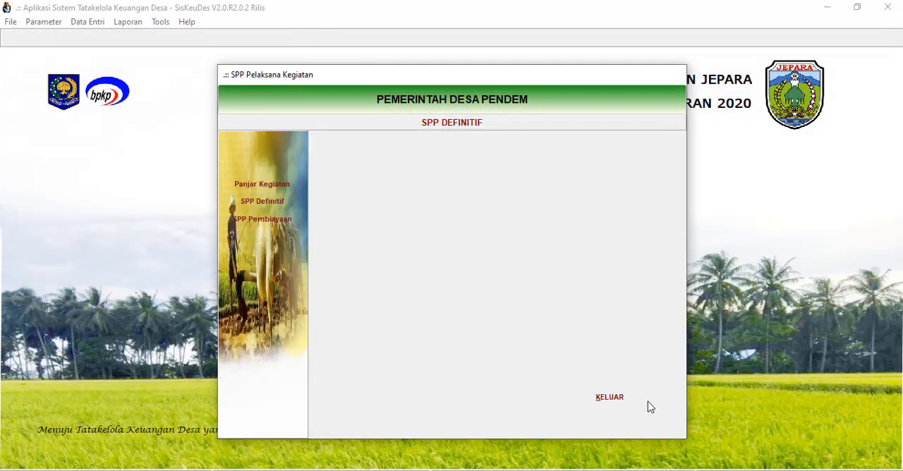
left_click(608, 399)
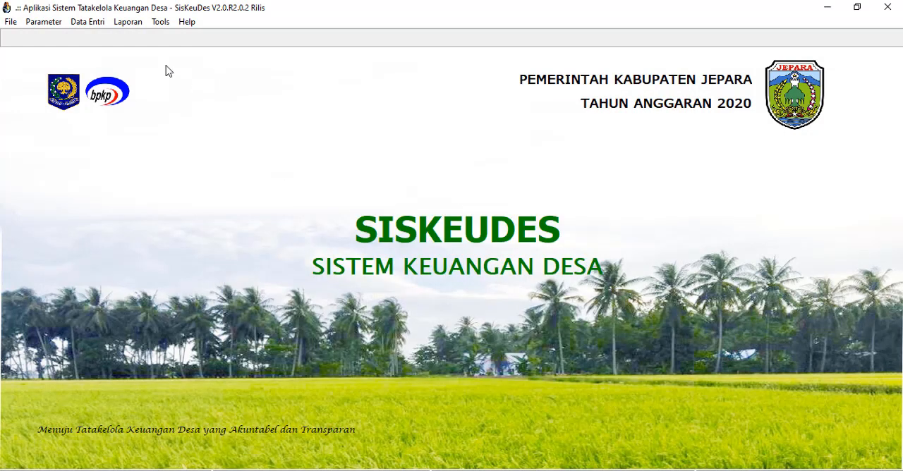
left_click(91, 24)
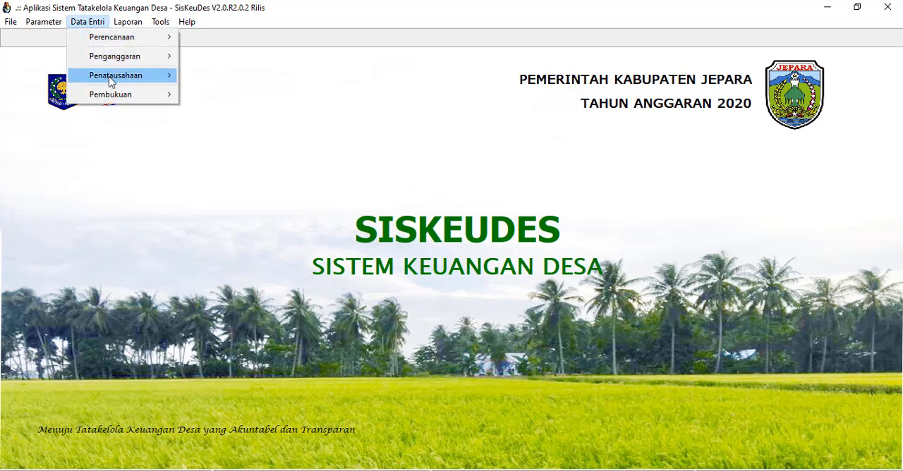
mouse_move(111, 82)
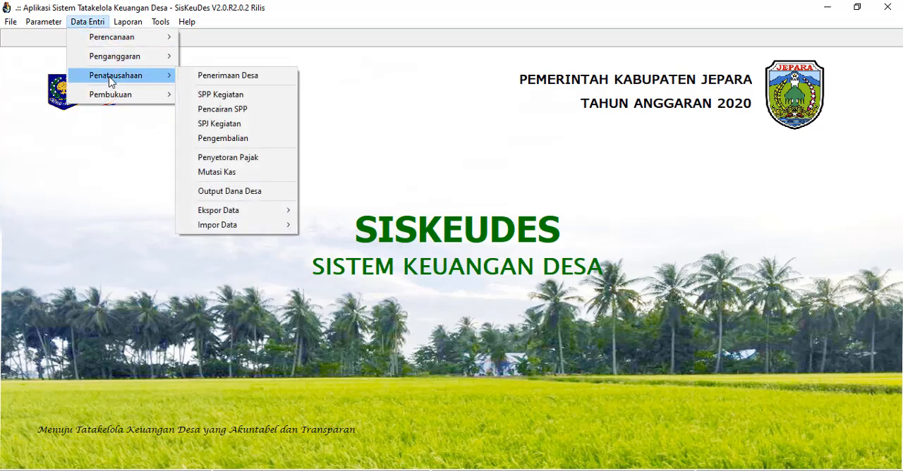
left_click(240, 112)
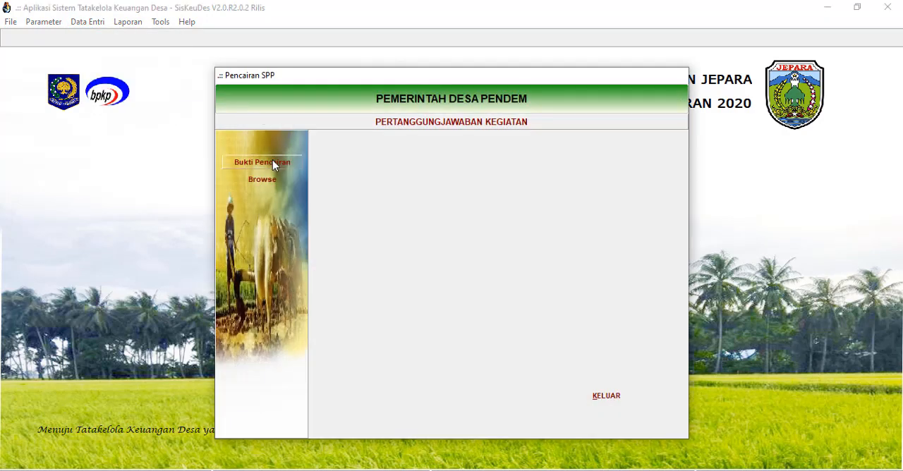
left_click(267, 164)
Add and save a Bukti Pencairan for the SPP "Penghasilan tetap Petinggi Bulan Januari" with Tgl Bayar 11/01/2020.
left_click(542, 165)
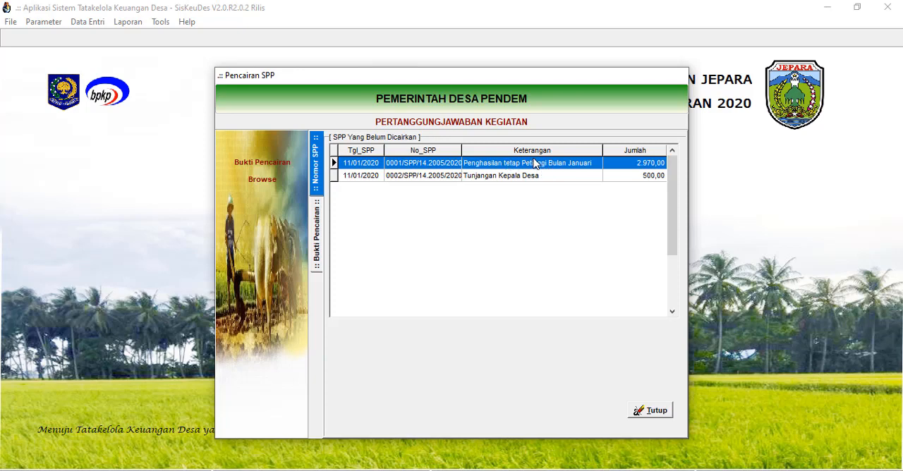
double_click(537, 167)
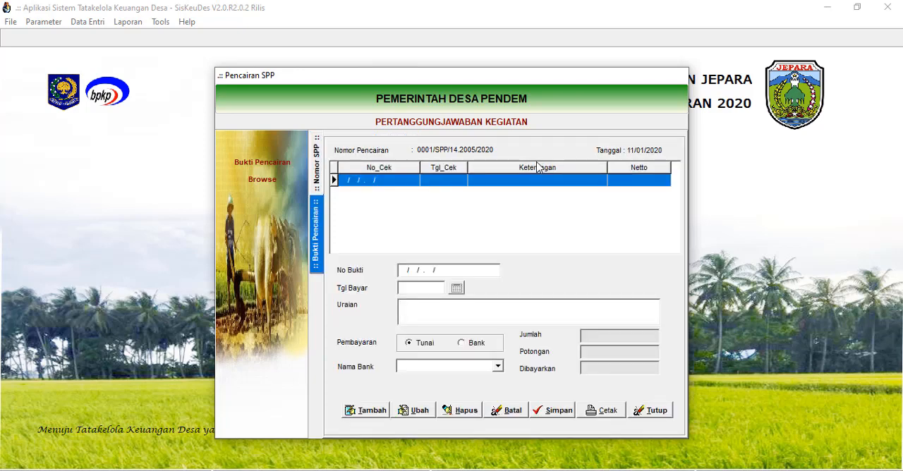
left_click(369, 411)
left_click(457, 288)
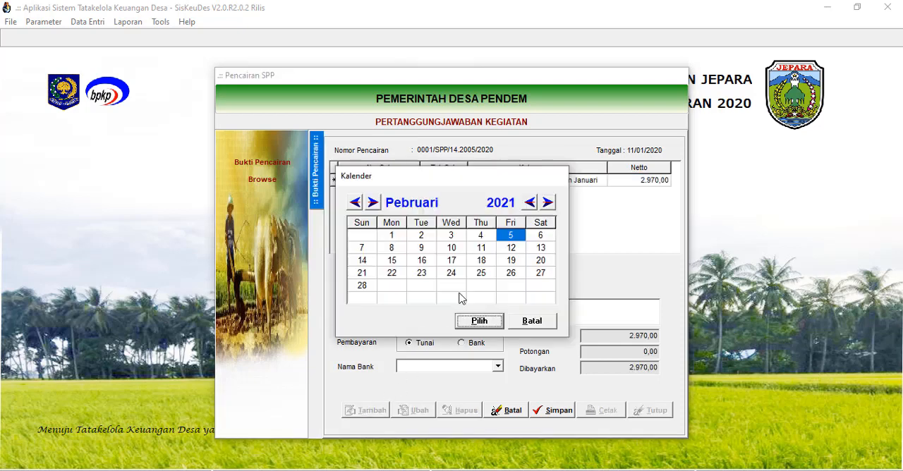
left_click(529, 203)
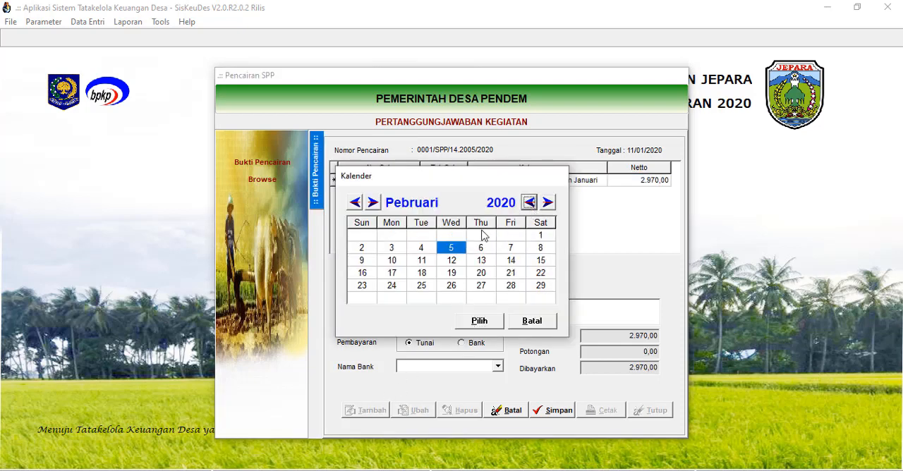
left_click(355, 203)
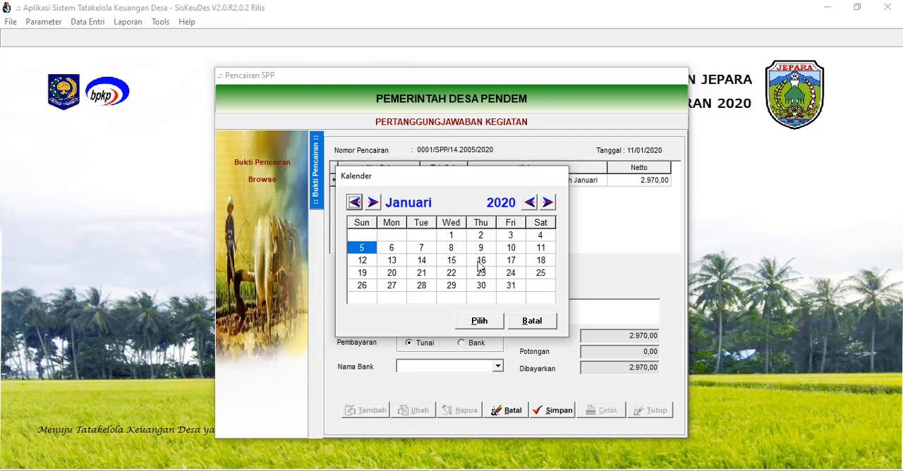
left_click(542, 251)
left_click(486, 322)
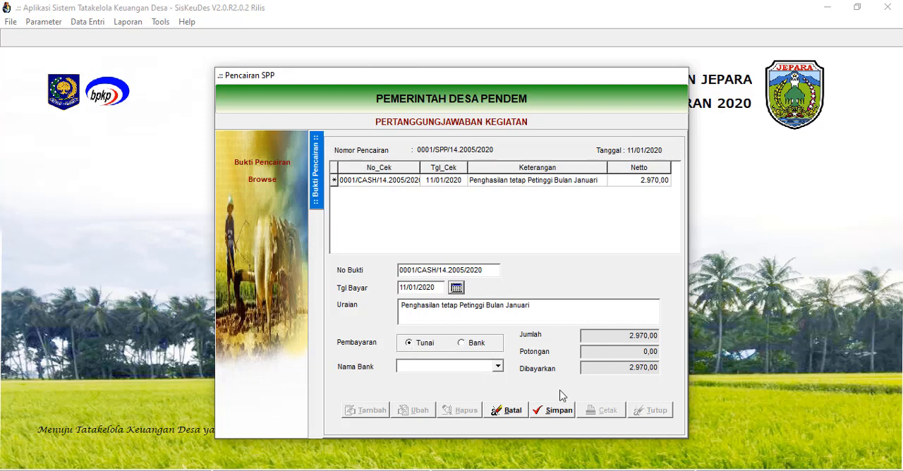
left_click(558, 411)
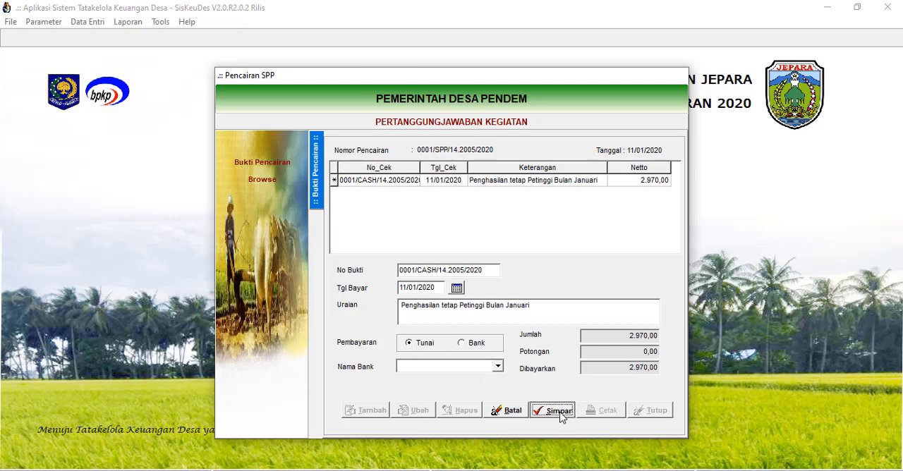
Review the print preview of the Bukti Pencairan for Penghasilan tetap Petinggi, closing the preview and the entry form.
left_click(603, 411)
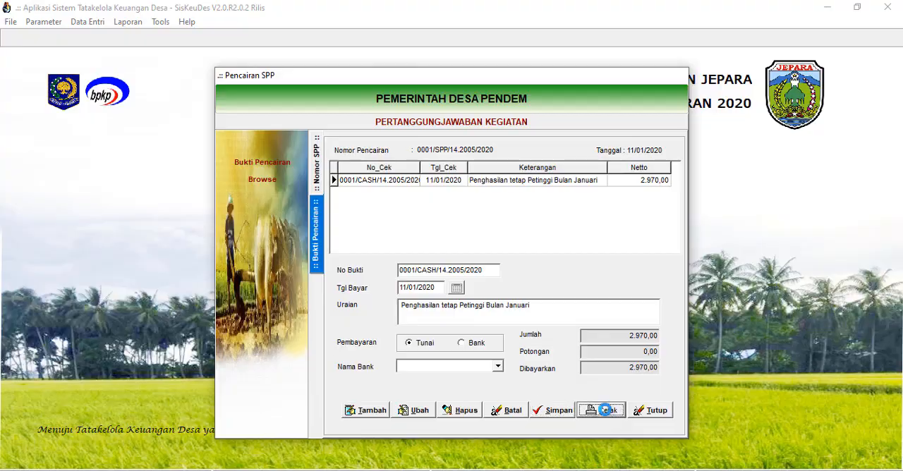
scroll(570, 389, "down", 2)
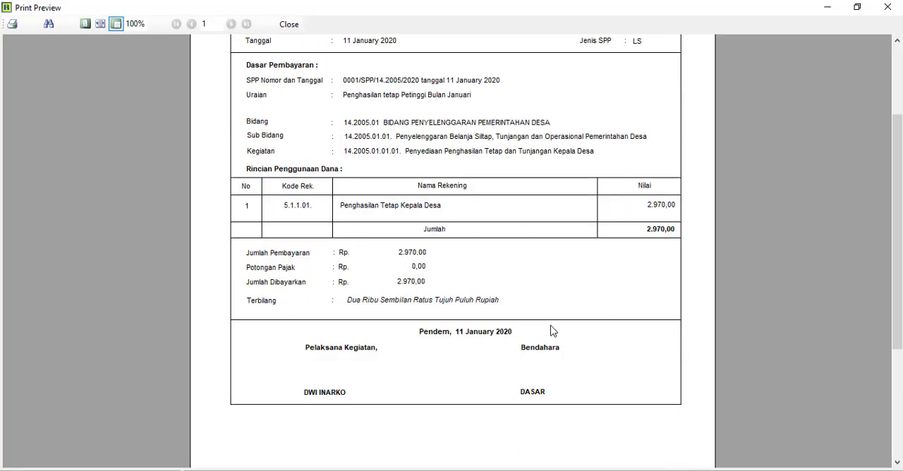
scroll(552, 340, "up", 2)
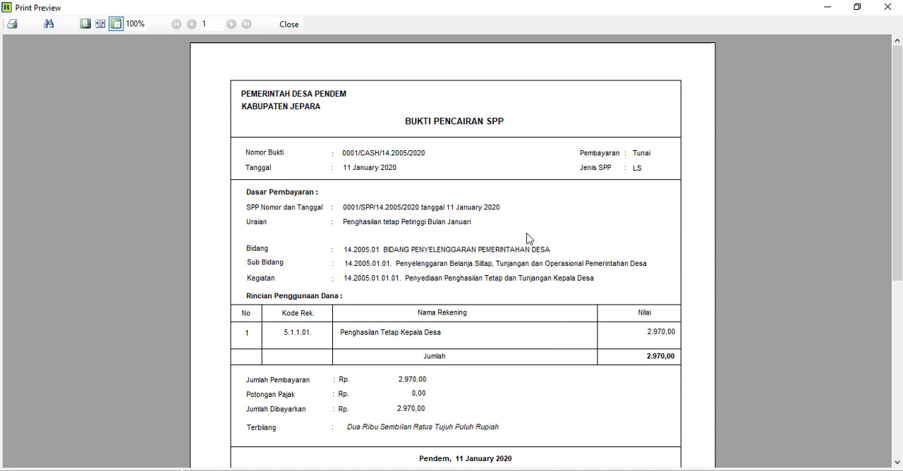
scroll(379, 265, "down", 1)
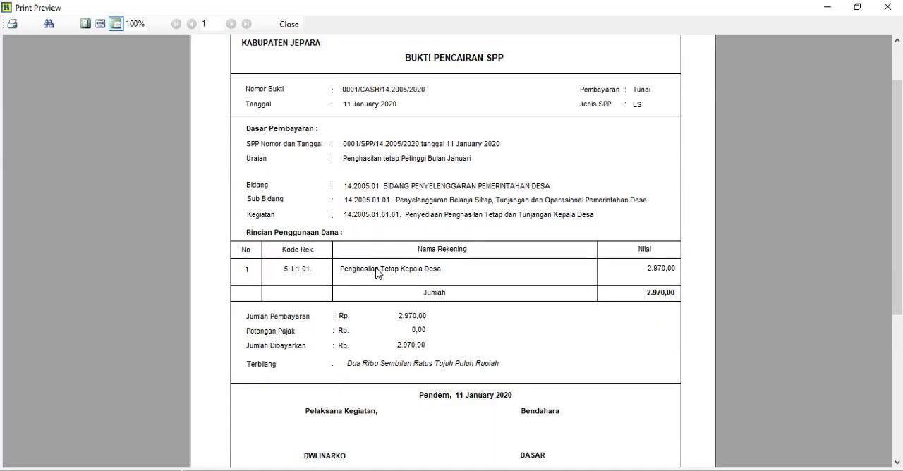
left_click(289, 27)
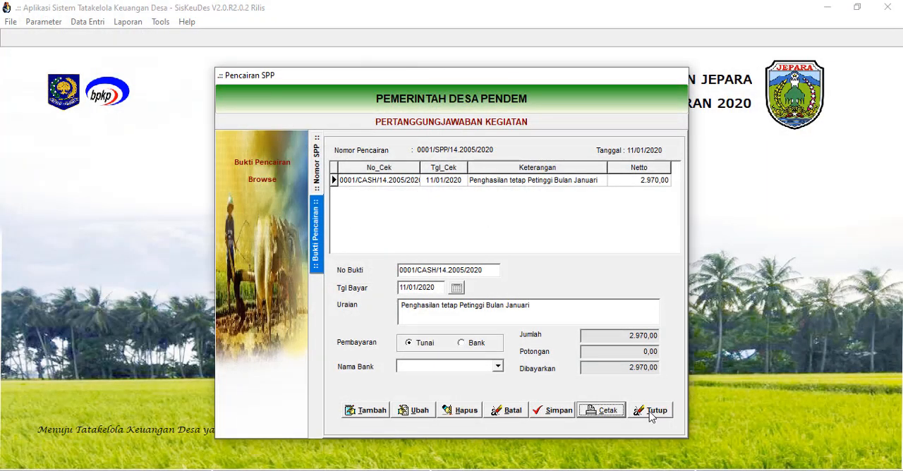
left_click(650, 412)
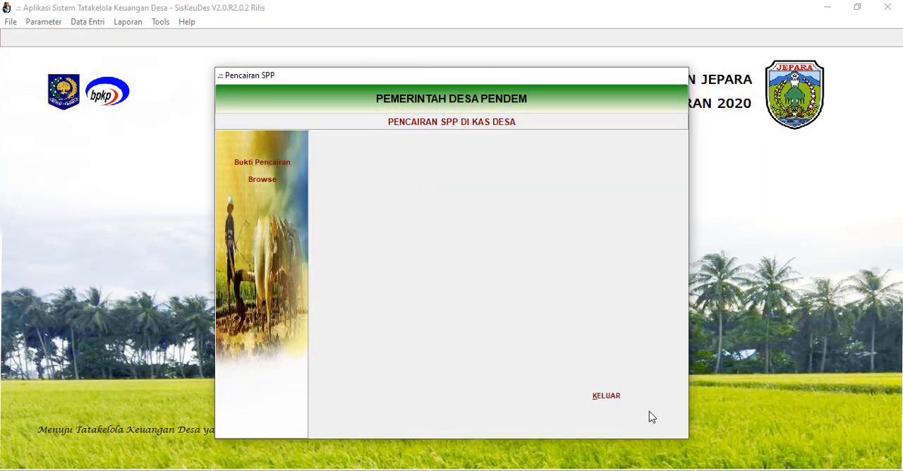
Check the lists of SPPs not yet disbursed and already disbursed in Pencairan SPP.
left_click(282, 162)
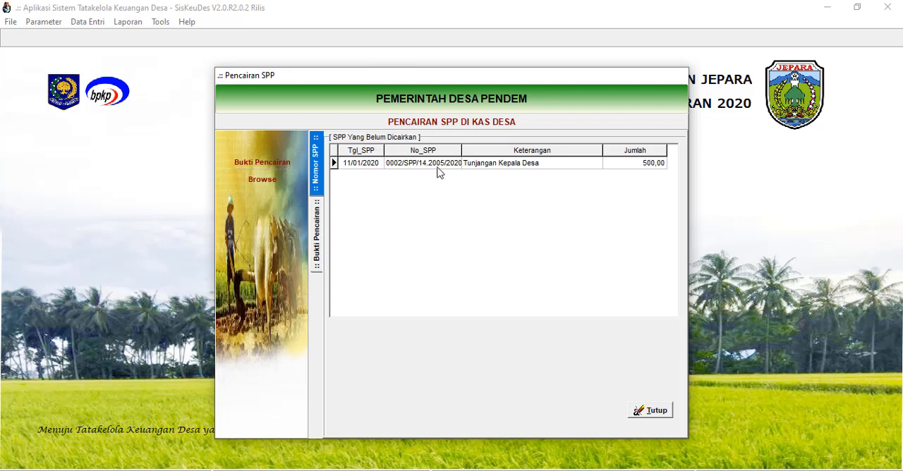
left_click(271, 179)
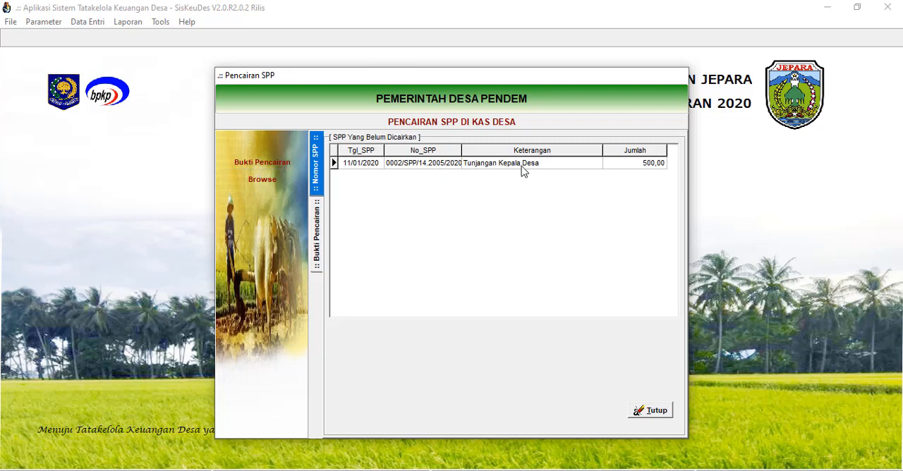
left_click(267, 179)
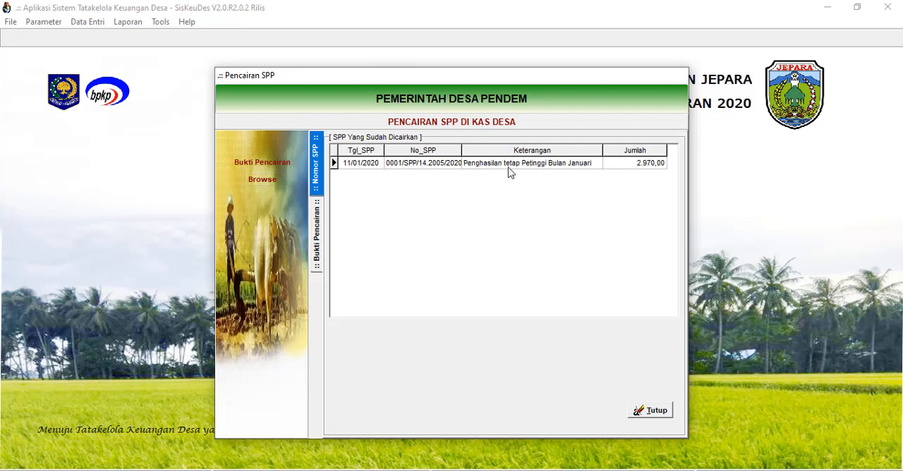
left_click(273, 165)
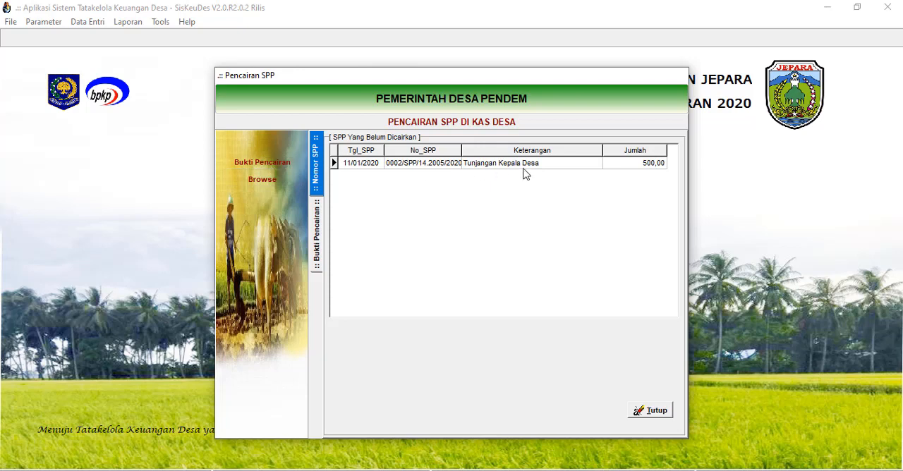
Add and save a Bukti Pencairan for the SPP "Tunjangan Kepala Desa" with Tgl Bayar 11/01/2020.
left_click(524, 165)
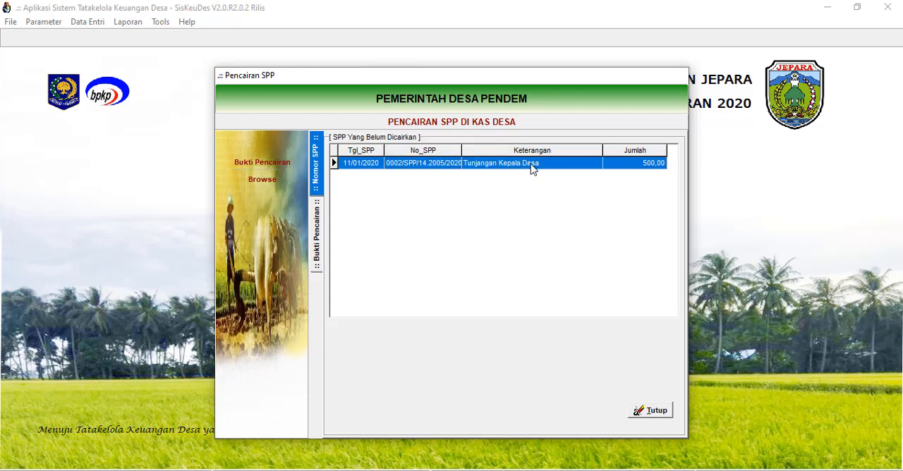
double_click(532, 168)
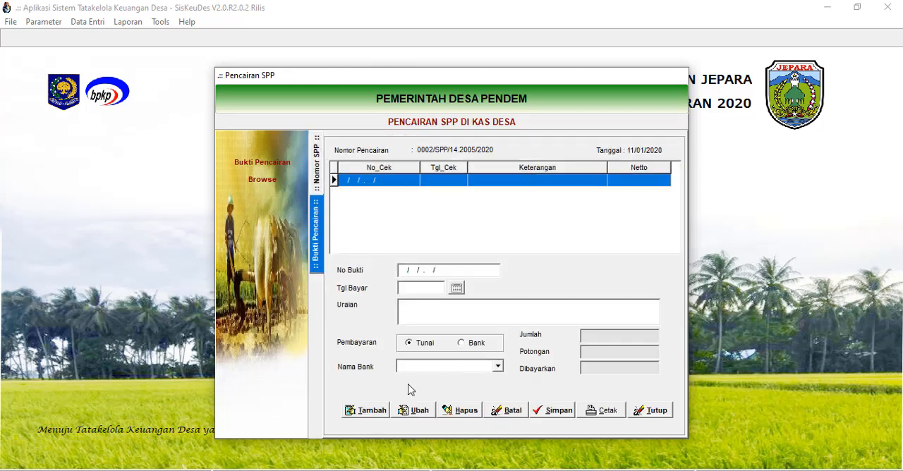
left_click(367, 410)
left_click(456, 289)
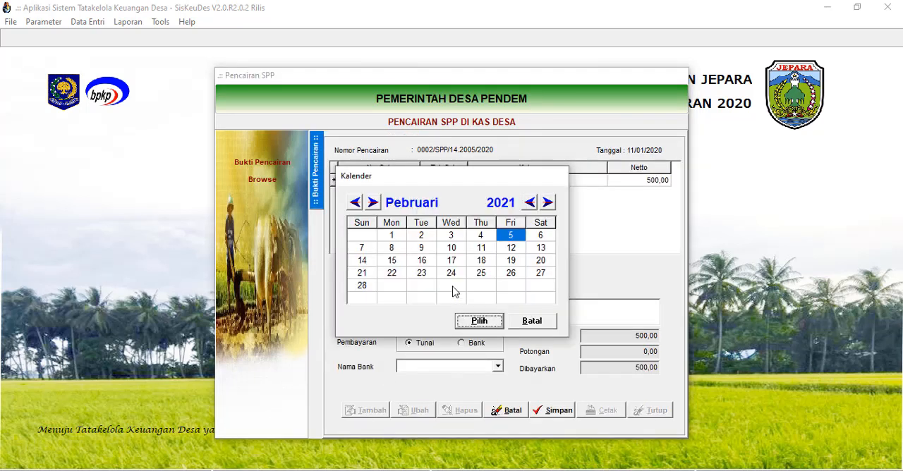
left_click(529, 203)
left_click(355, 203)
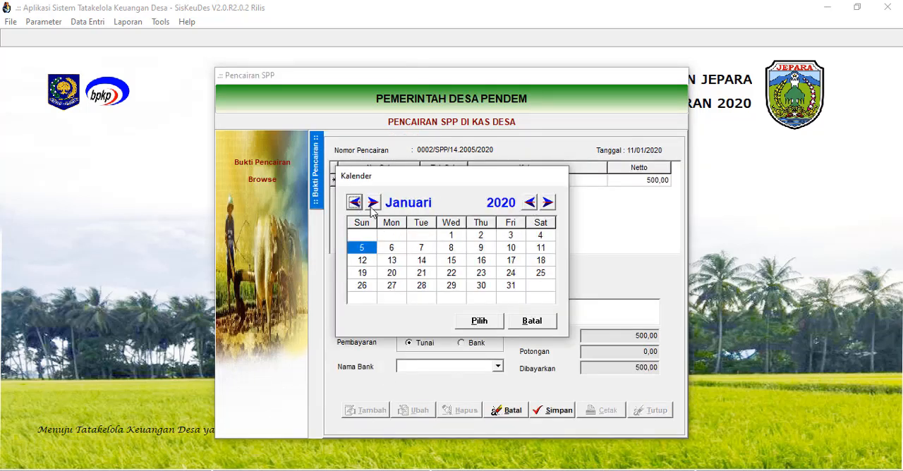
left_click(541, 248)
left_click(480, 321)
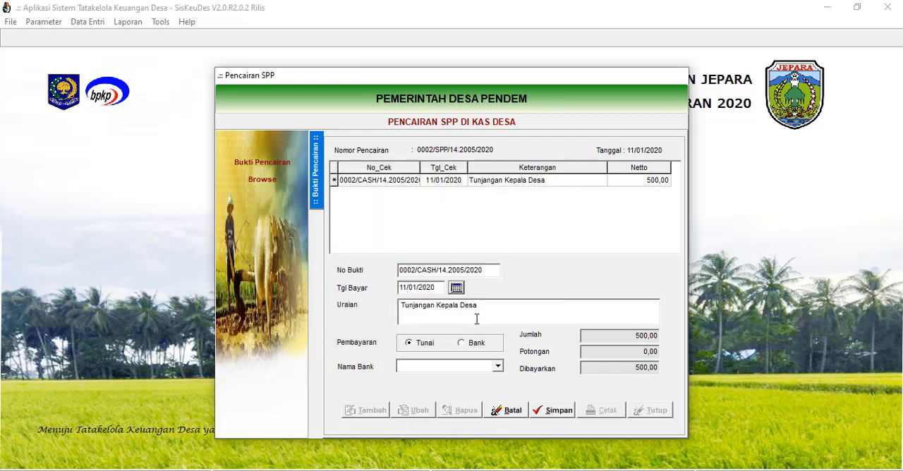
left_click(556, 412)
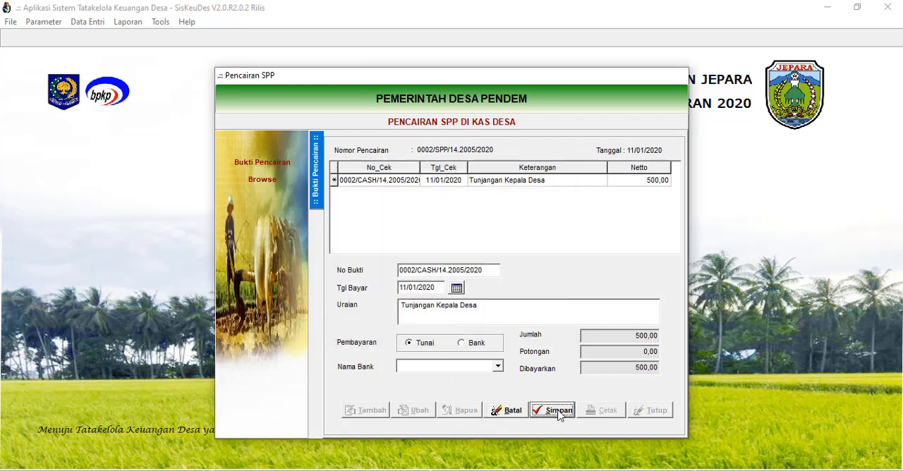
Check the print preview of the Tunjangan Kepala Desa Bukti Pencairan and exit Pencairan SPP.
left_click(594, 411)
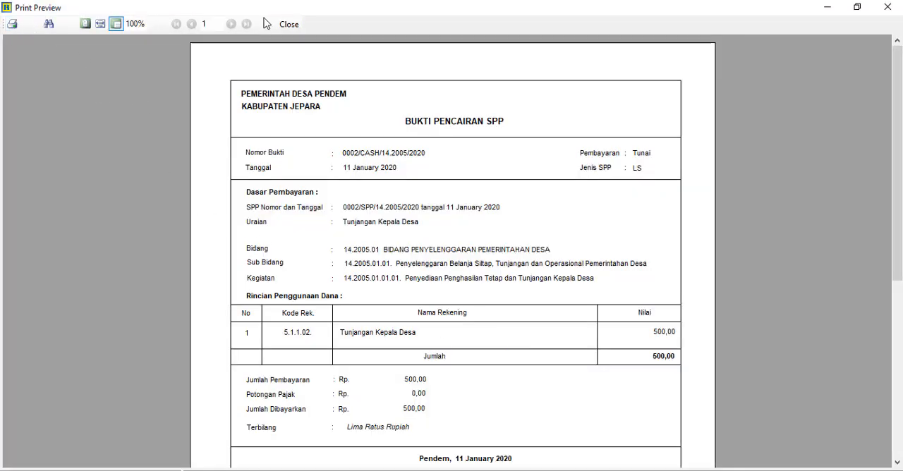
left_click(289, 25)
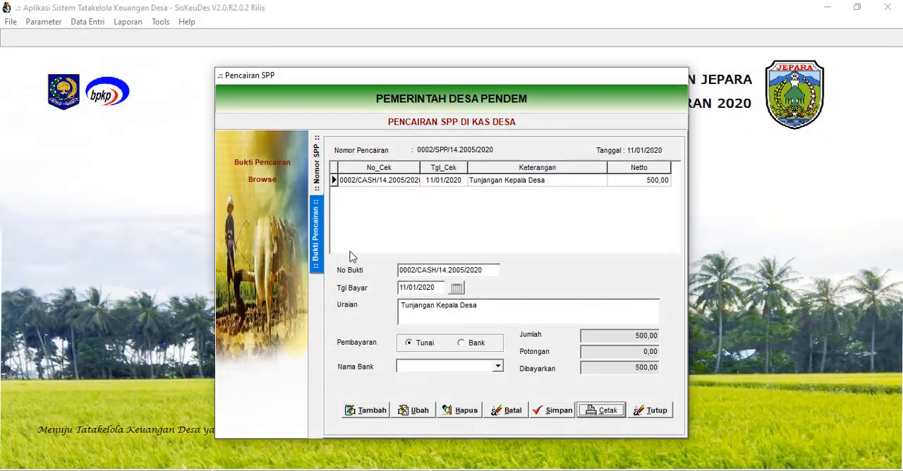
left_click(656, 412)
left_click(608, 396)
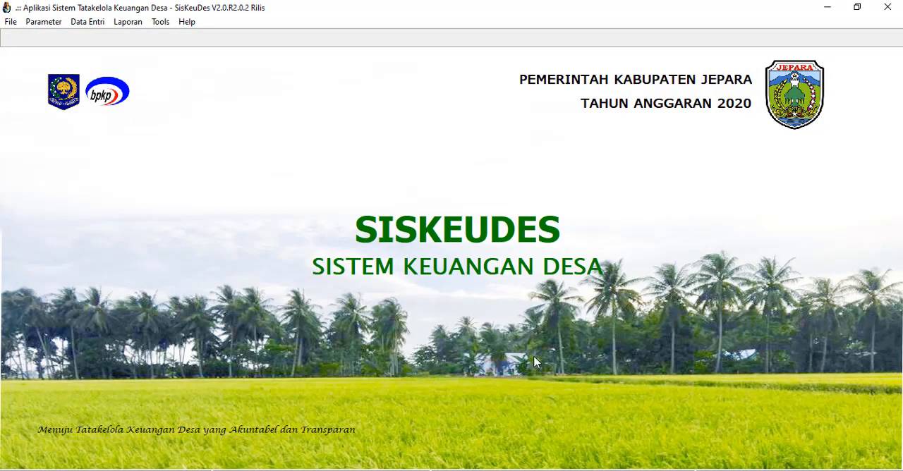
Switch to the Word document "04 Kelengkapan SPJ rev" to view the SPP Definitif document checklist.
left_click(380, 470)
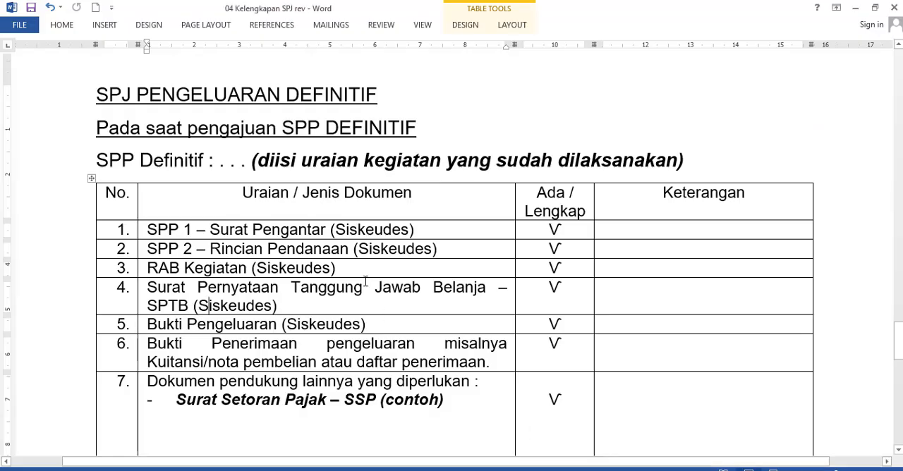